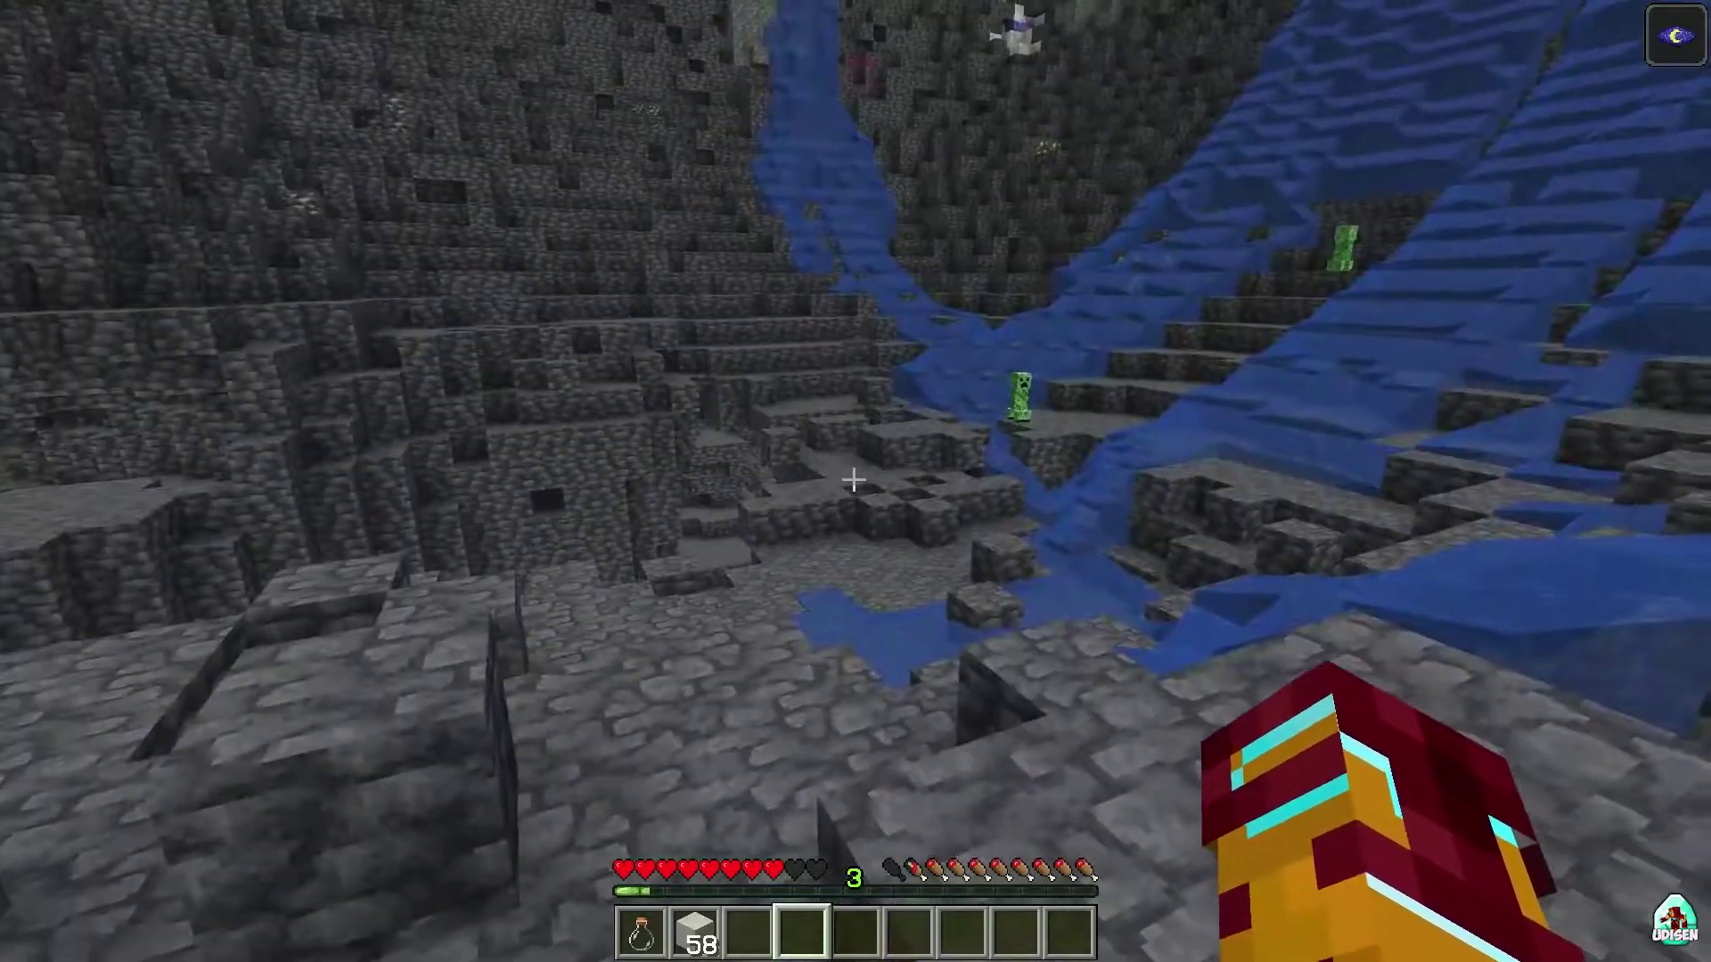
key("w")
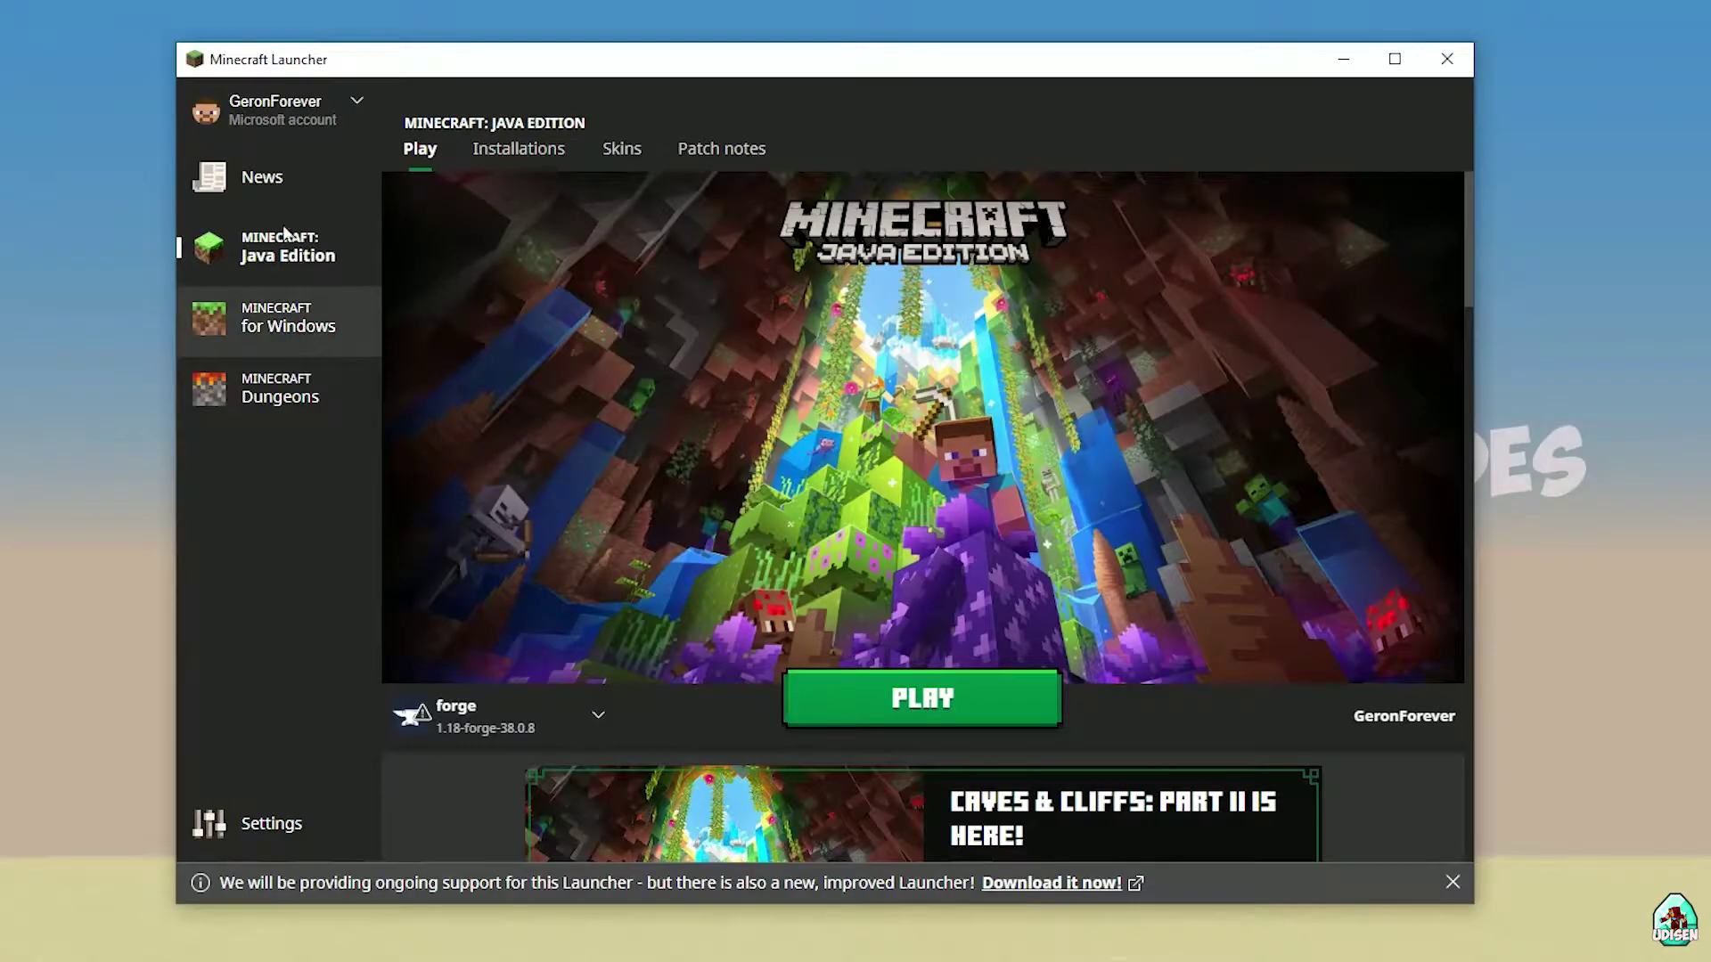
Show the list of installations for Minecraft: Java Edition.
left_click(275, 187)
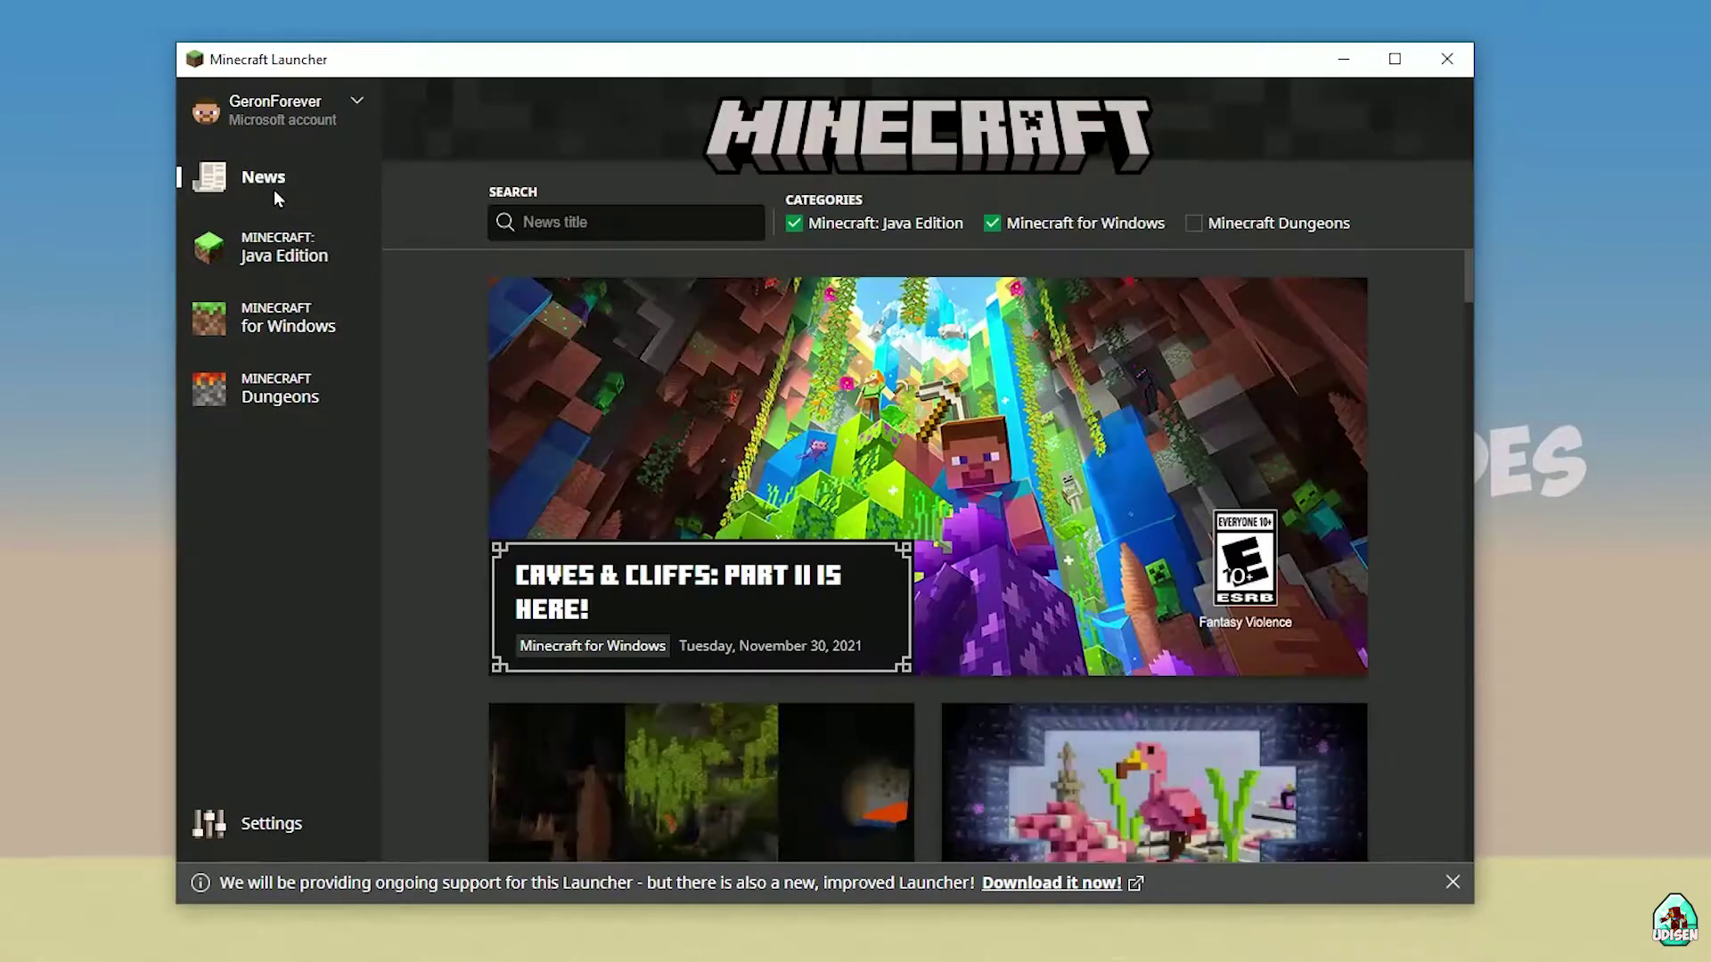
left_click(295, 257)
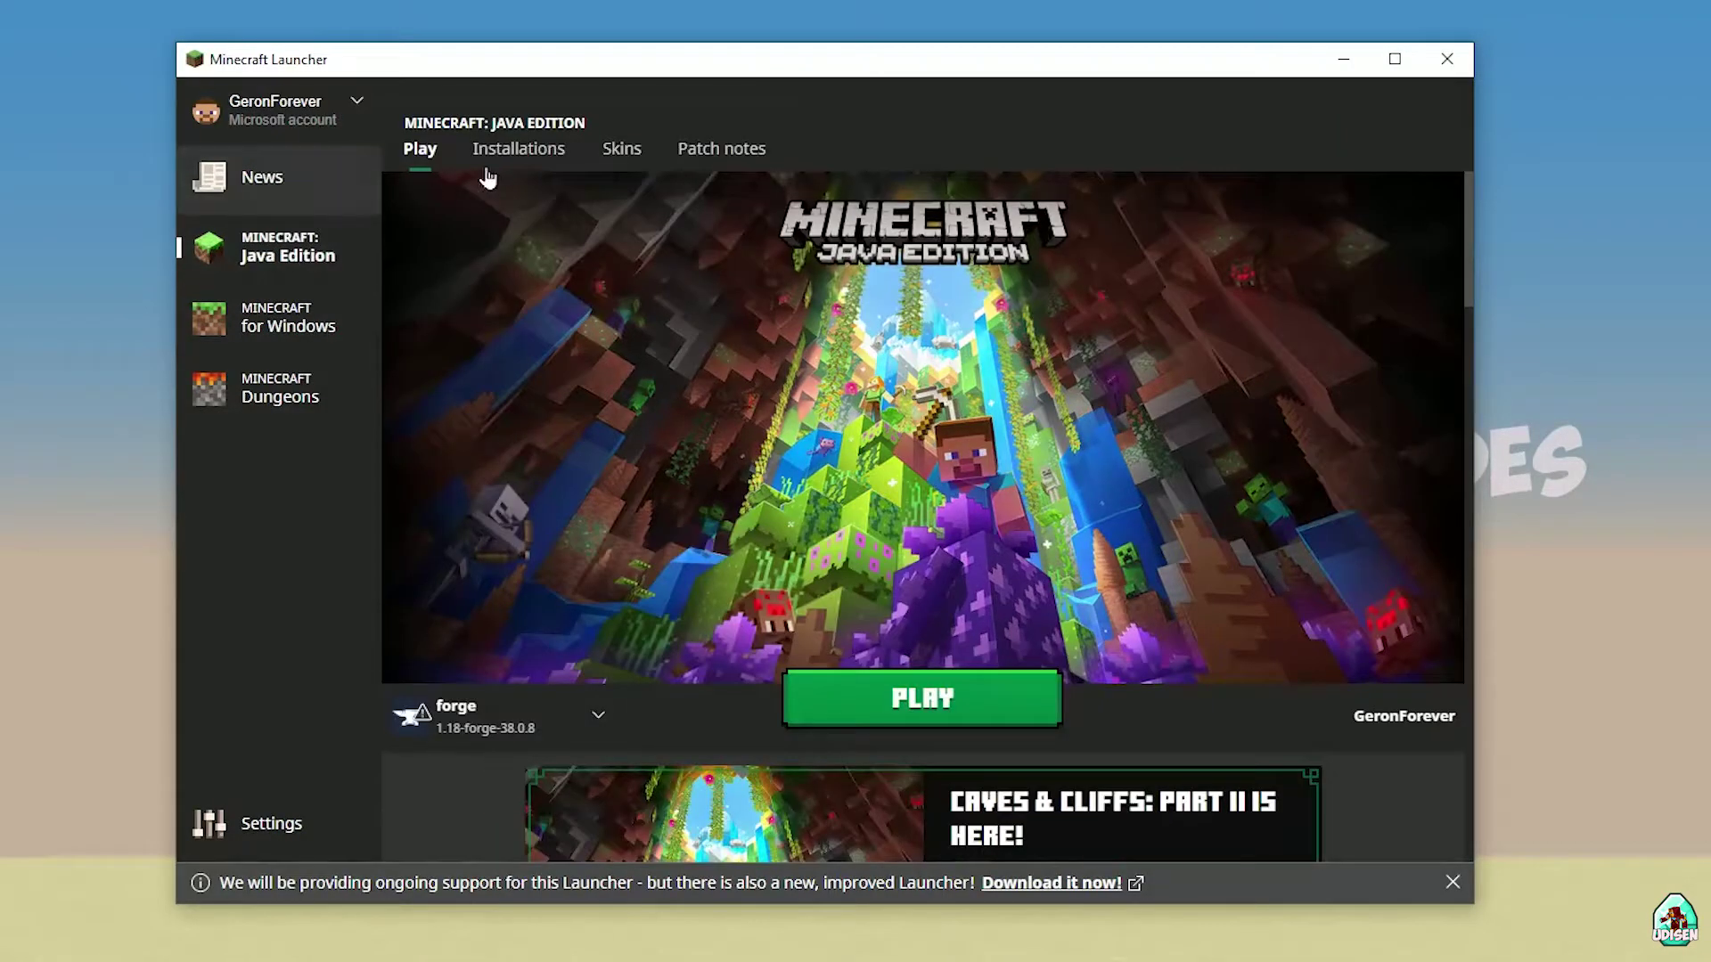
left_click(502, 157)
mouse_move(641, 558)
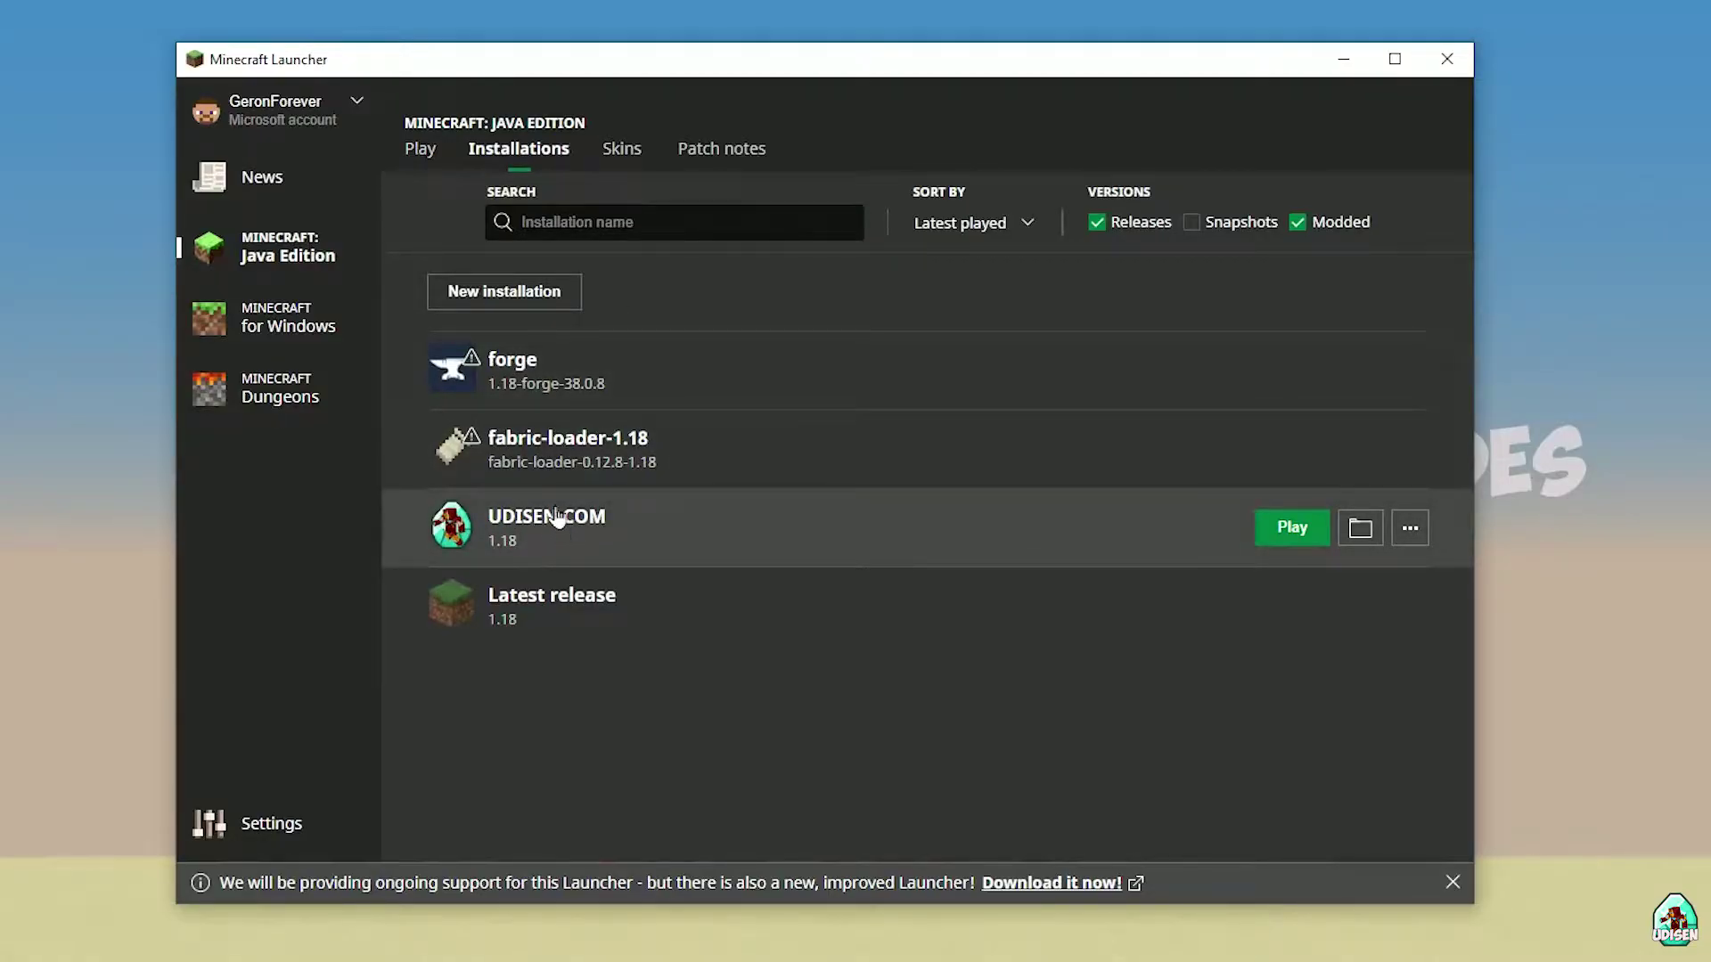
left_click(525, 300)
left_click(696, 306)
type("hnghnhgnhgnghnhgn")
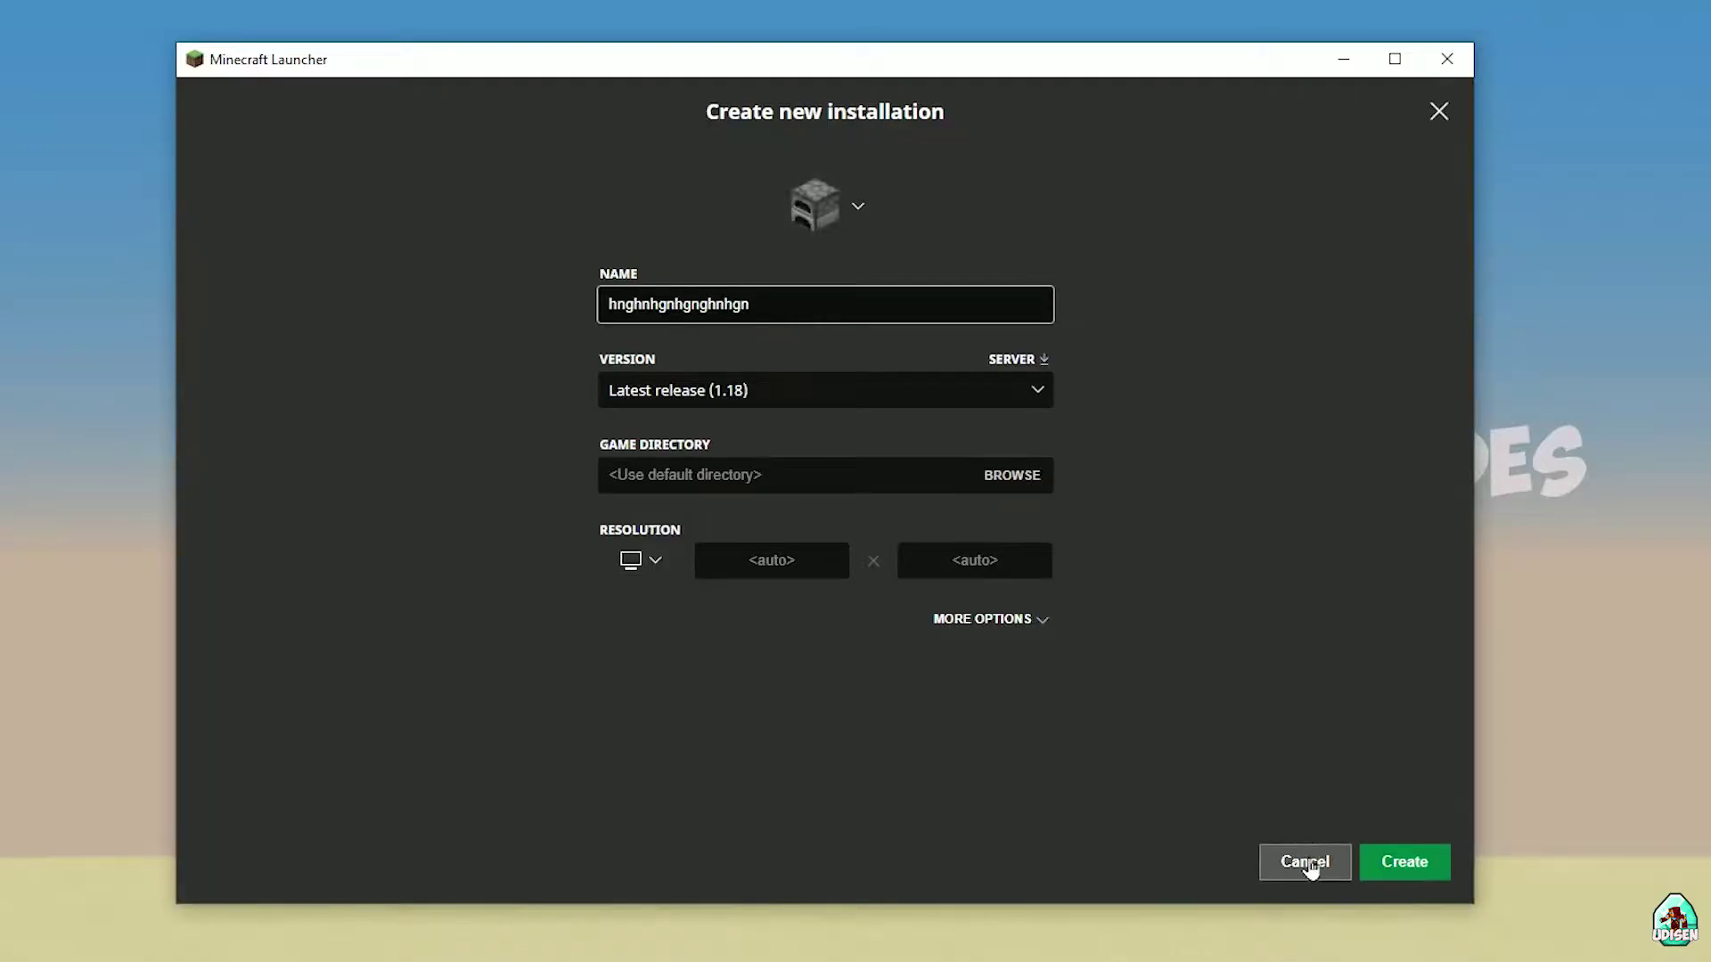
left_click(1306, 862)
Open the UDISEN.COM installation for editing and choose release 1.18 as its version.
left_click(827, 538)
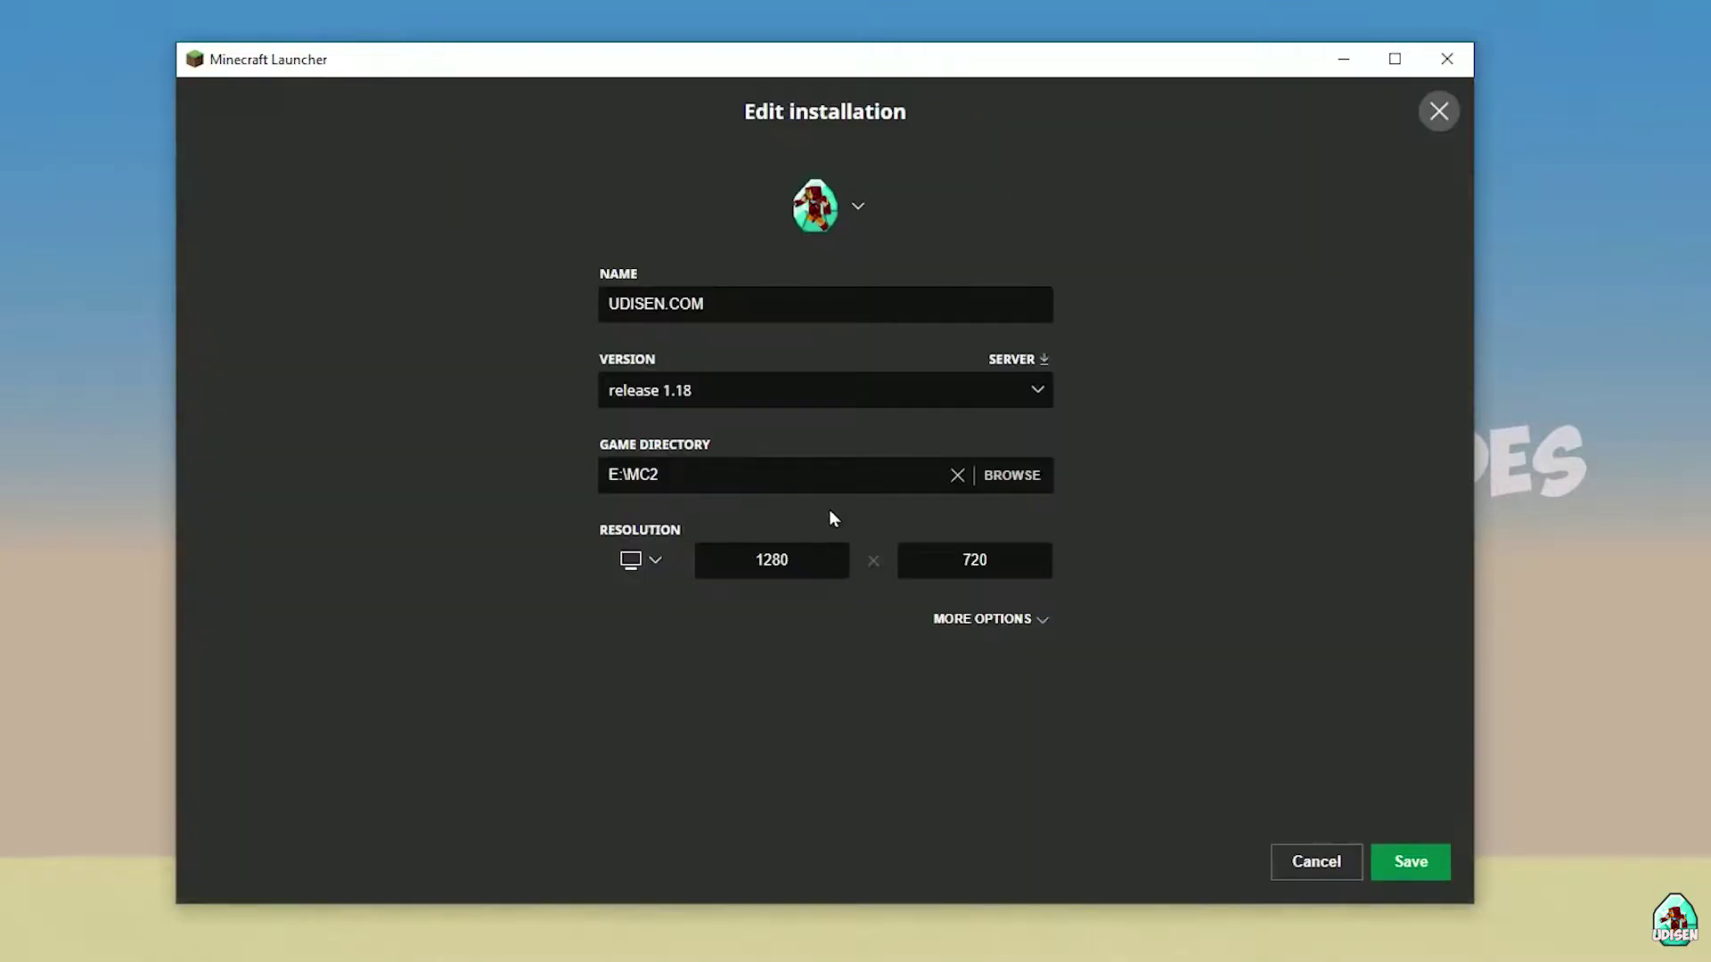
left_click(744, 384)
left_click(743, 387)
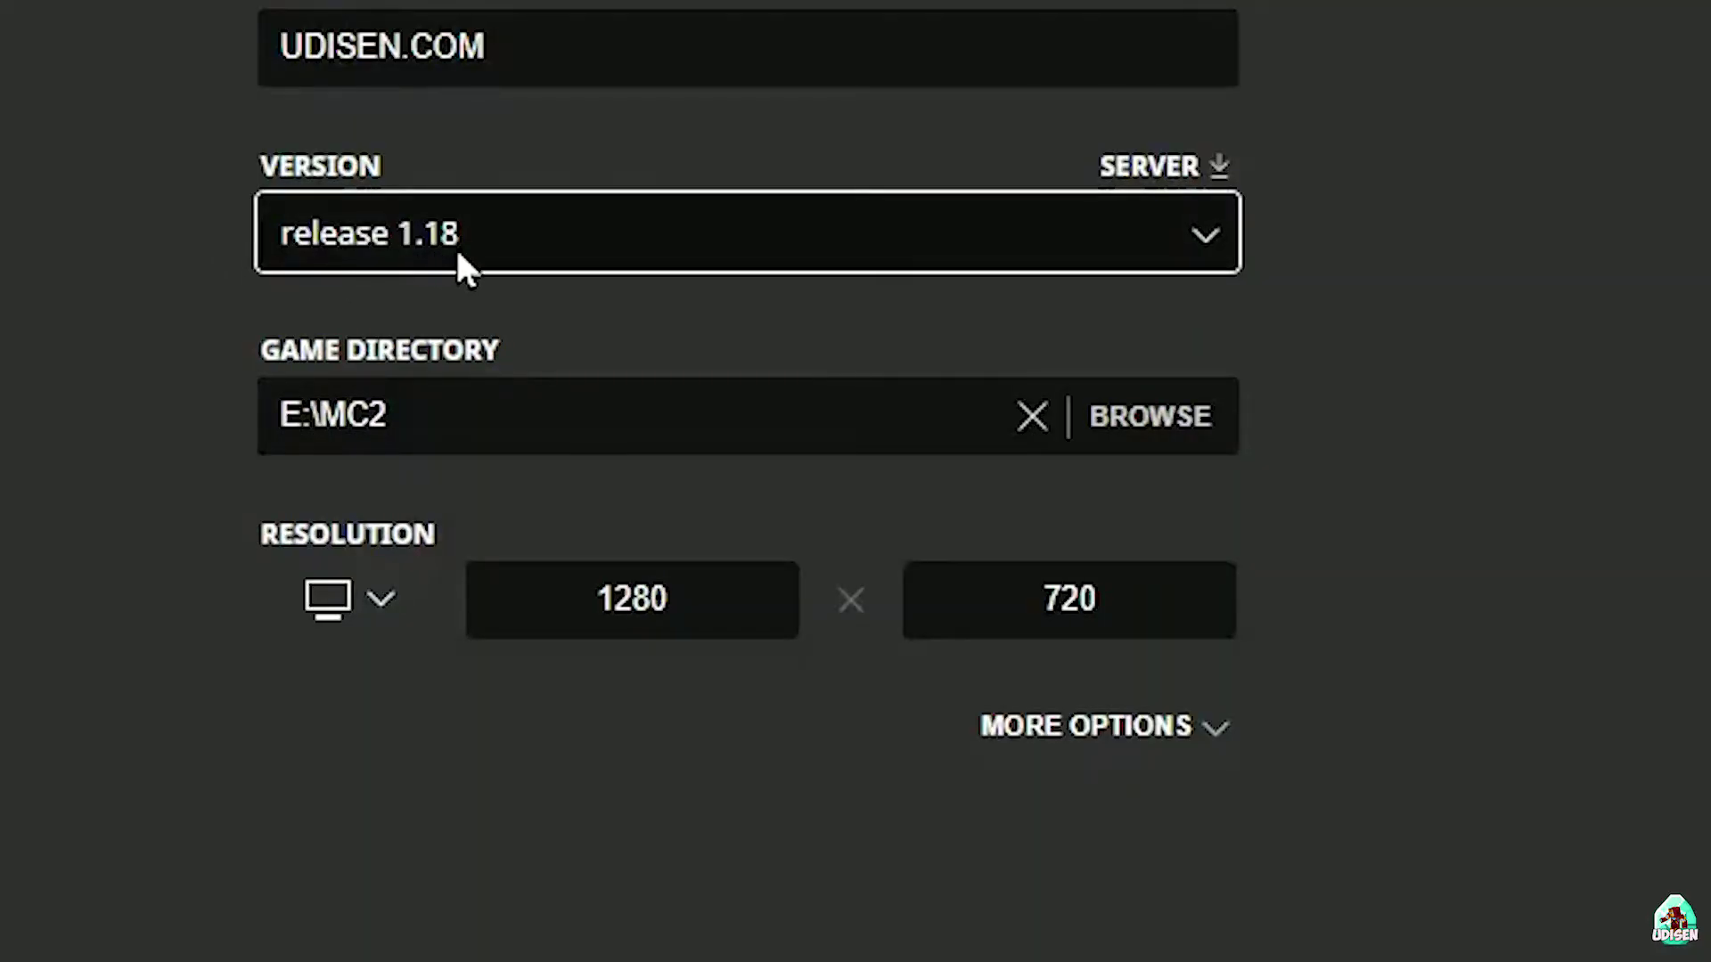
left_click(463, 243)
left_click(458, 675)
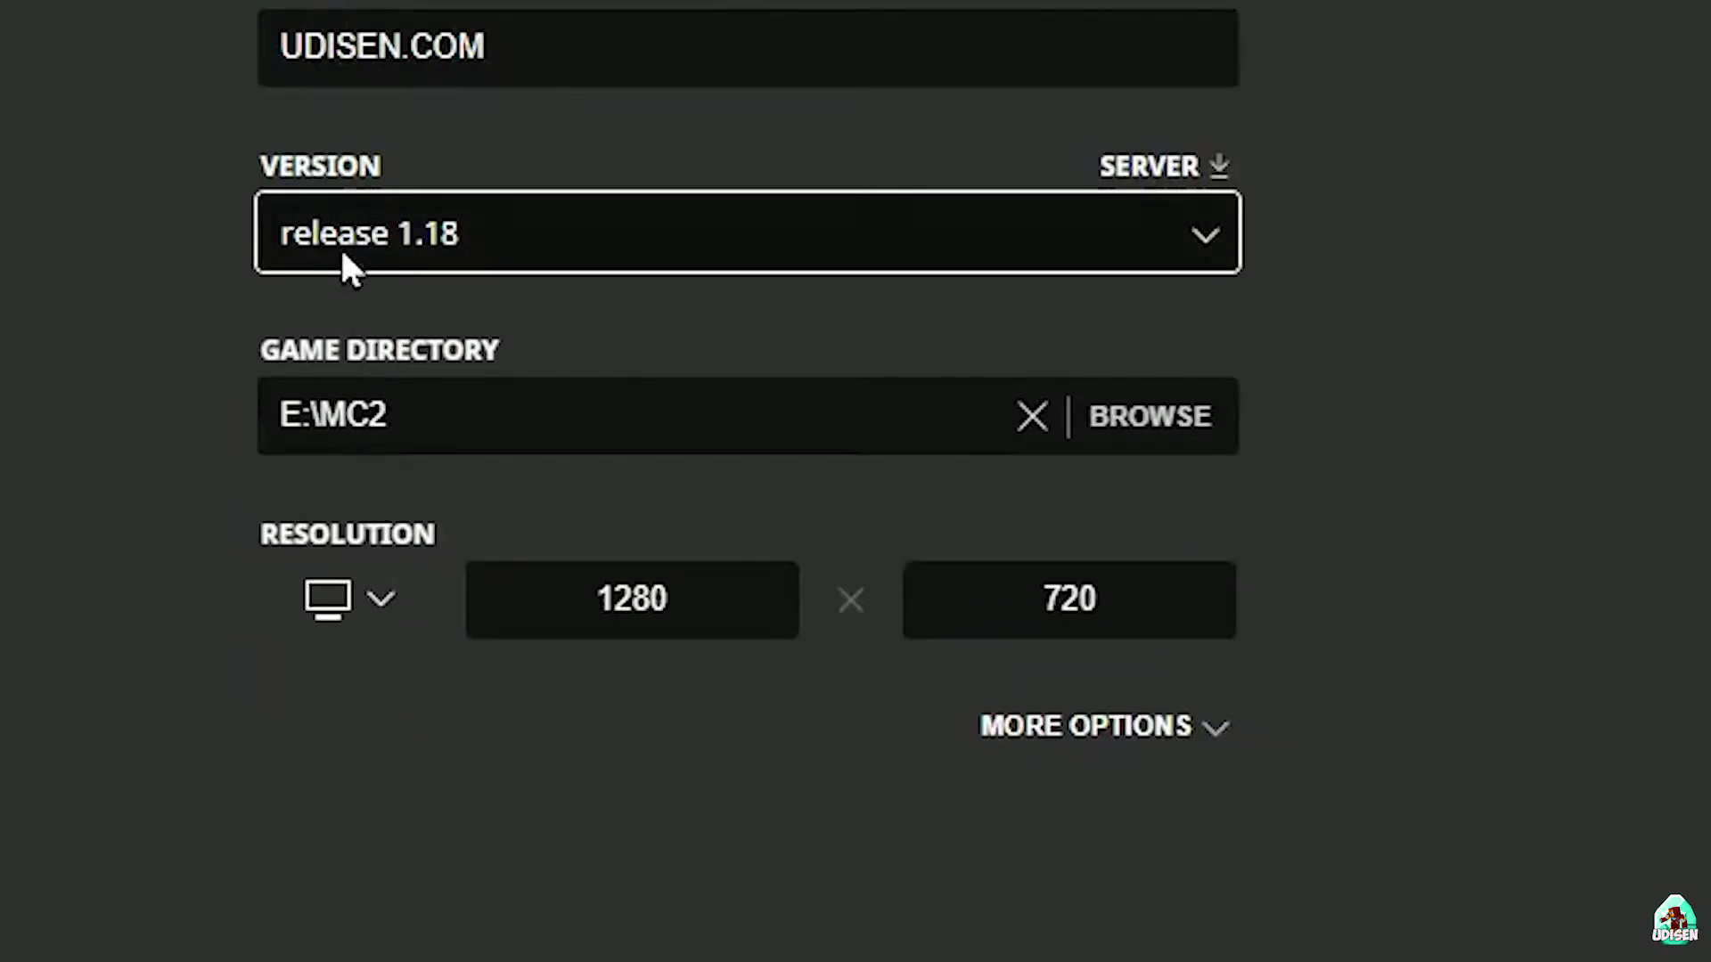
Switch the UDISEN.COM installation's version to pending 1.18_experimental-snapshot-4.
left_click(340, 245)
scroll(763, 801, "down", 8)
scroll(773, 554, "up", 3)
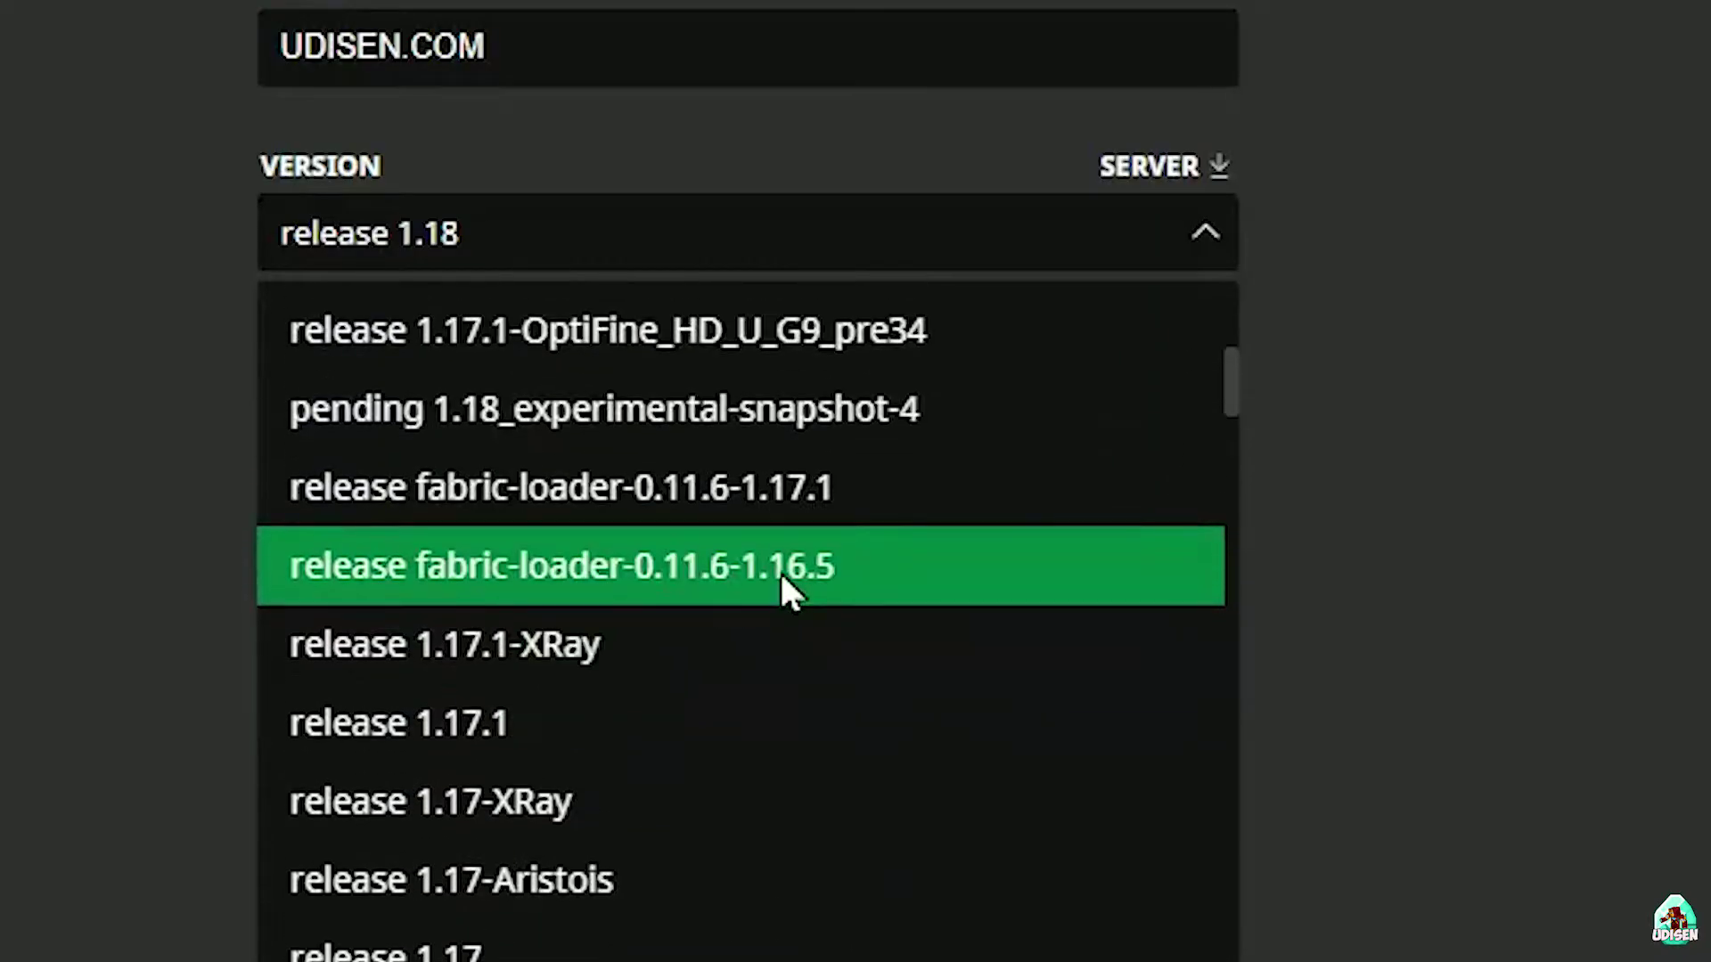
left_click(731, 412)
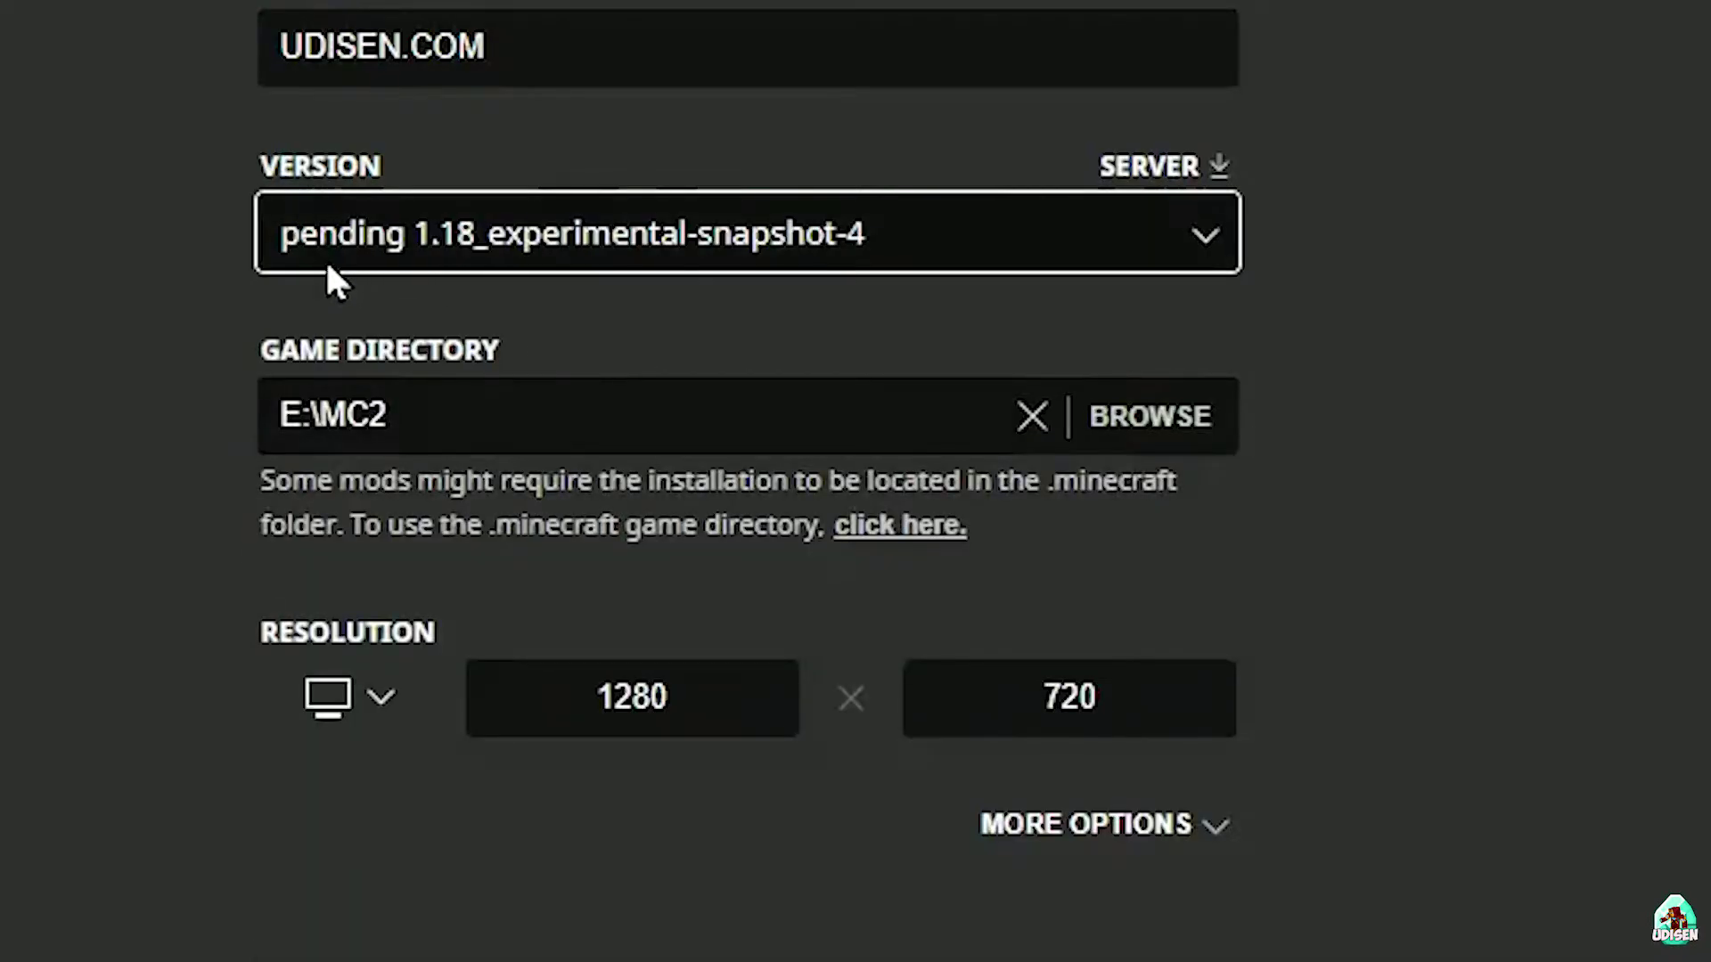
Set the UDISEN.COM installation's version back to release 1.18 and save the installation.
left_click(657, 238)
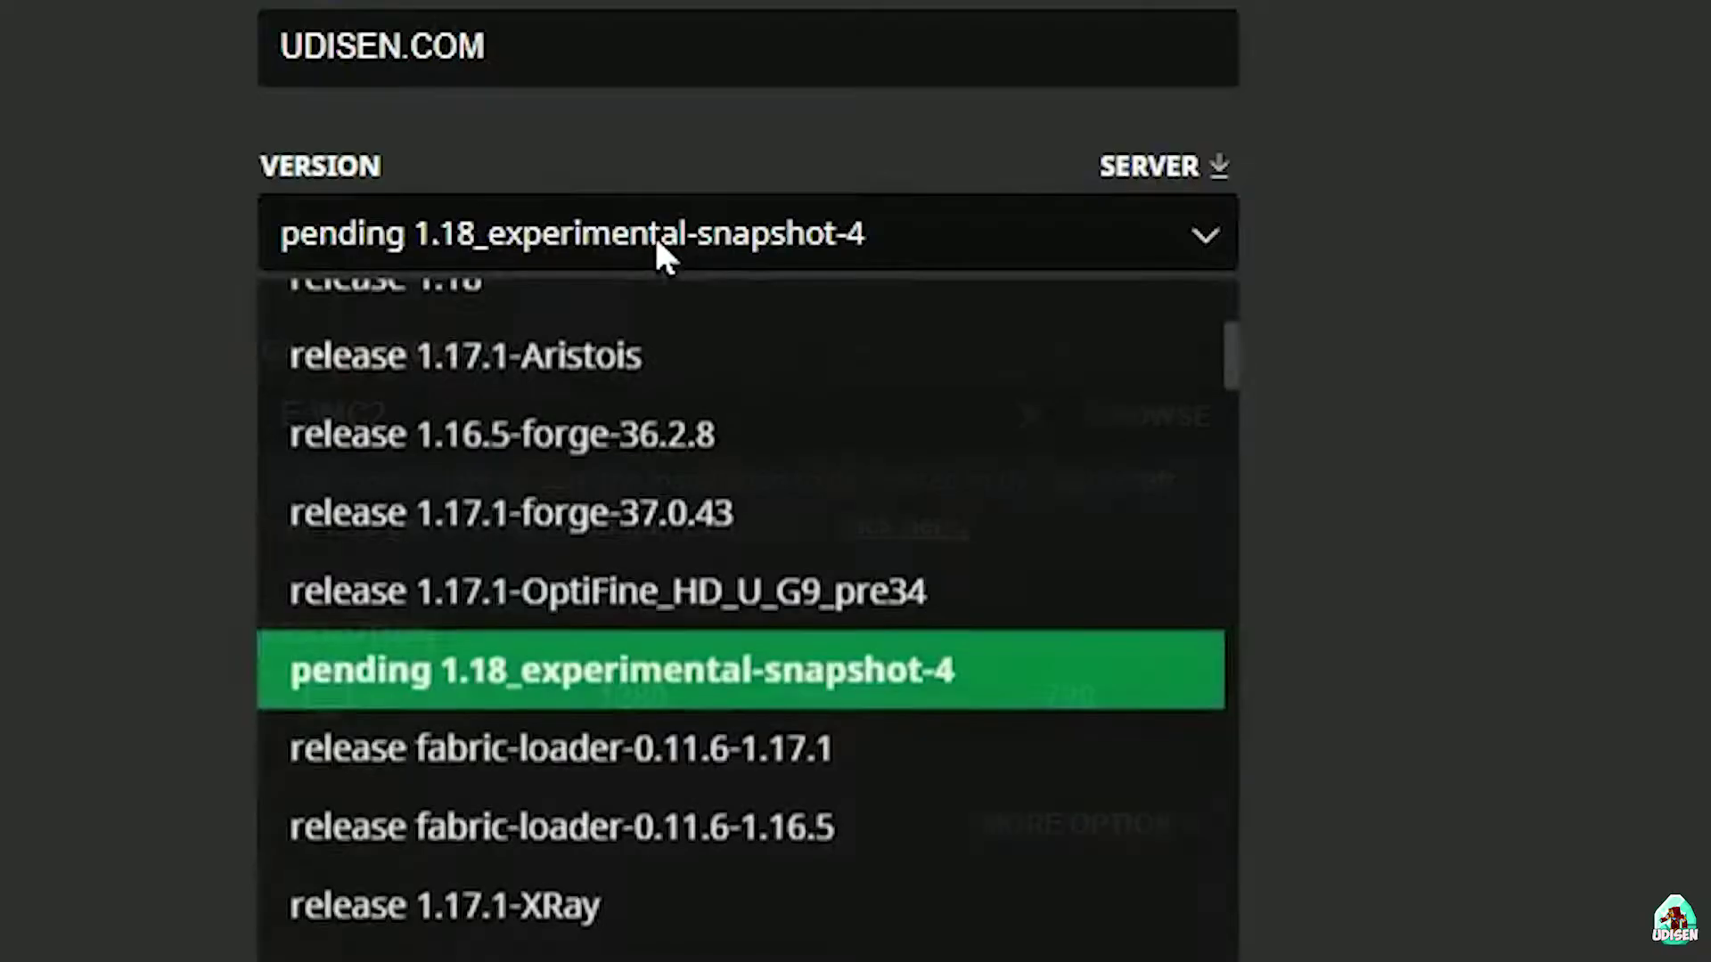
scroll(633, 580, "up", 2)
scroll(638, 608, "up", 2)
left_click(562, 603)
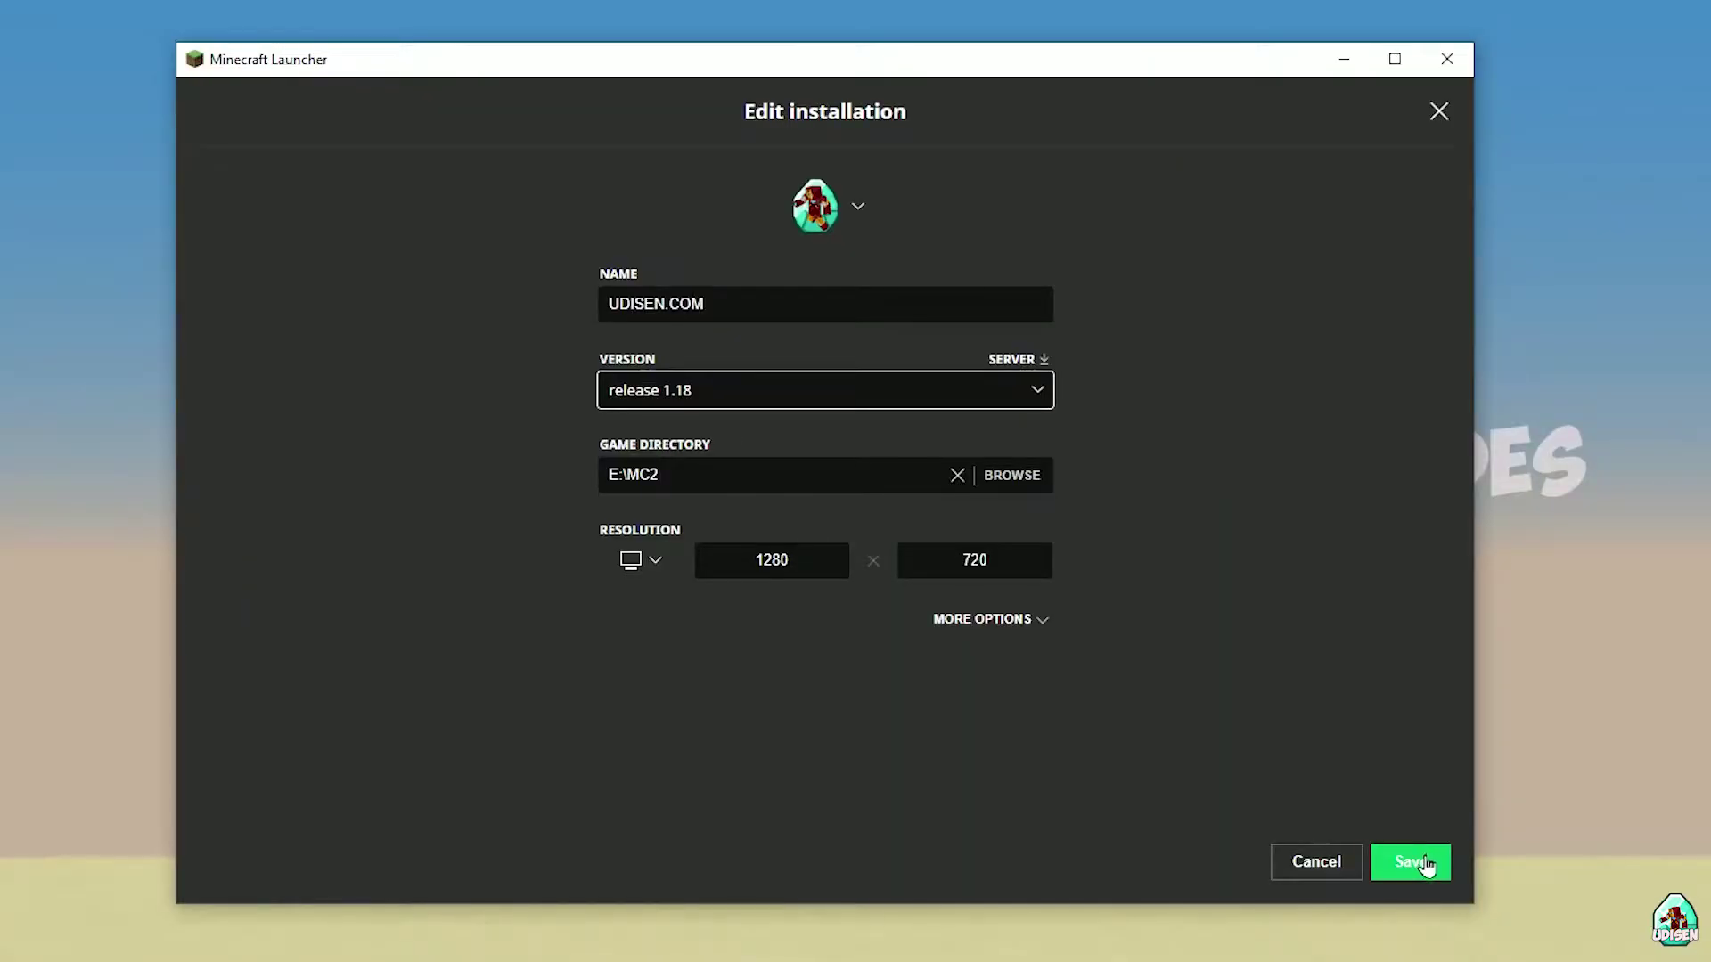
left_click(1426, 864)
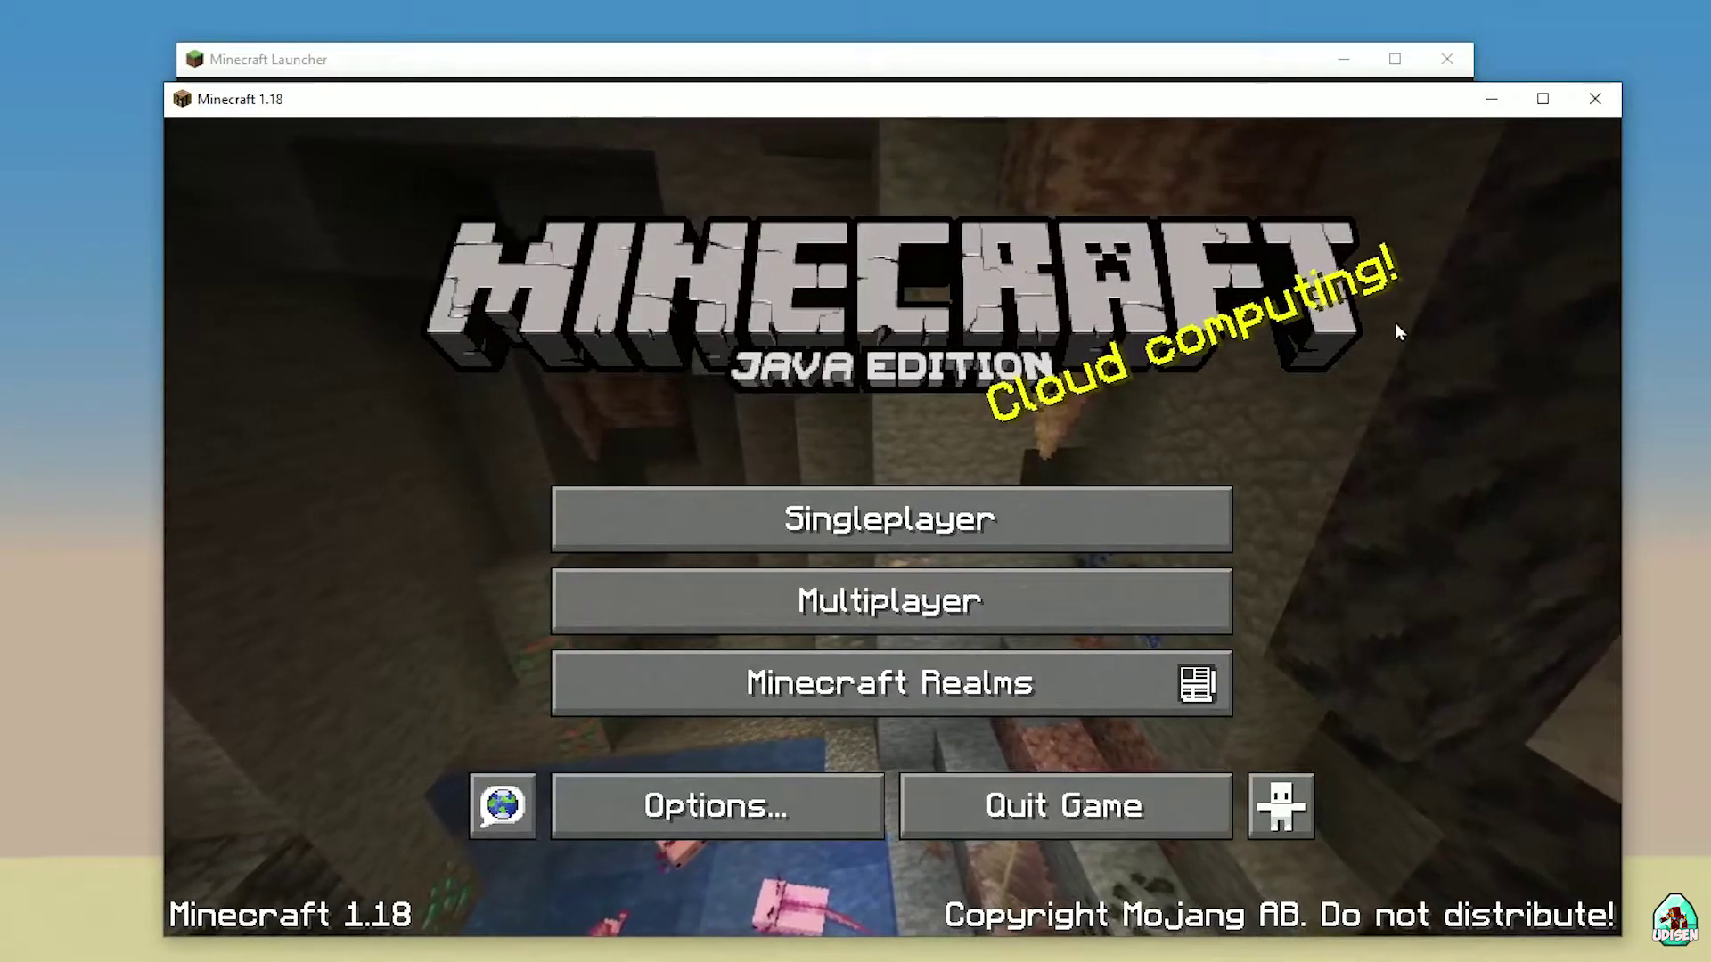
Close the running Minecraft 1.18 game and the launcher.
left_click(1596, 109)
left_click(1456, 57)
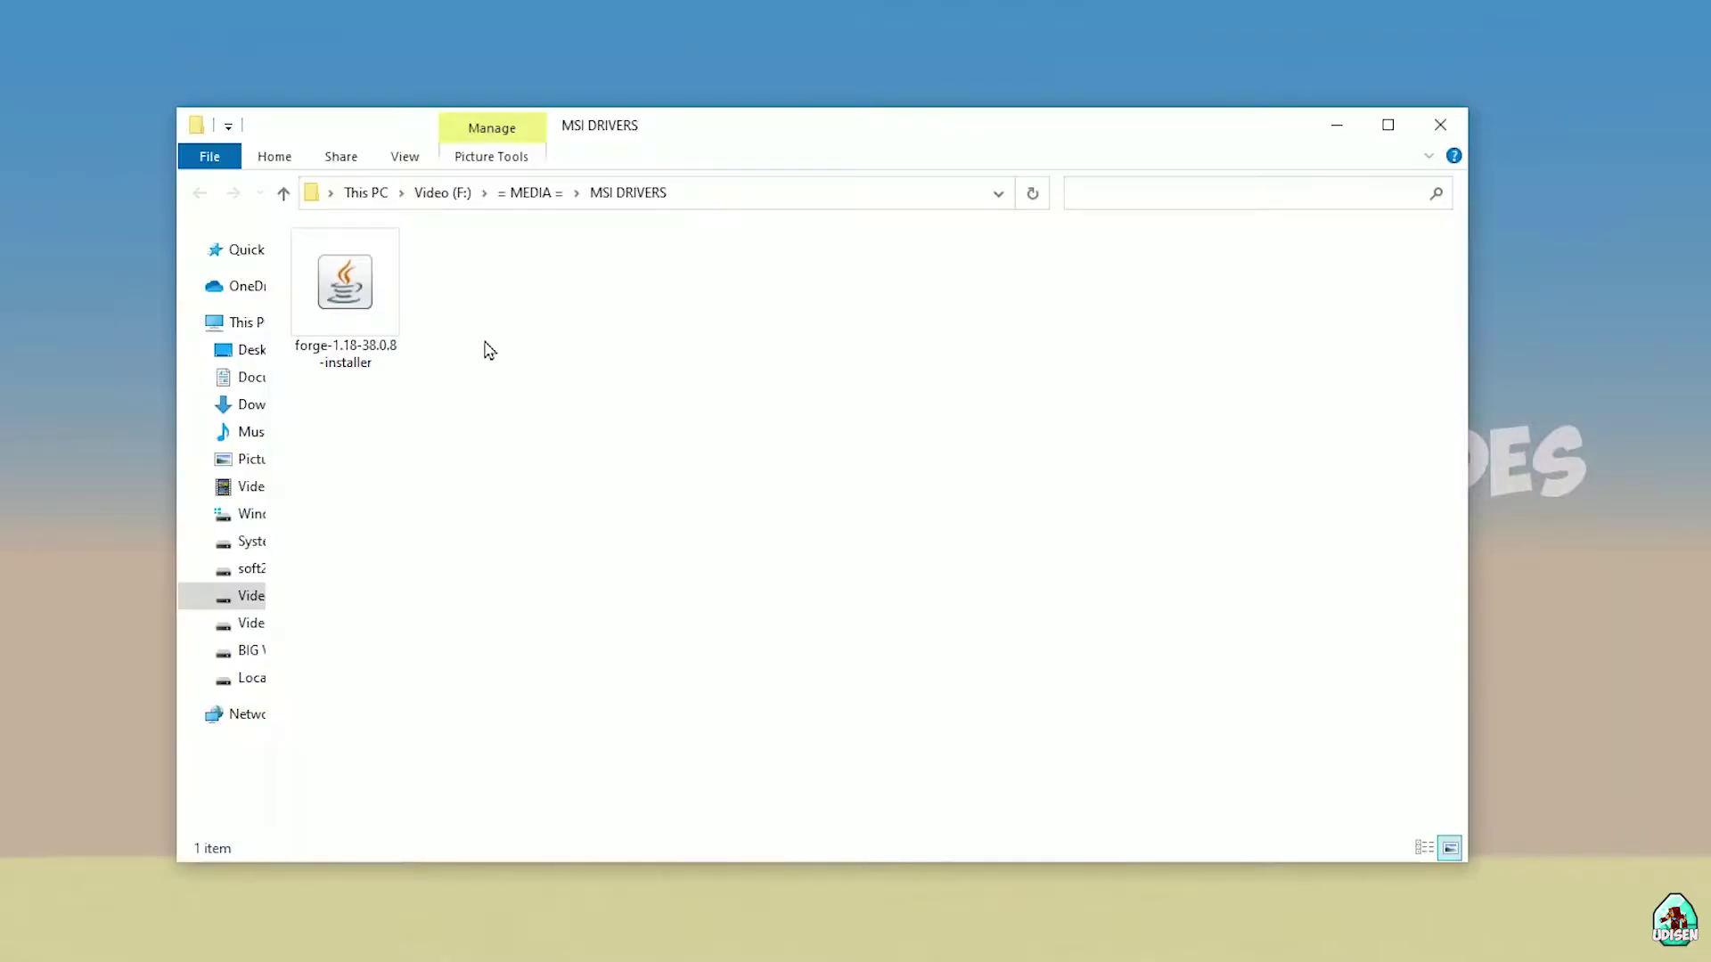
Select the forge-1.18-38.0.8-installer file and highlight the forge-1.18 part of its name without renaming it.
left_click(347, 298)
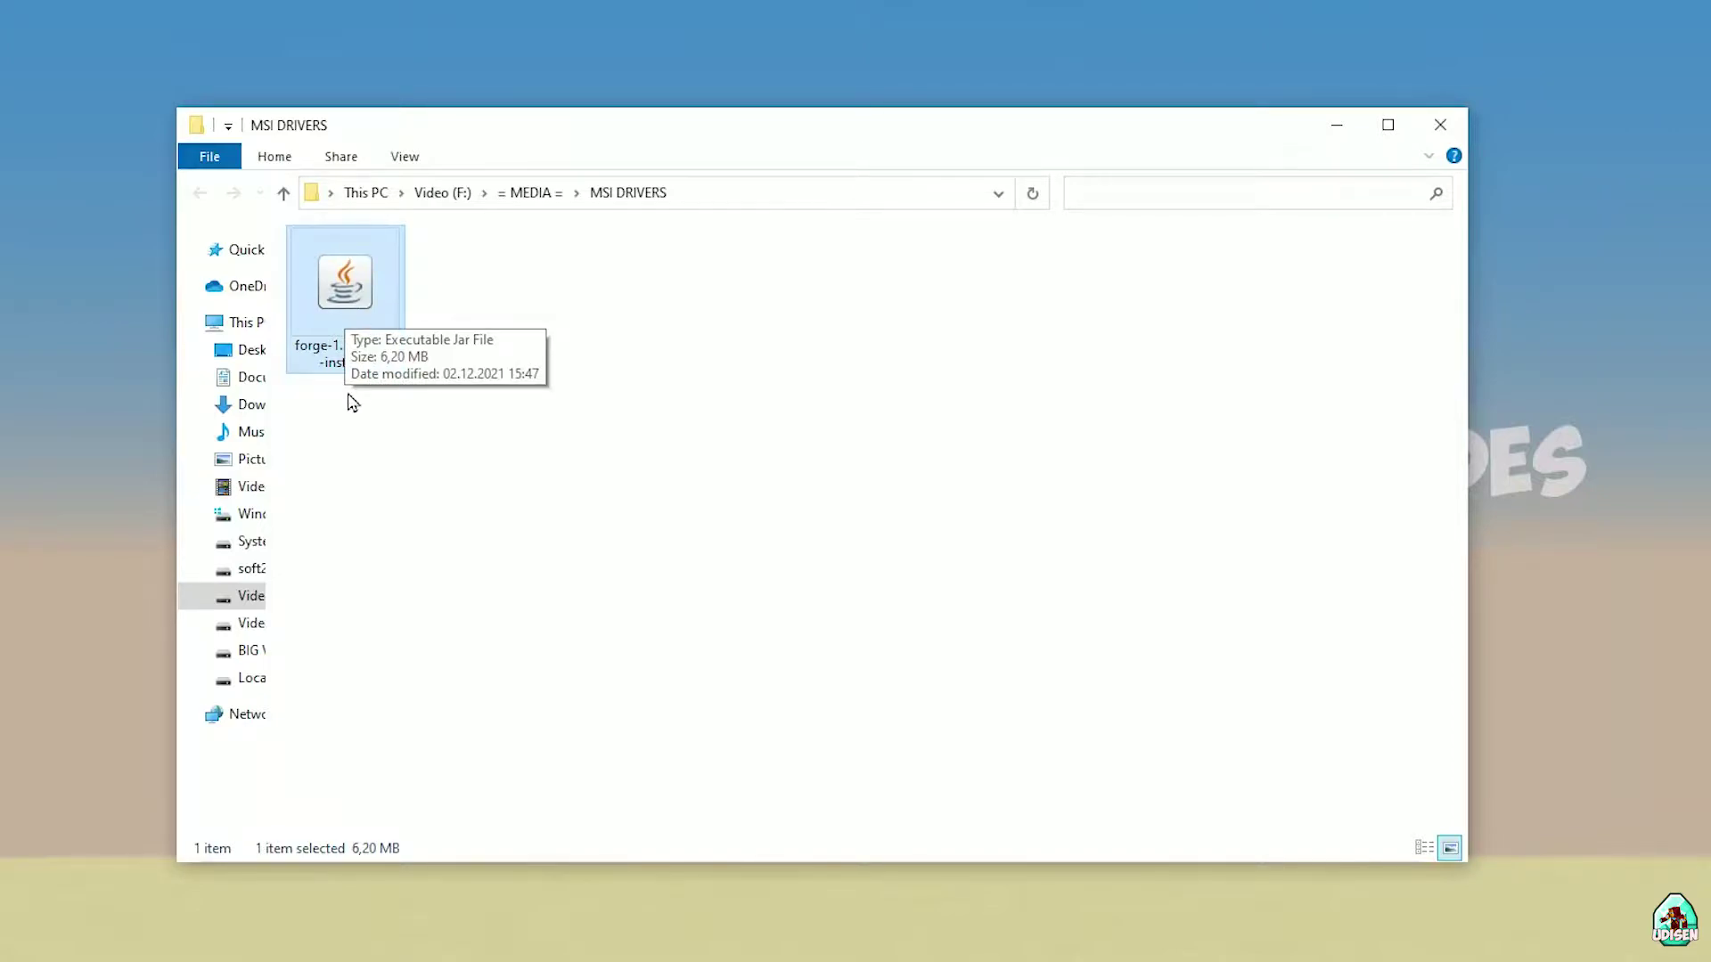
left_click(333, 364)
left_click(352, 347)
left_click_drag(350, 345, 267, 344)
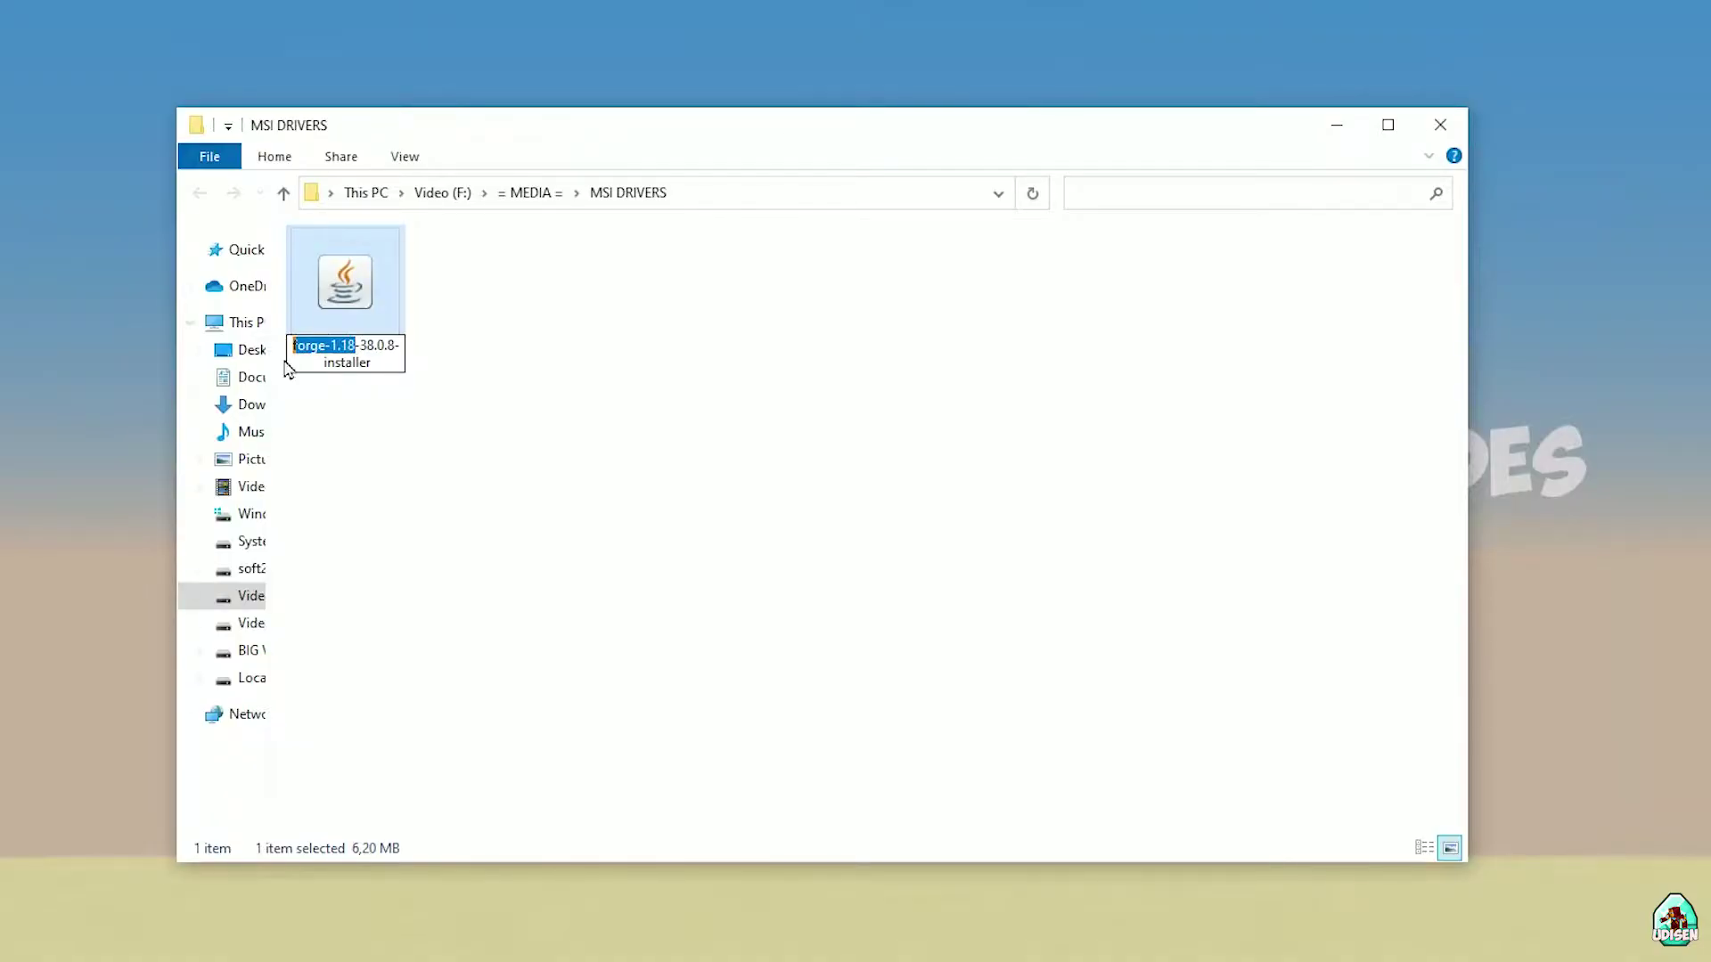
key("Return")
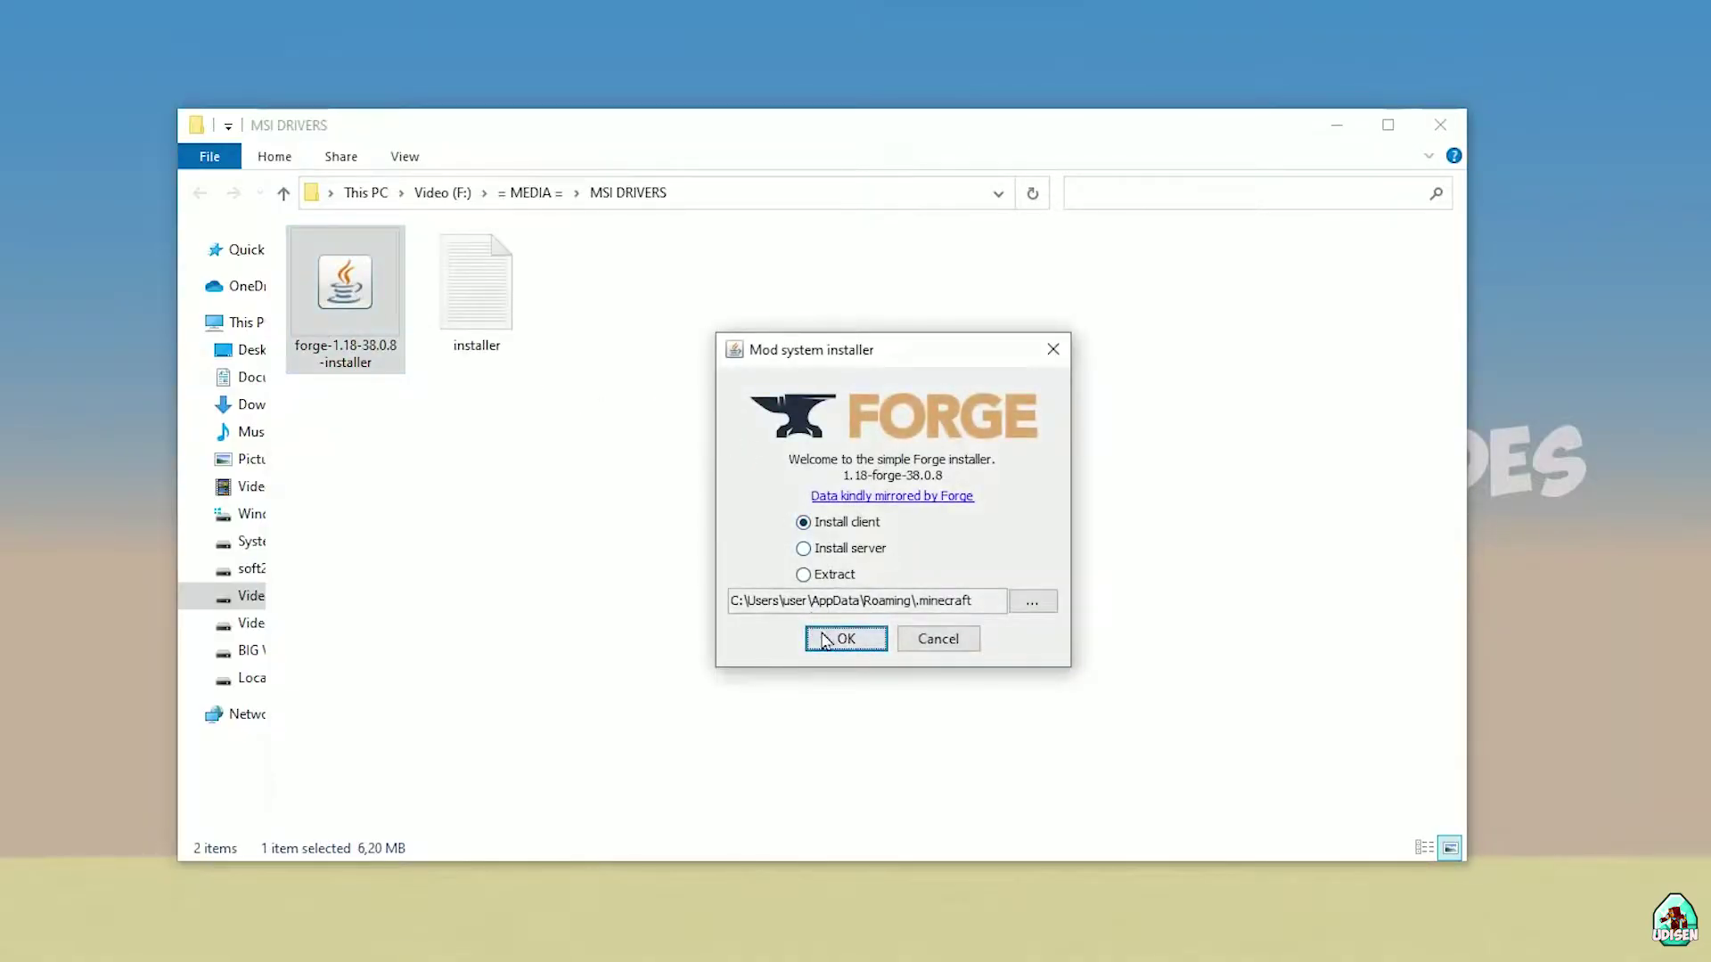
Install the Forge 1.18-38.0.8 client into the default .minecraft folder, and close the completion message and the installer's folder window.
left_click(839, 640)
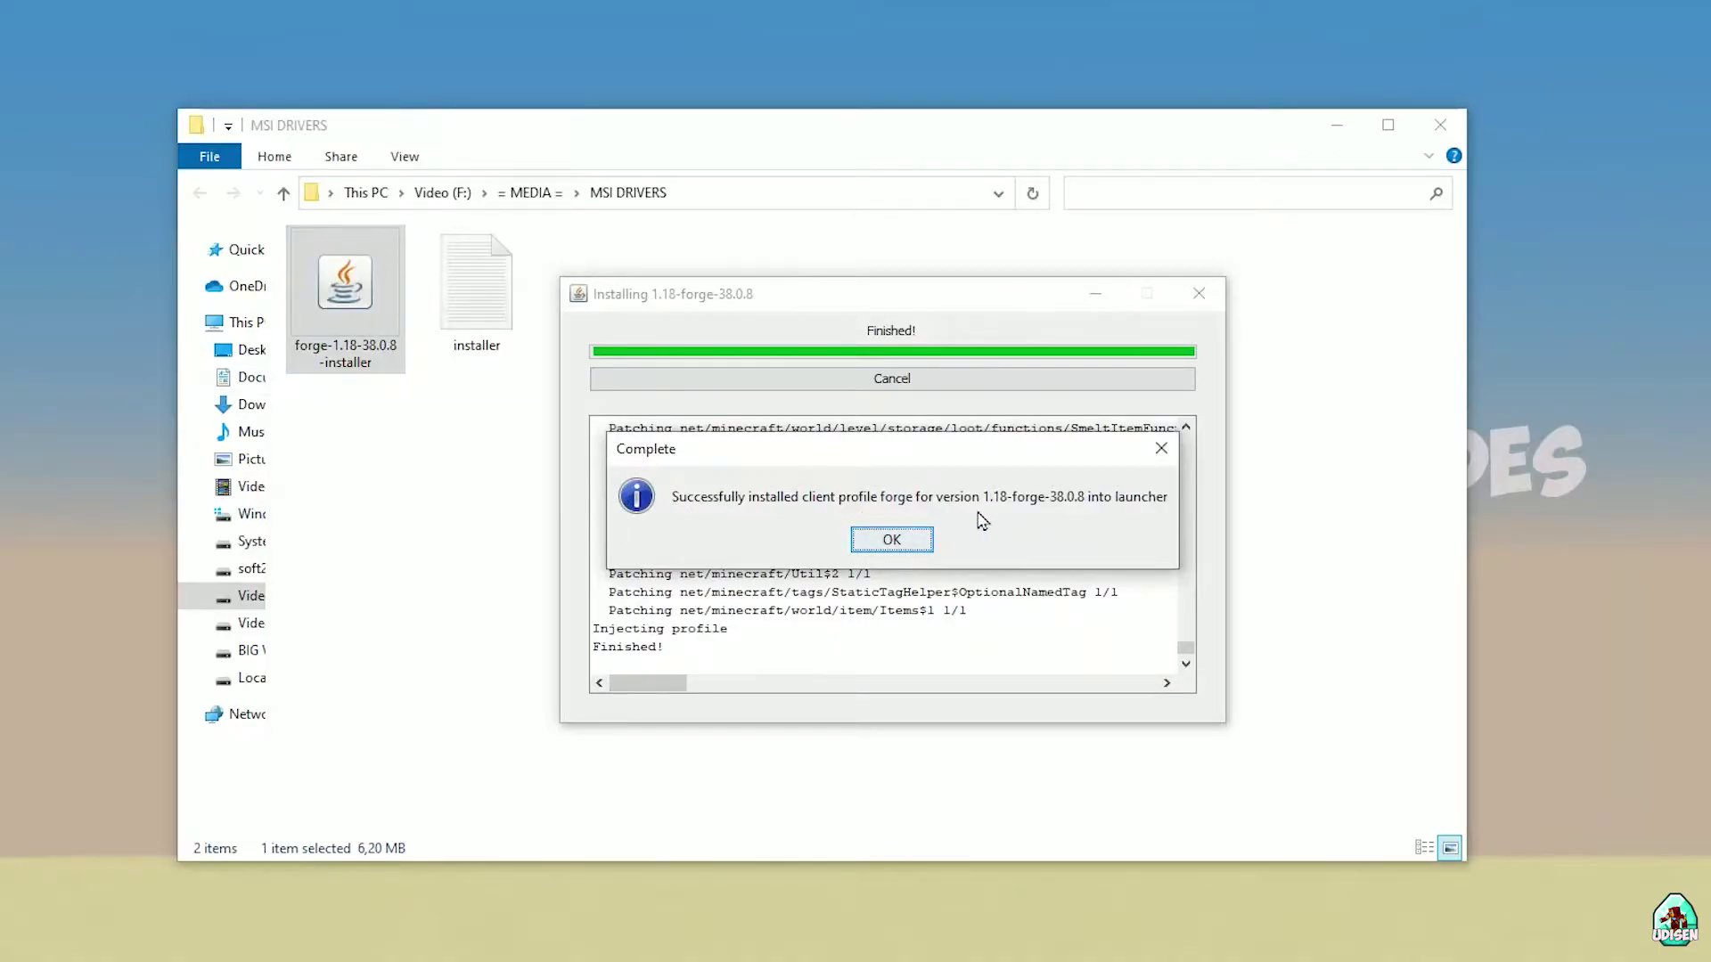
left_click(1160, 448)
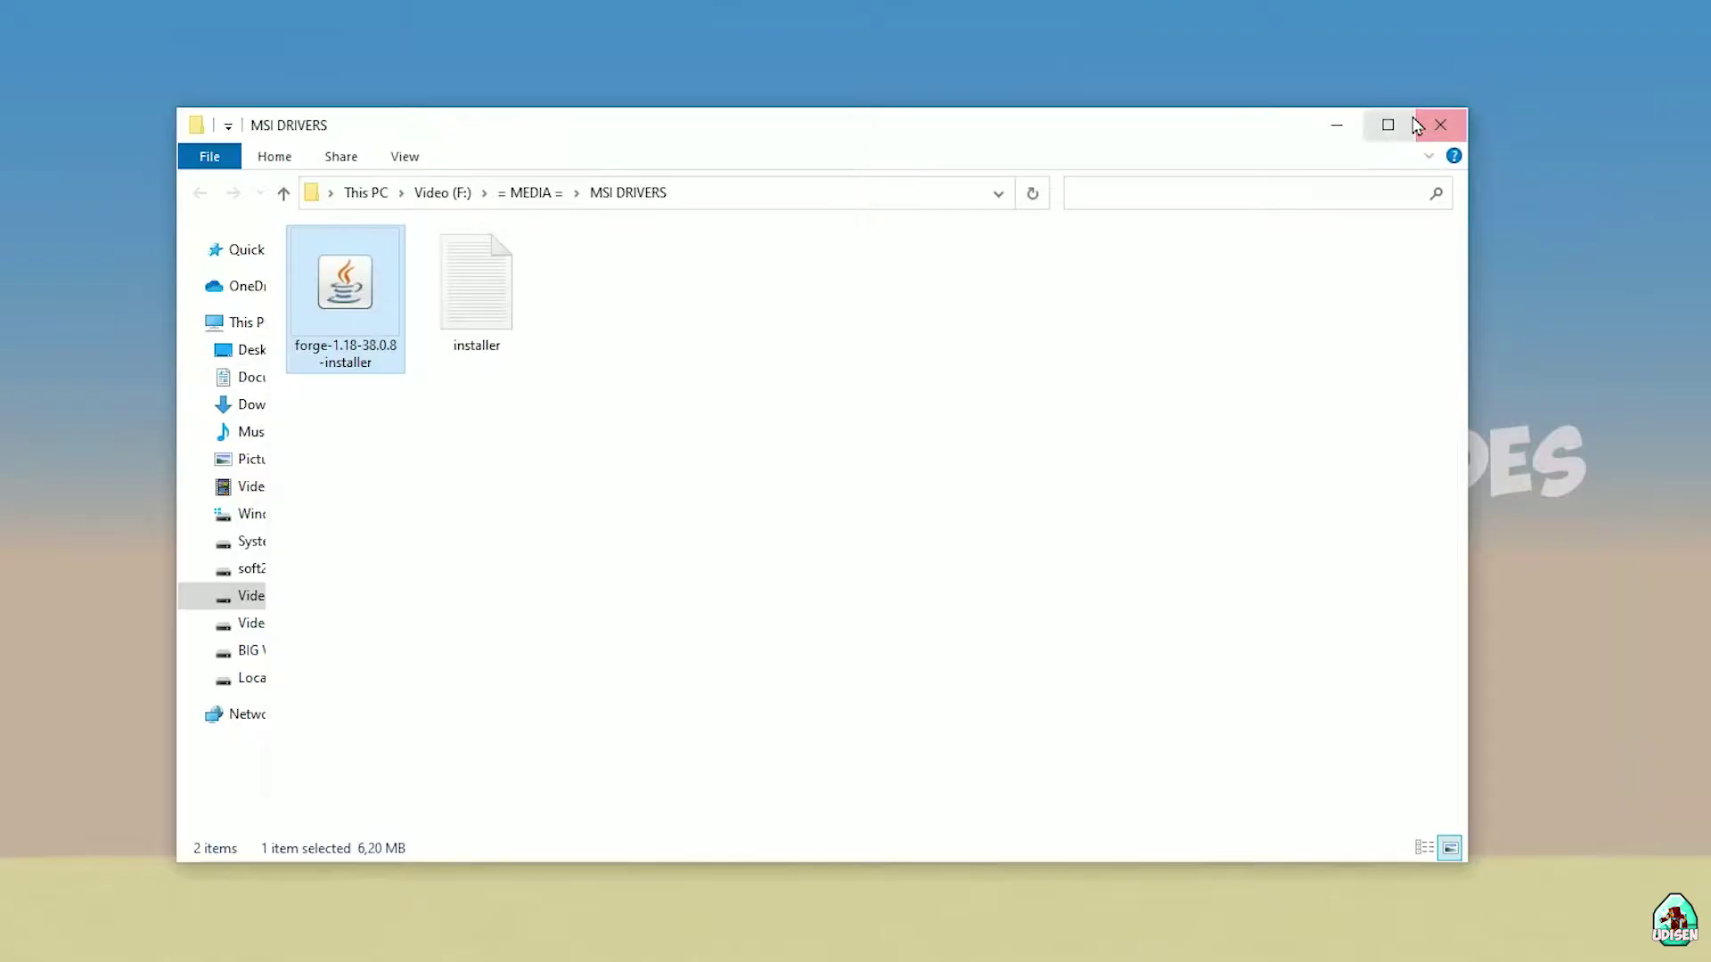
left_click(1417, 130)
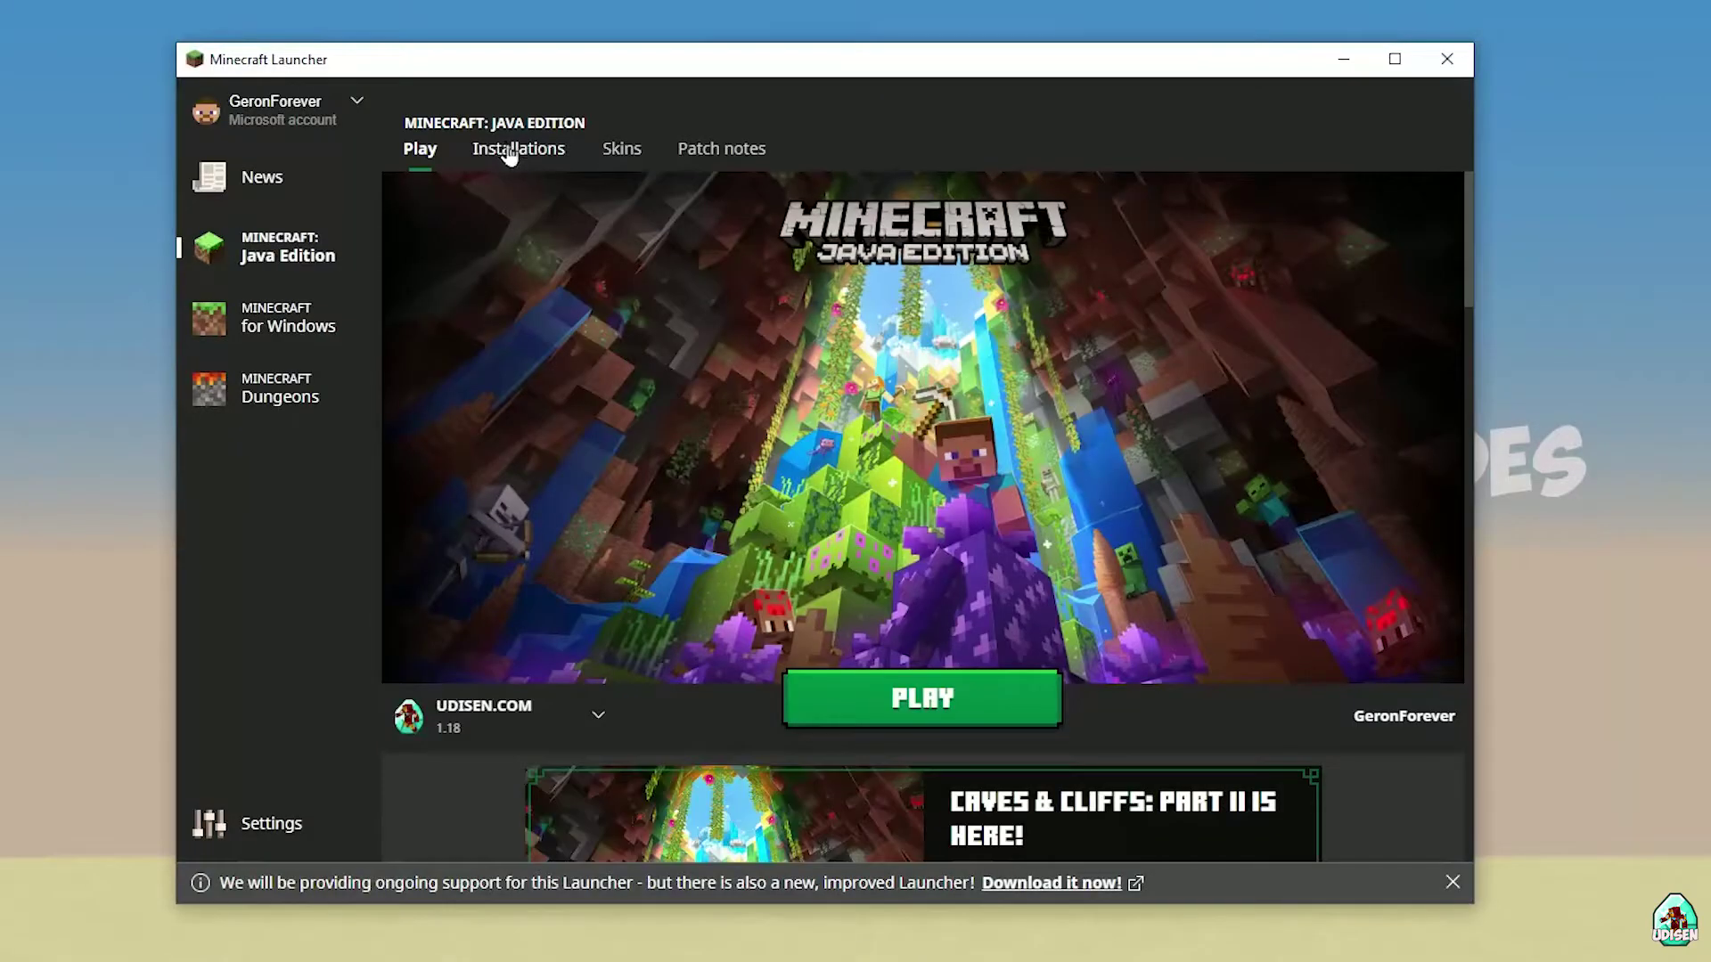
Open the forge installation's settings from the installations list, check its version choices, and leave without saving.
left_click(506, 147)
mouse_move(757, 454)
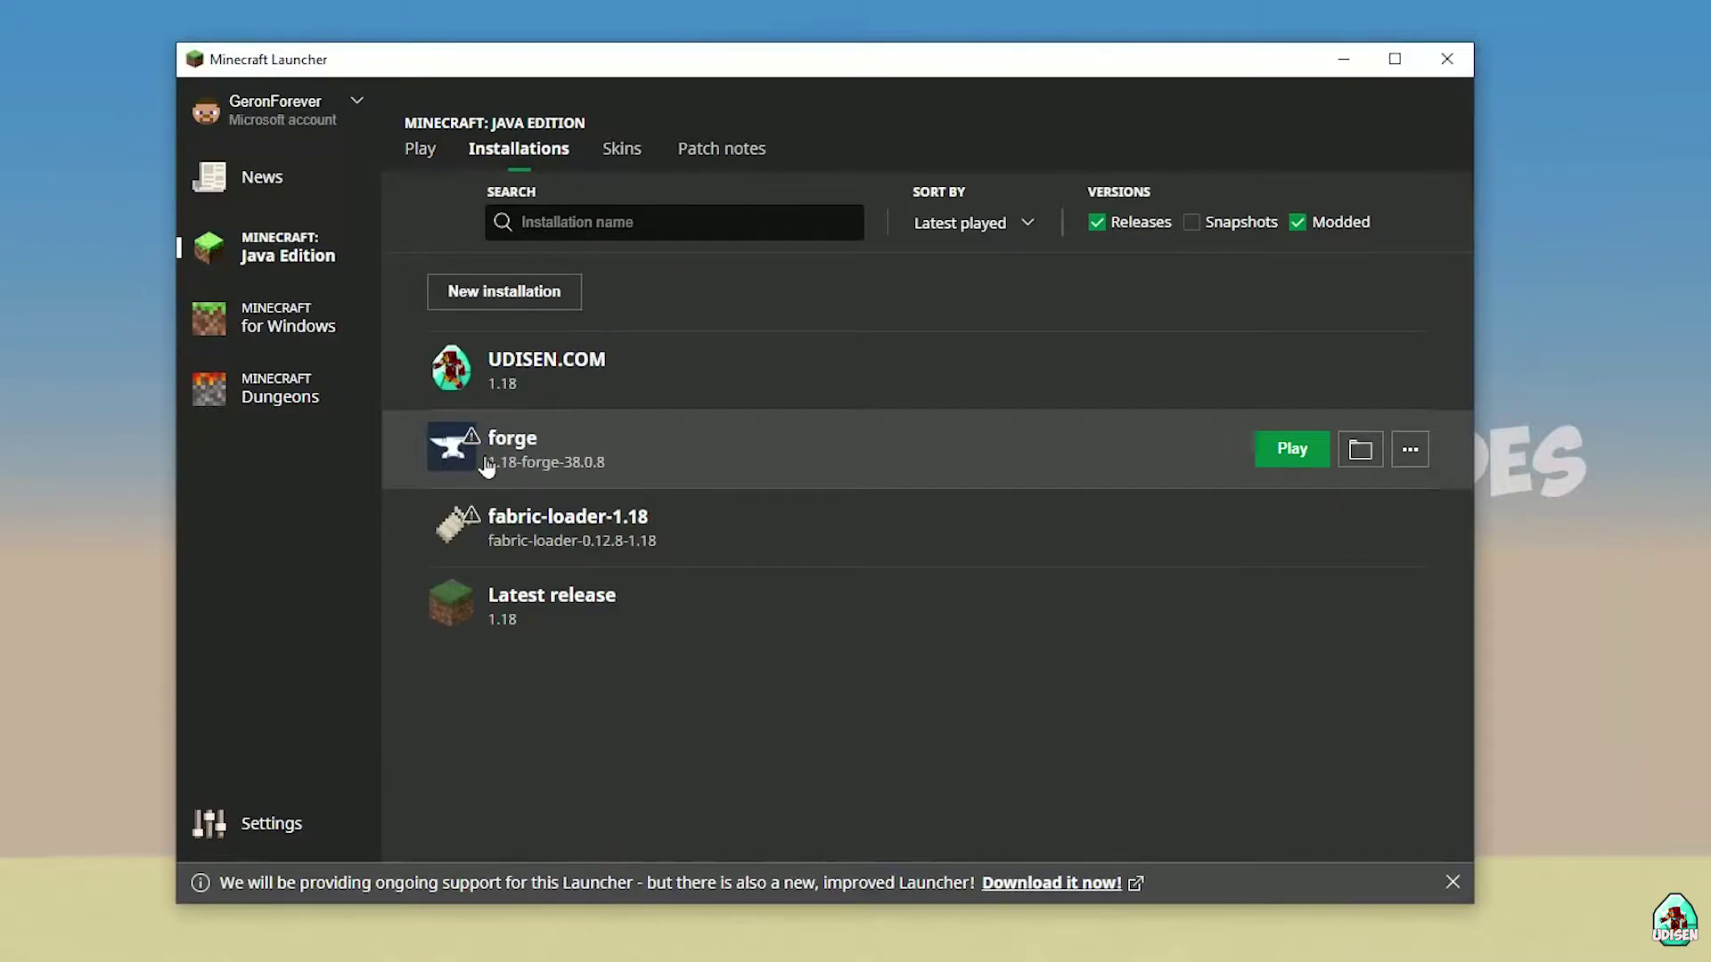
left_click(687, 461)
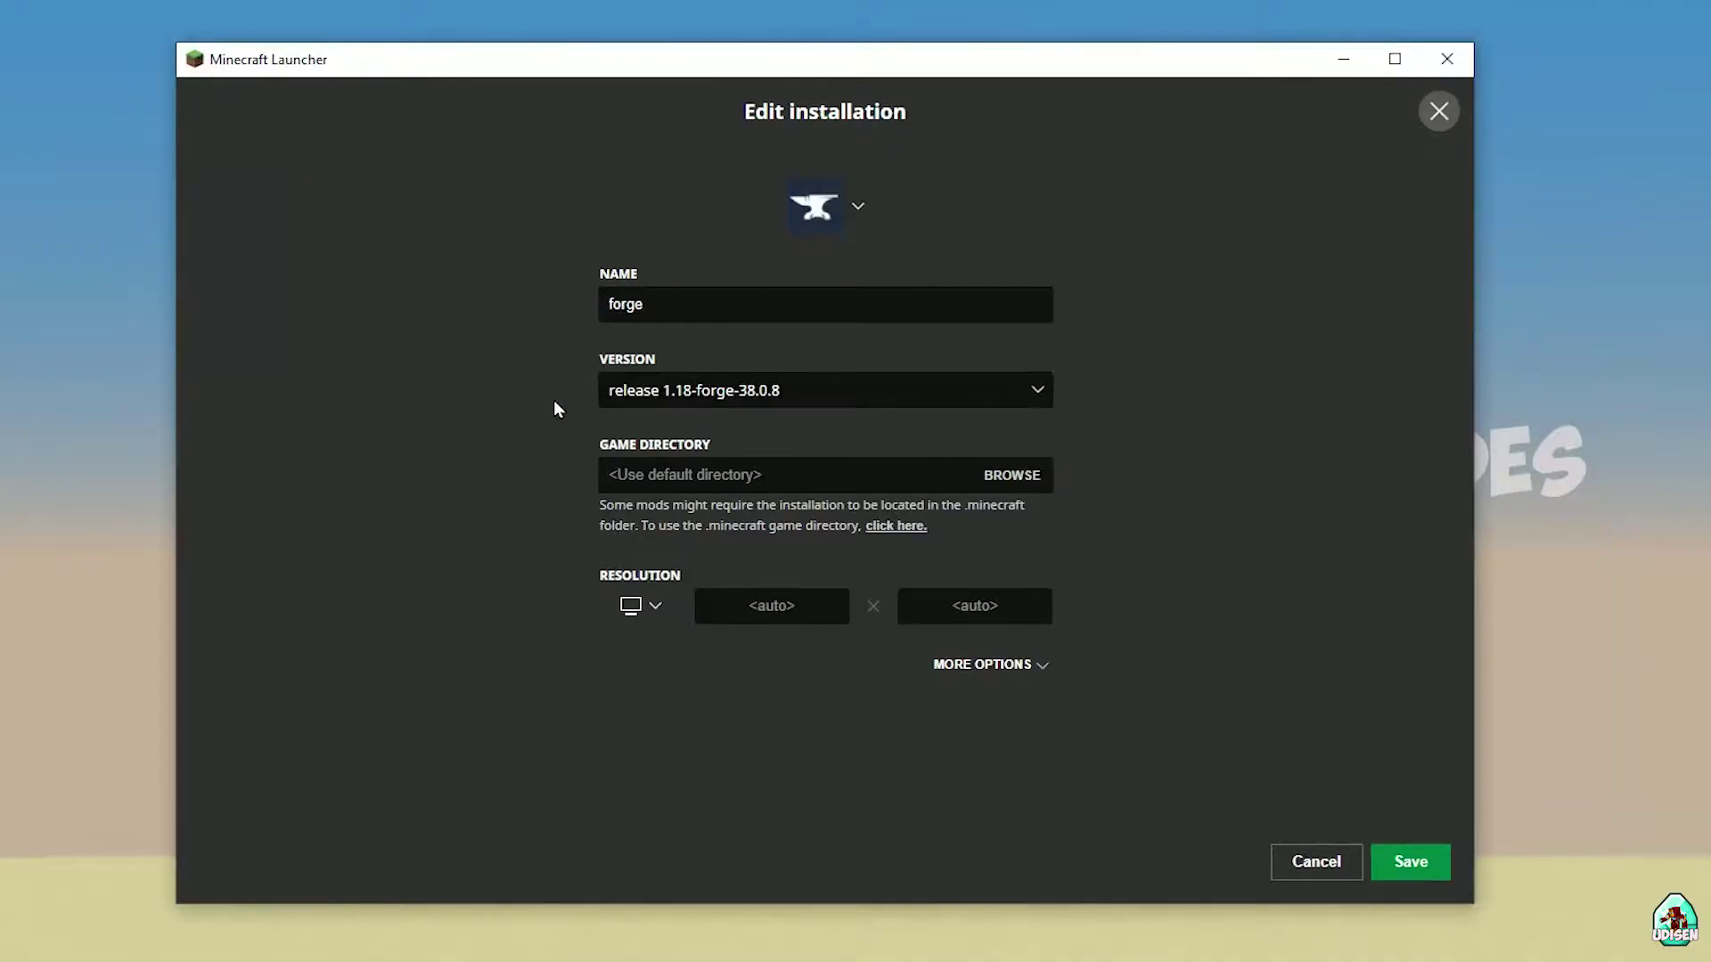
left_click(825, 396)
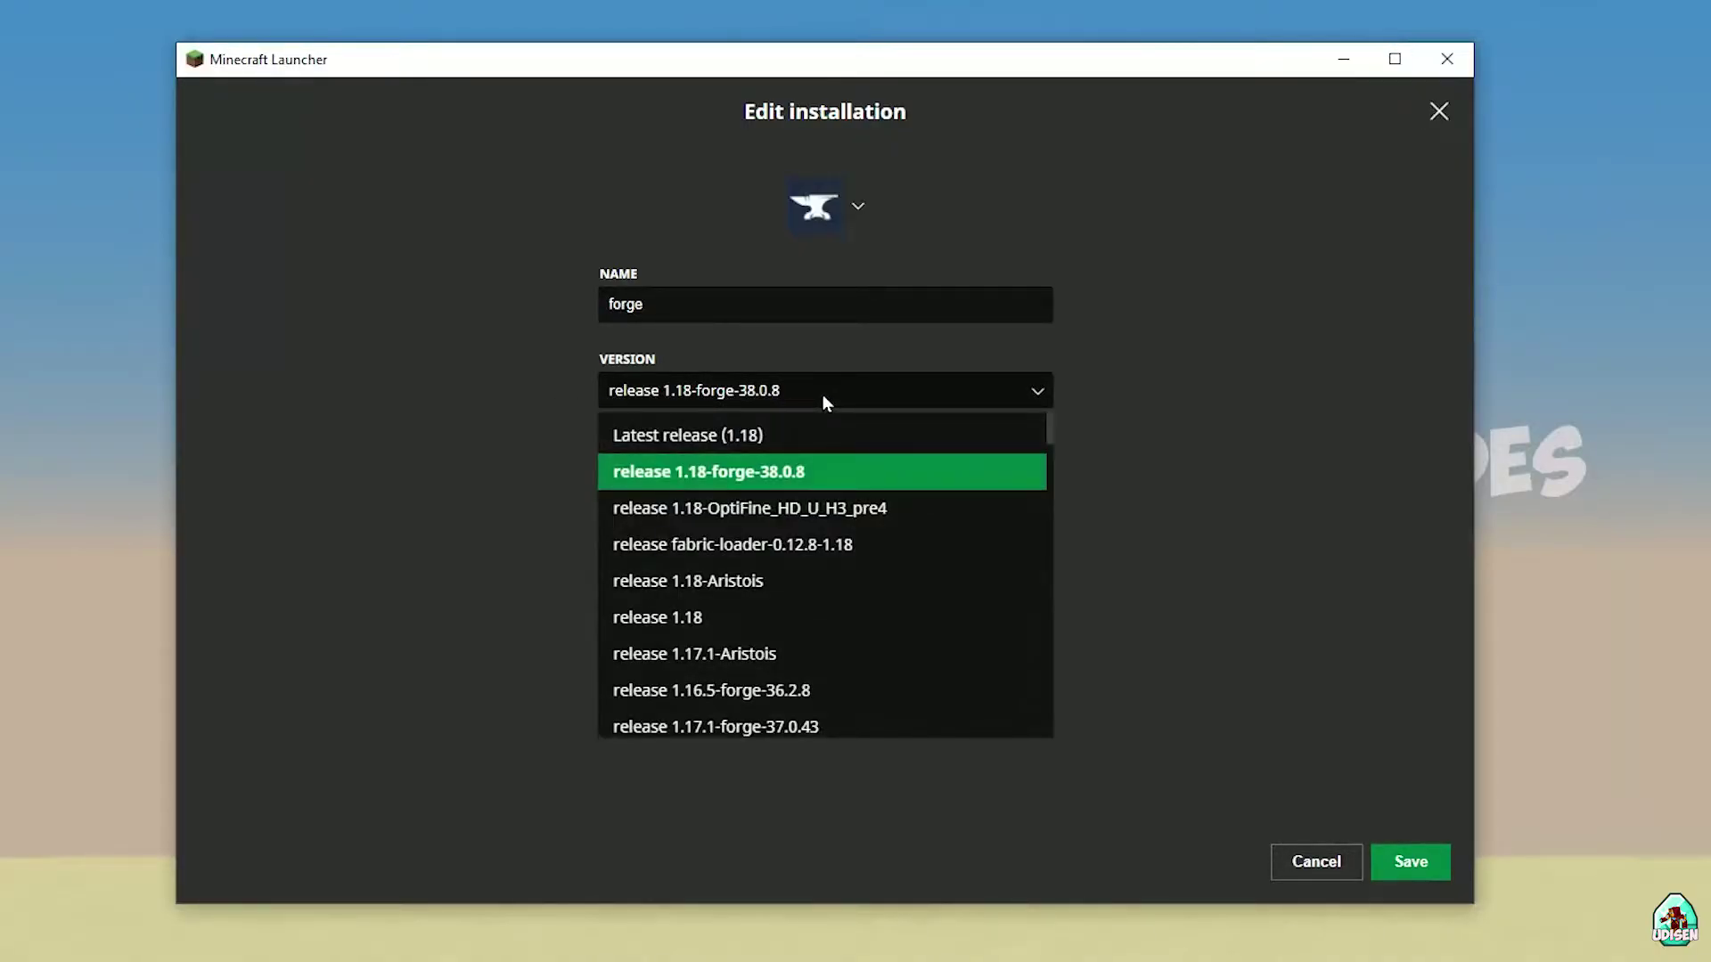
left_click(823, 397)
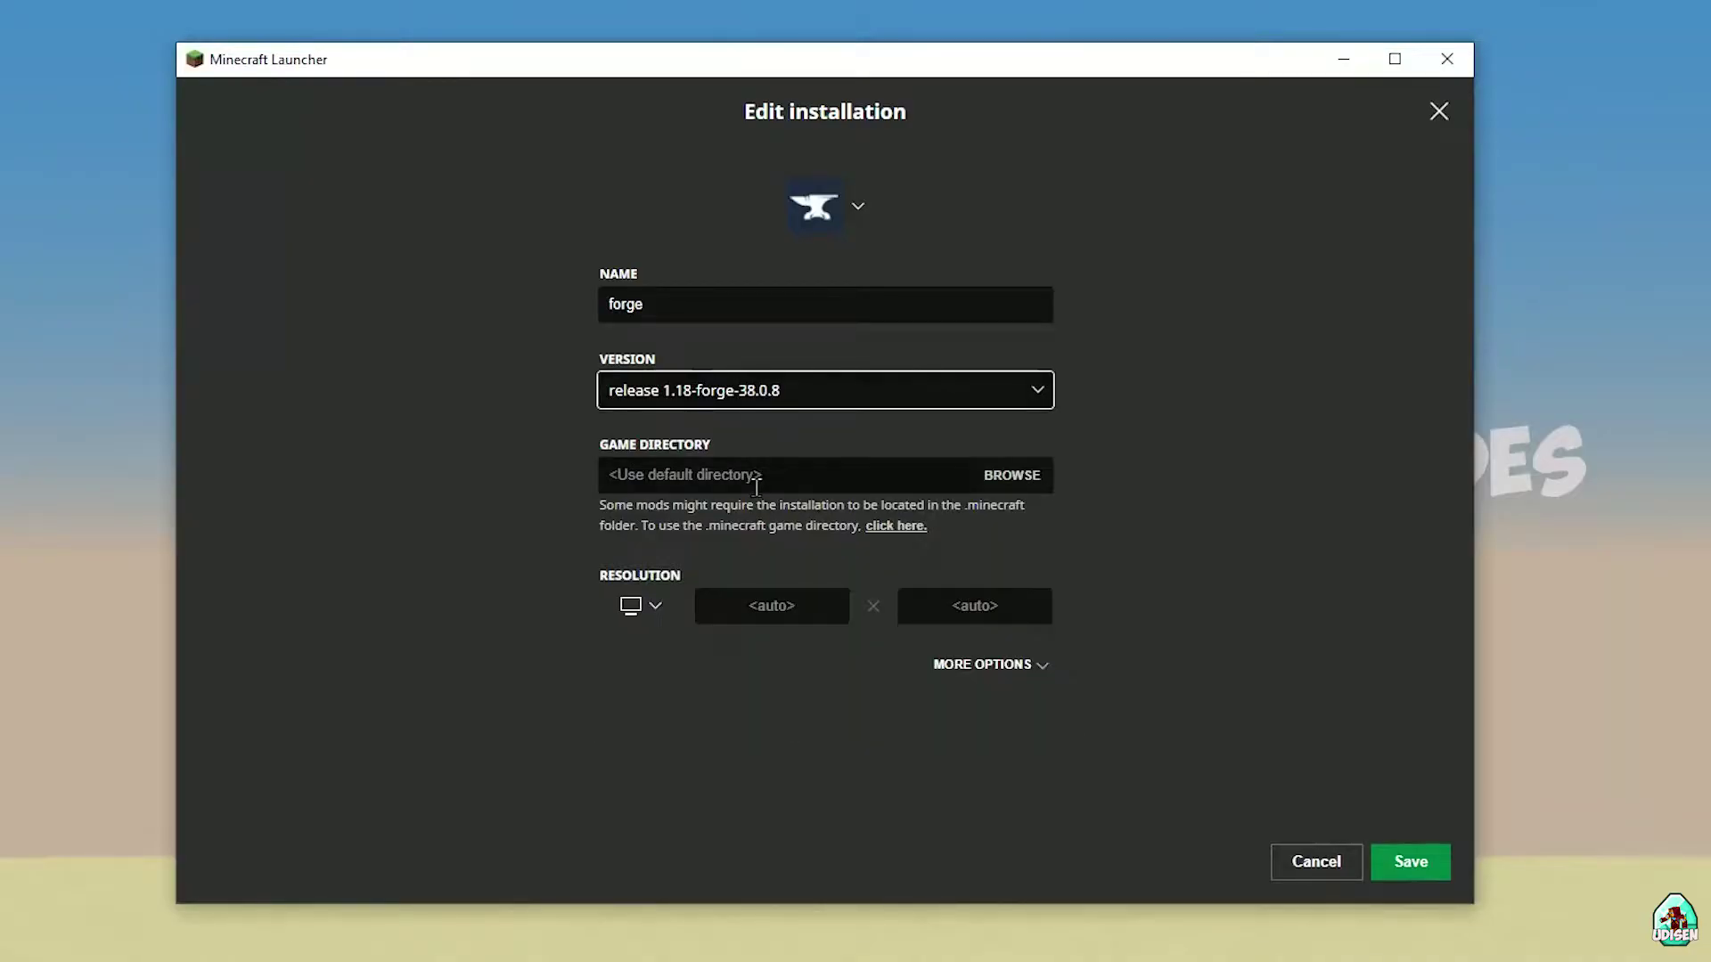
left_click(775, 403)
left_click(642, 419)
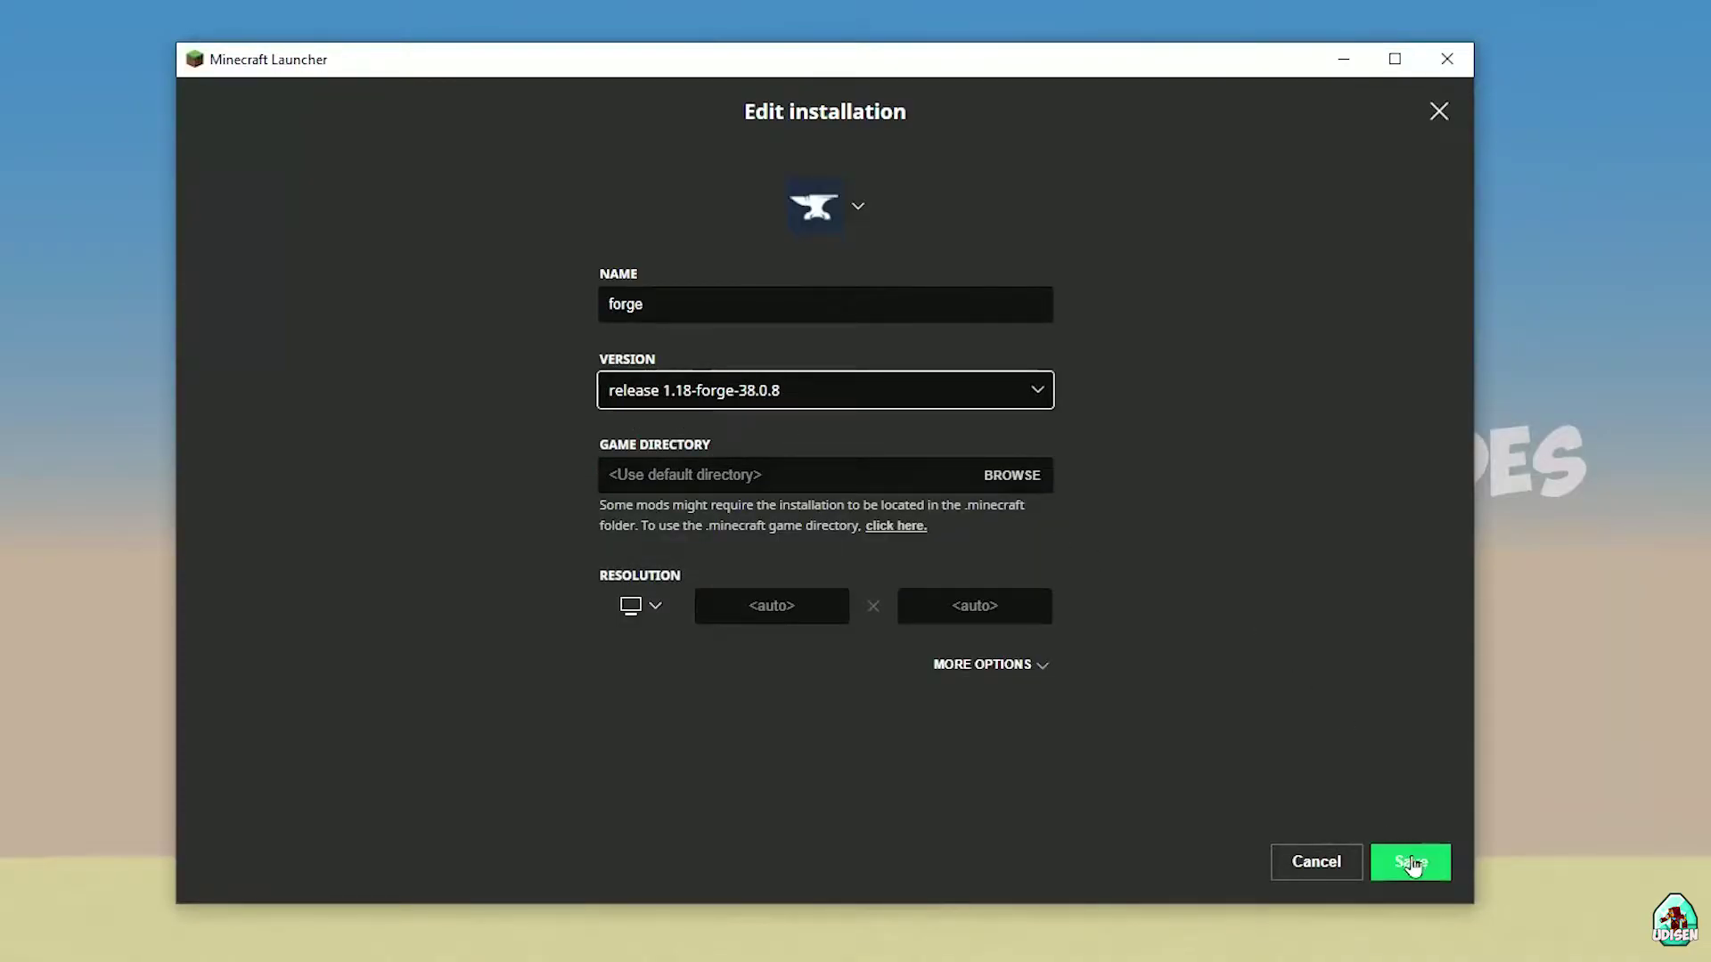
left_click(1328, 857)
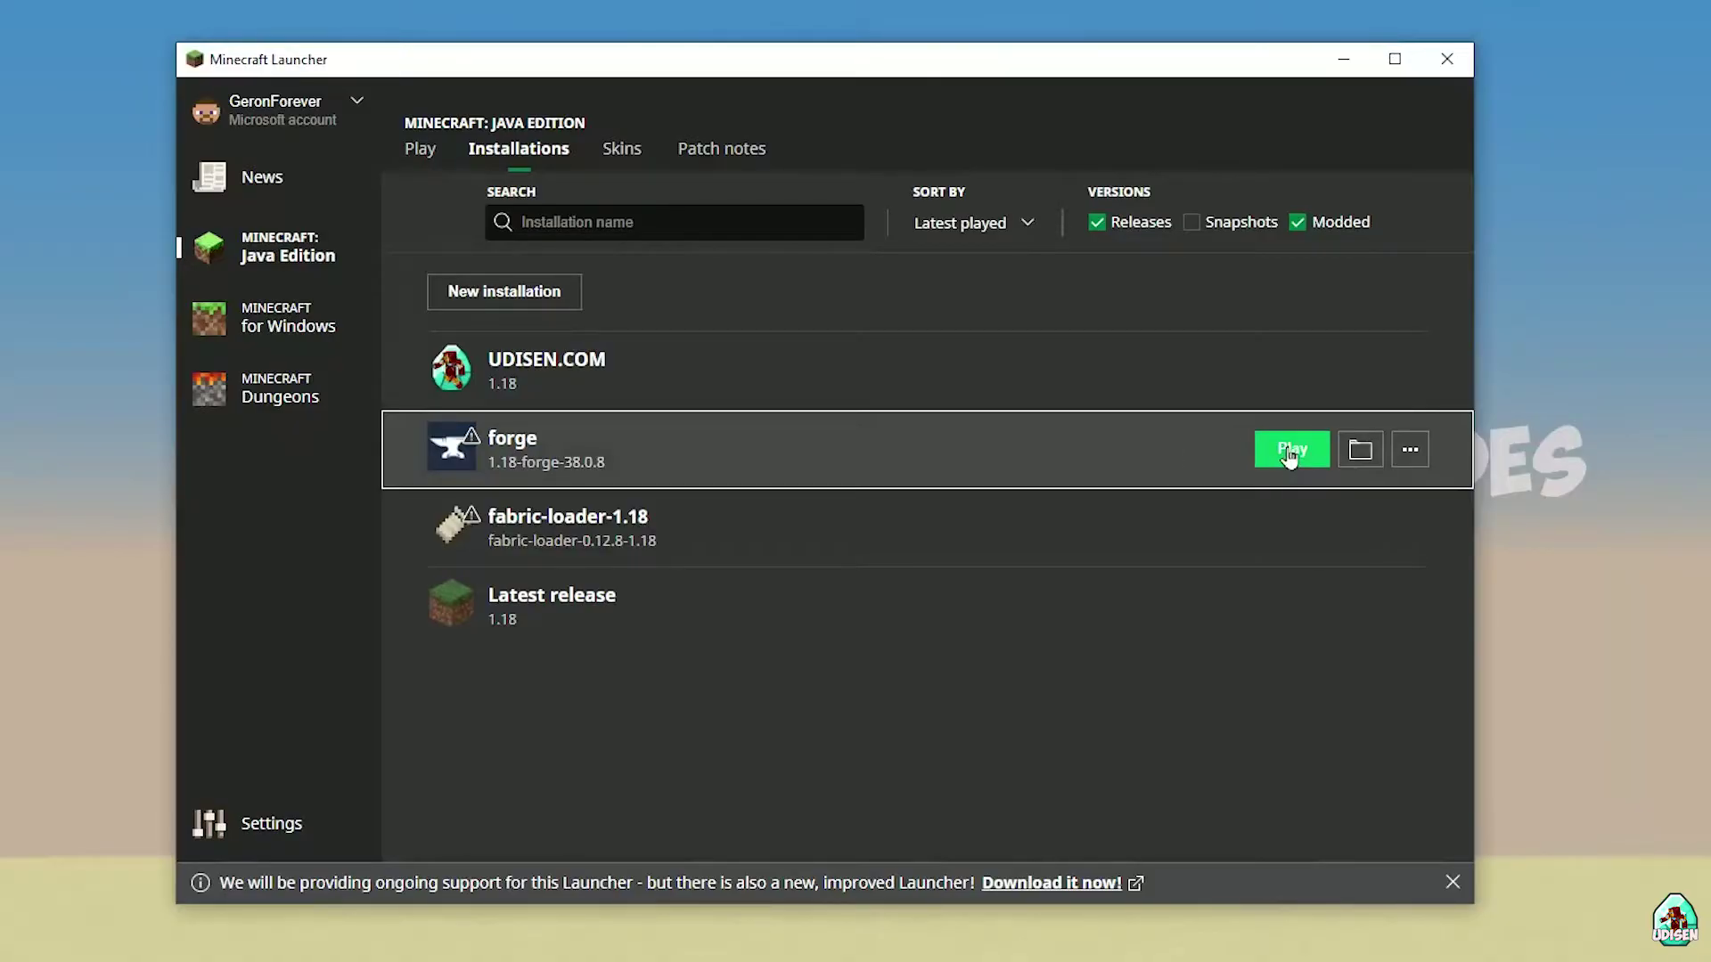
Open the mods folder inside the forge installation's game directory and minimize its window.
left_click(1360, 452)
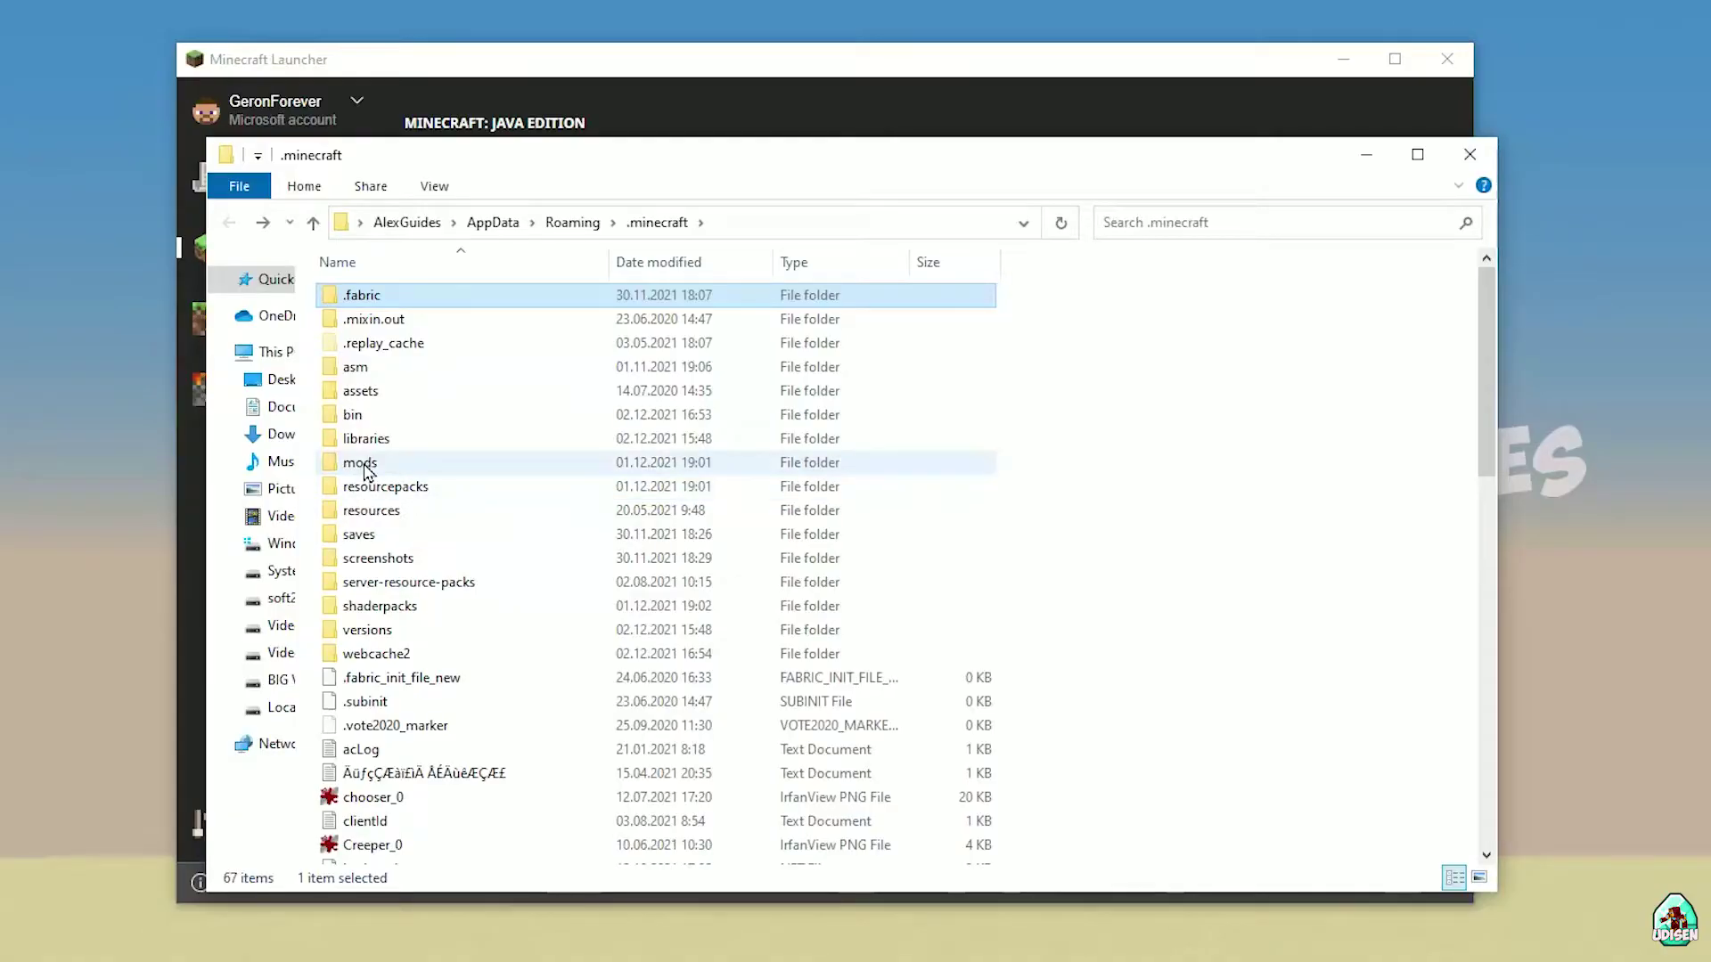
double_click(365, 468)
left_click(1354, 129)
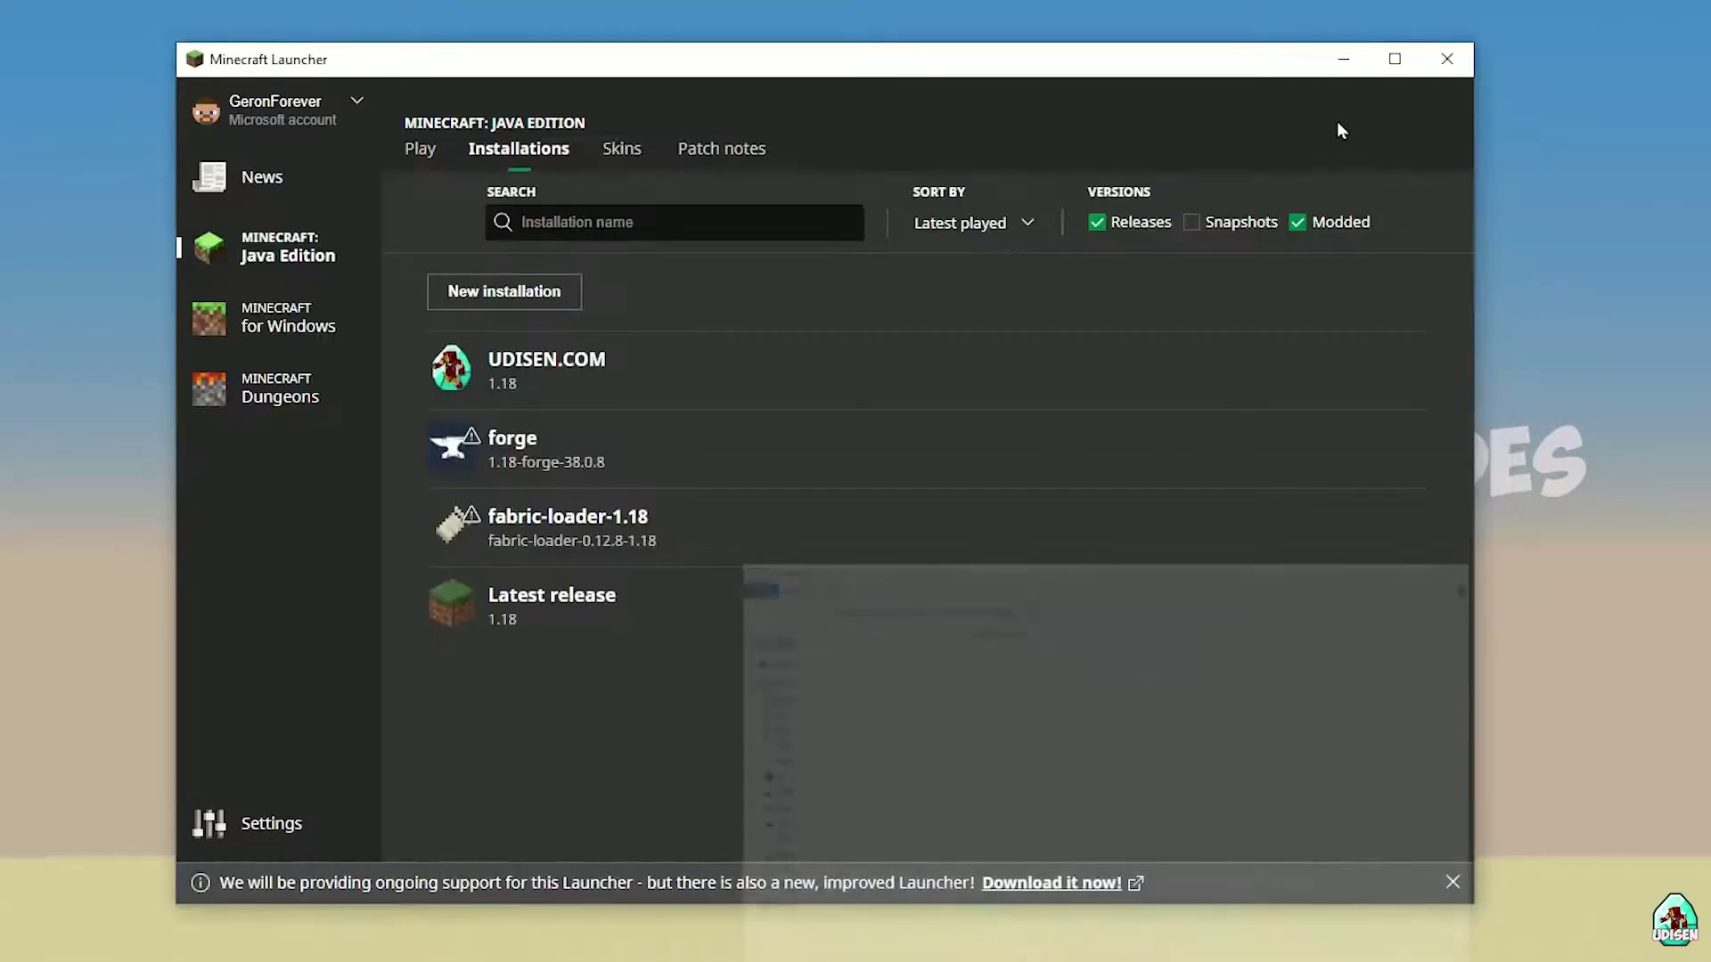
Put the jei-1.18.1-9.1.0.46 file from Downloads into the E:\MC2\mods folder and minimize both folder windows.
key("alt+Tab")
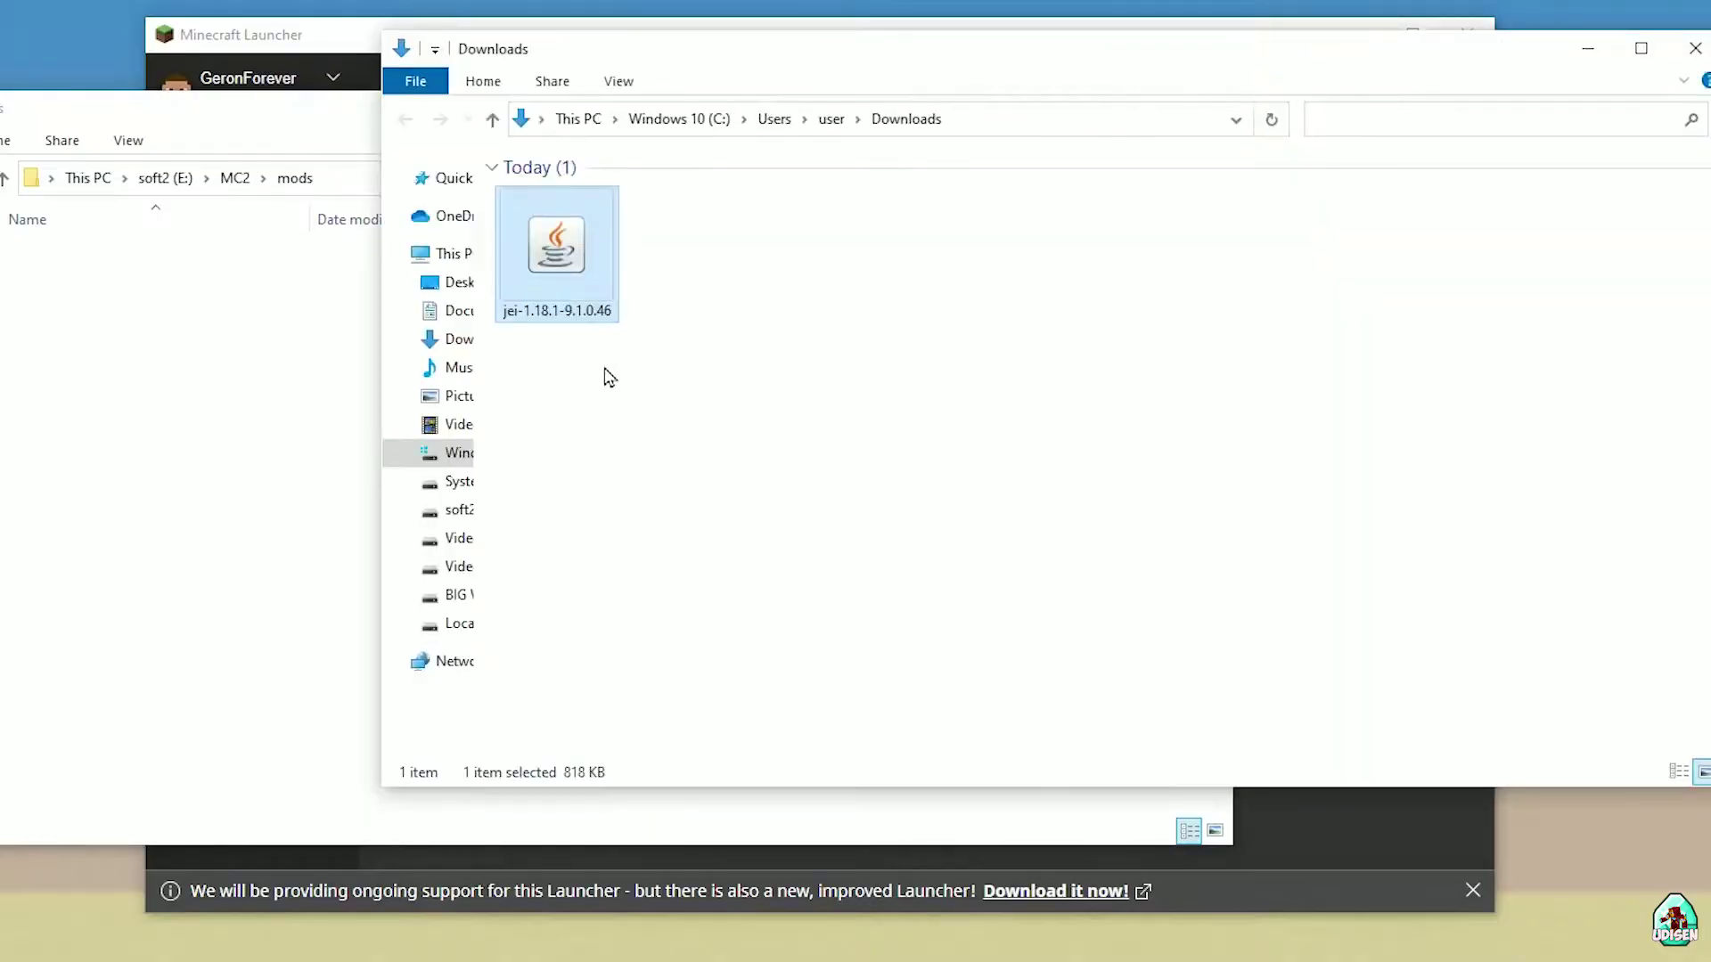
left_click_drag(559, 252, 178, 345)
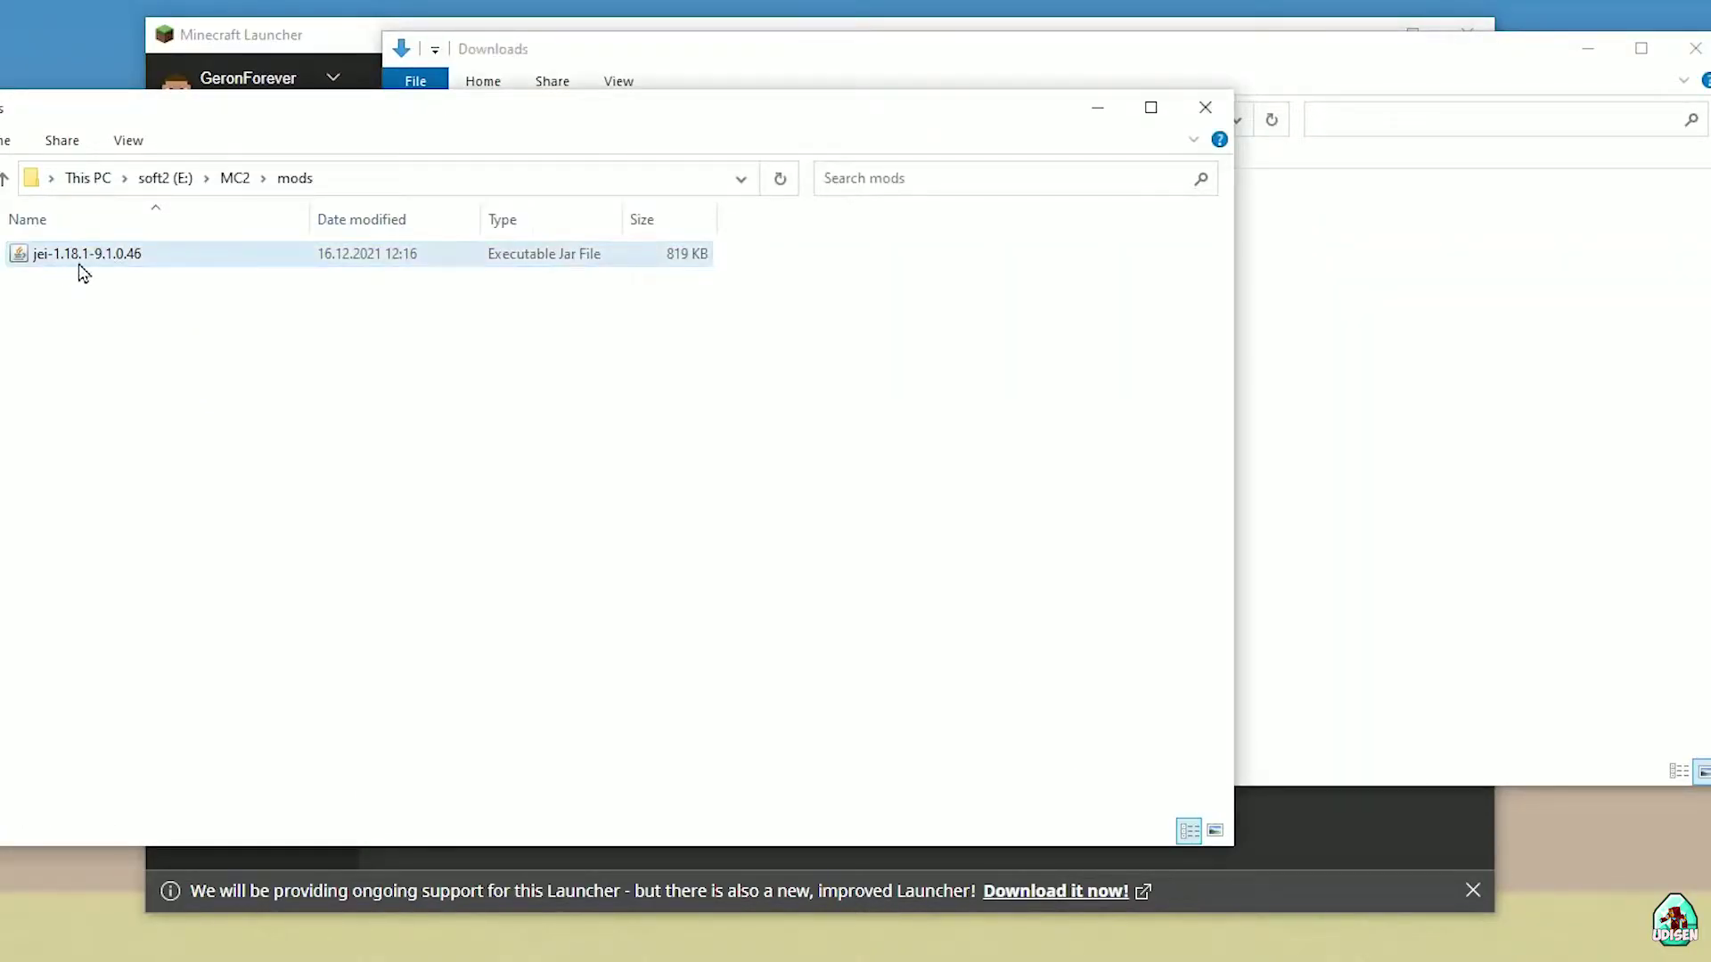
left_click(1097, 107)
left_click(1587, 48)
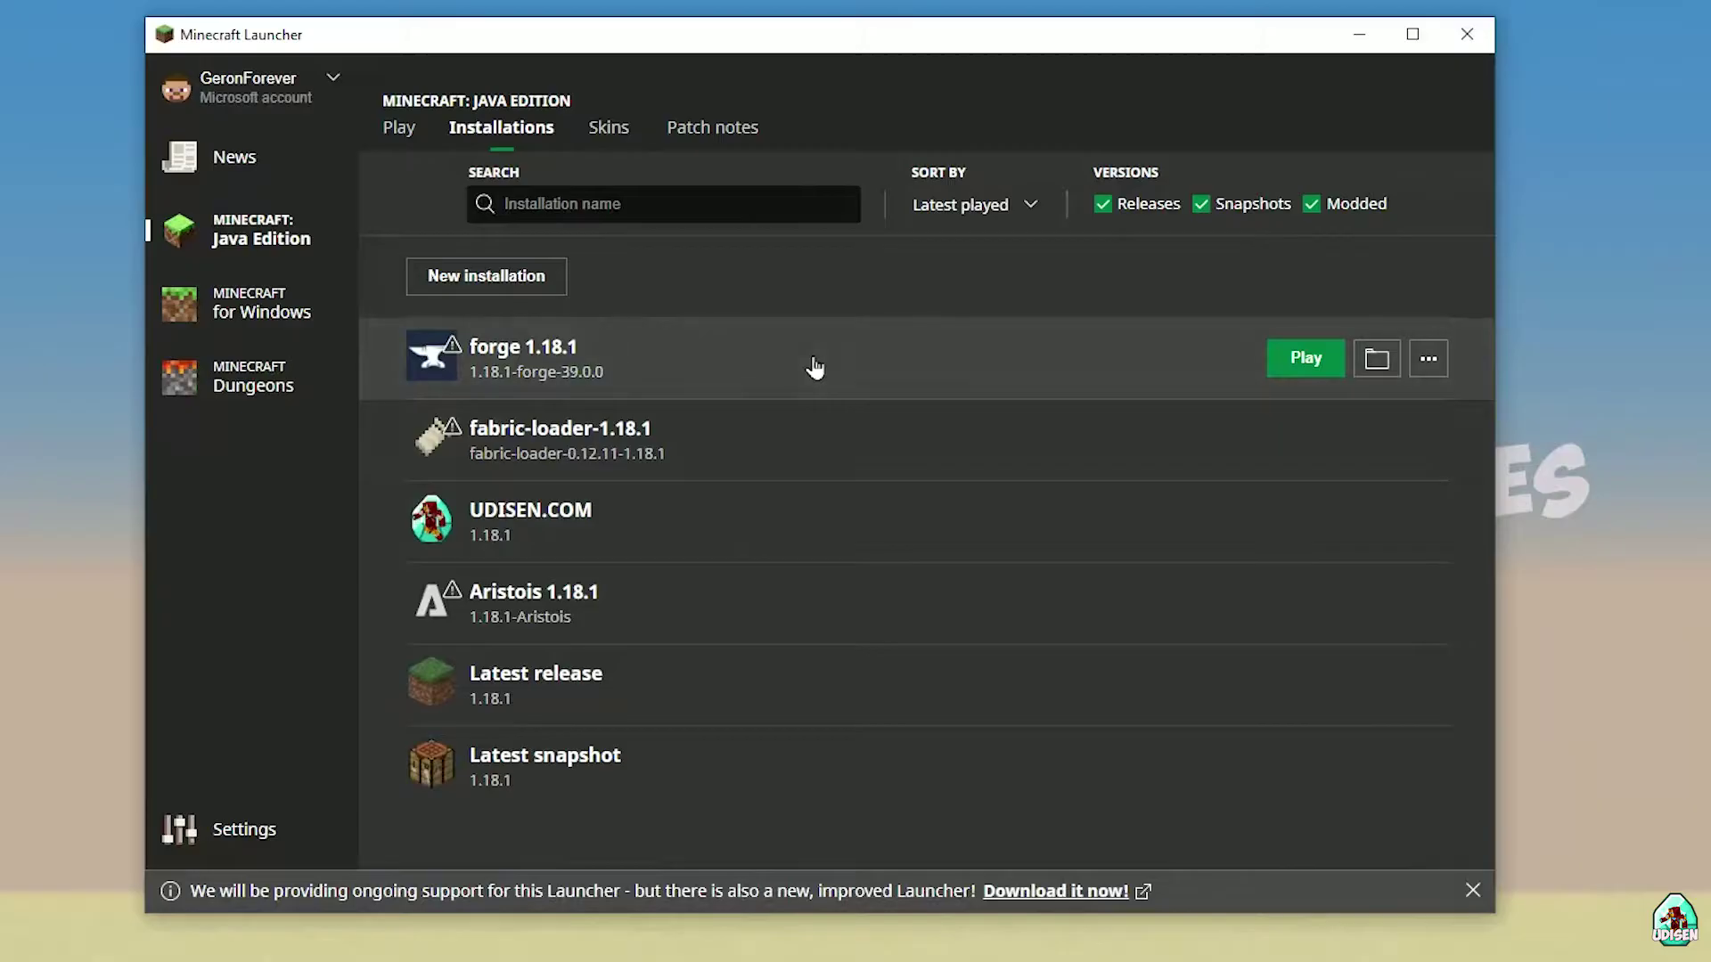
Check the forge 1.18.1 installation's settings, select version release 1.18.1-forge-39.0.0 and save the installation.
left_click(815, 365)
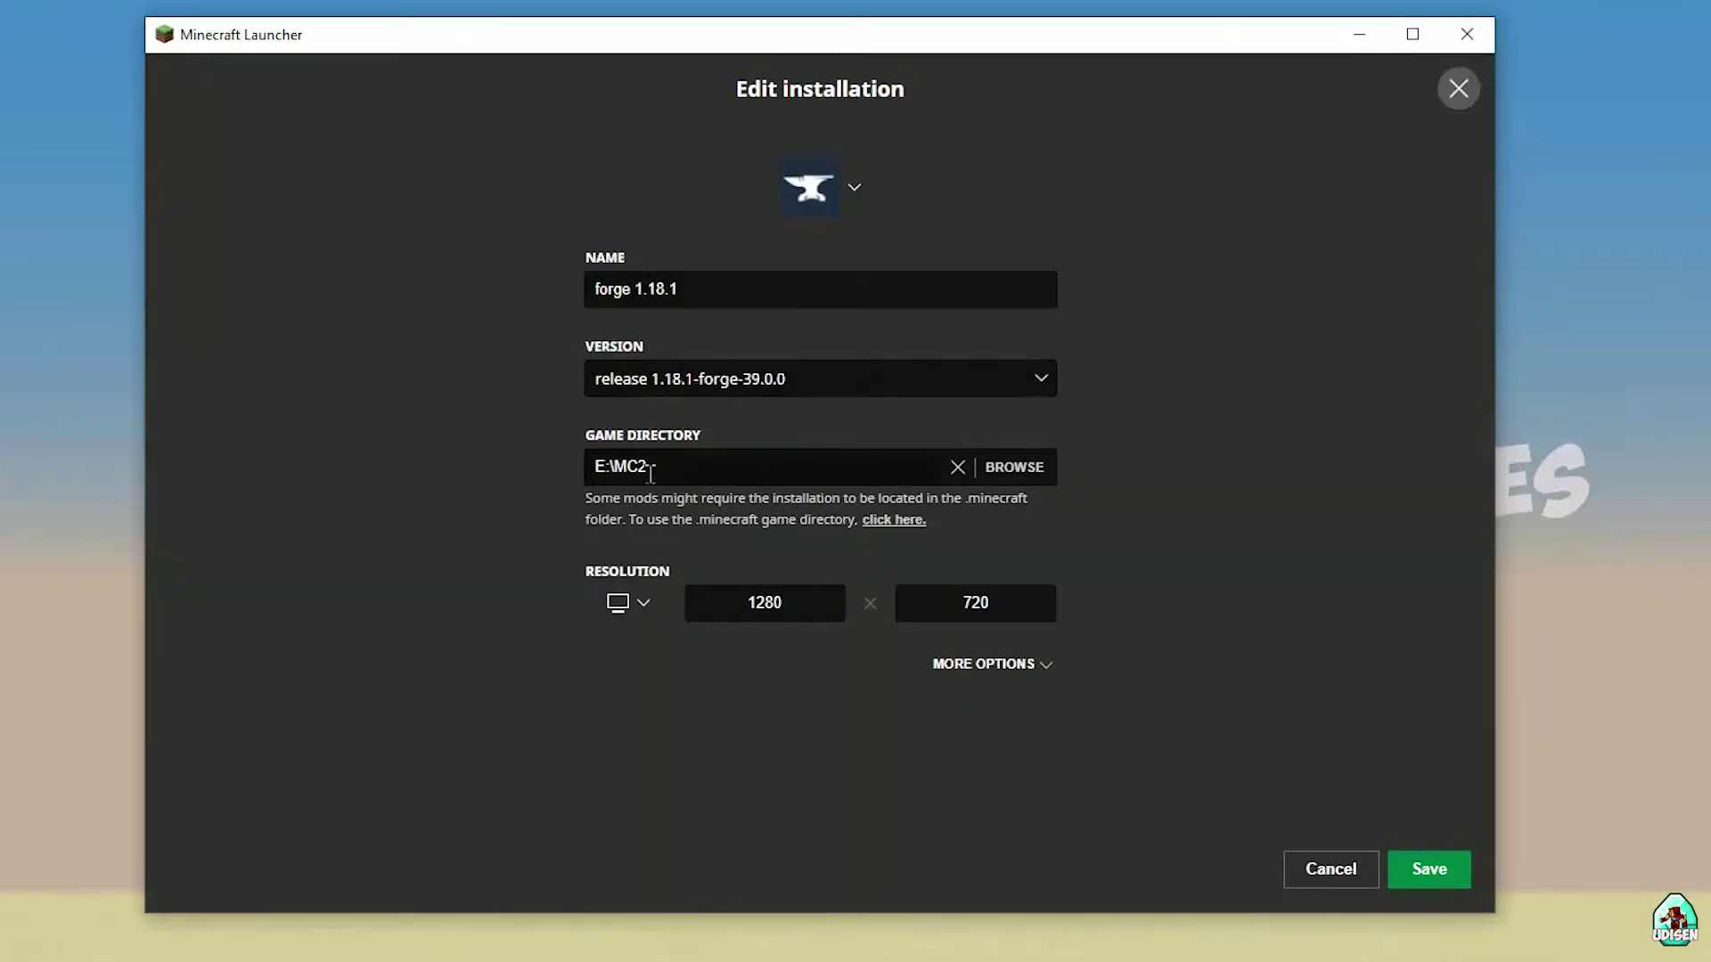
left_click(1300, 856)
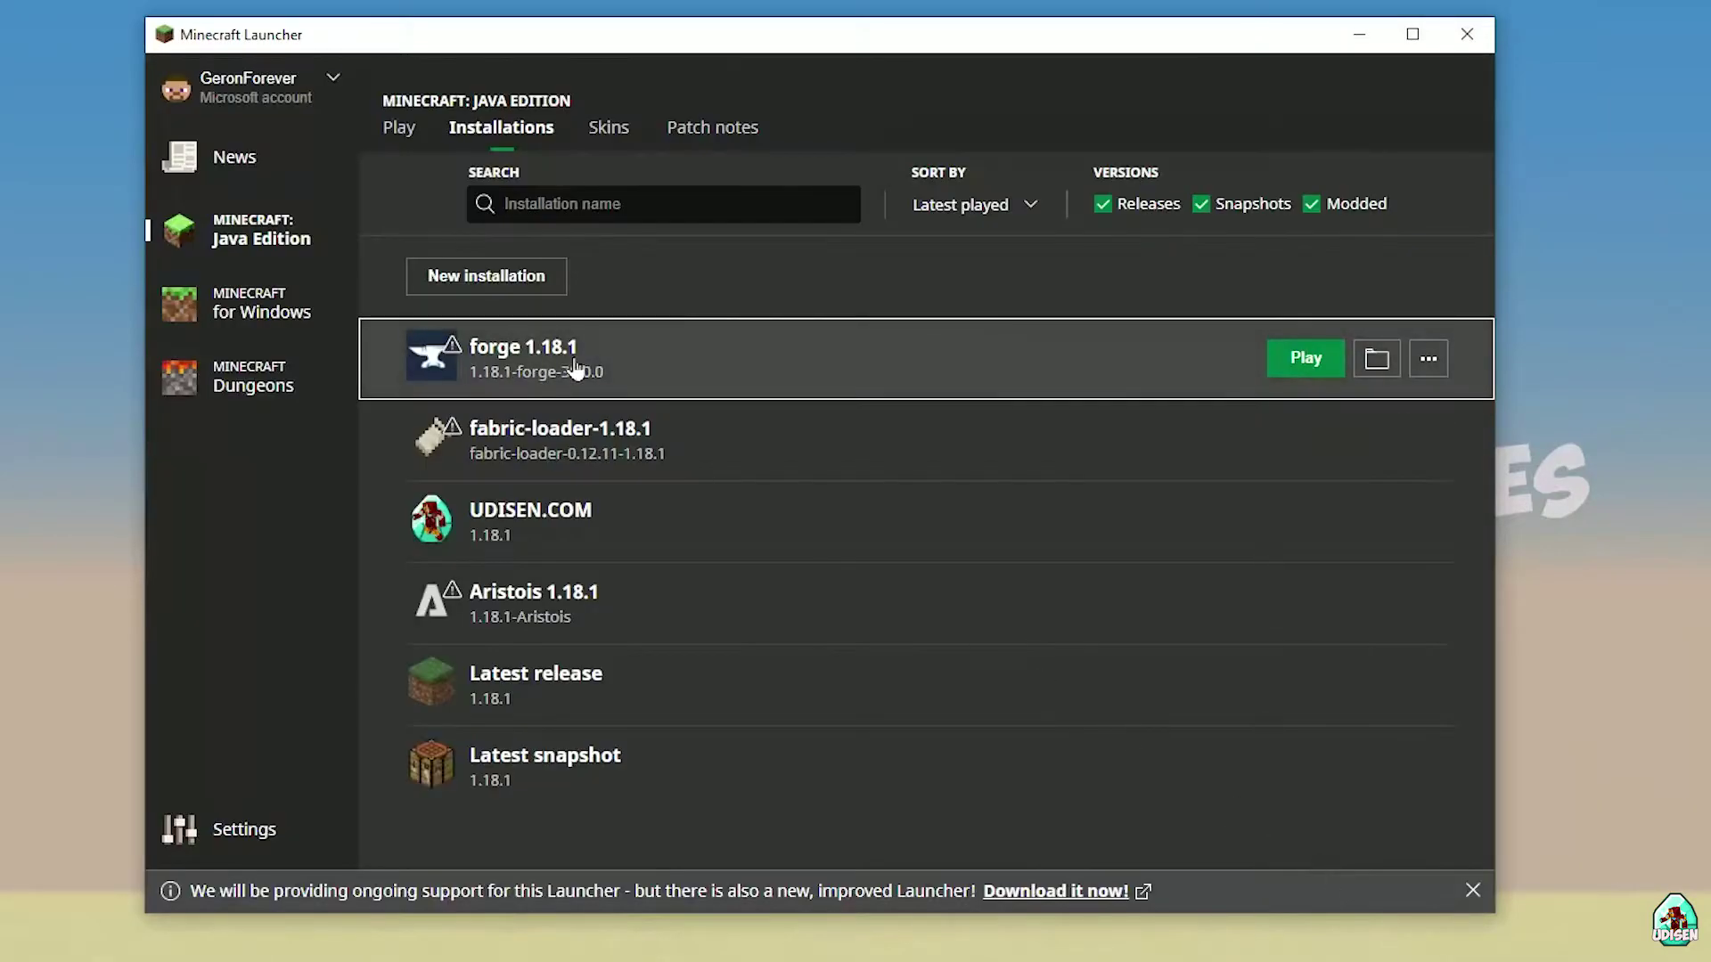
left_click(620, 353)
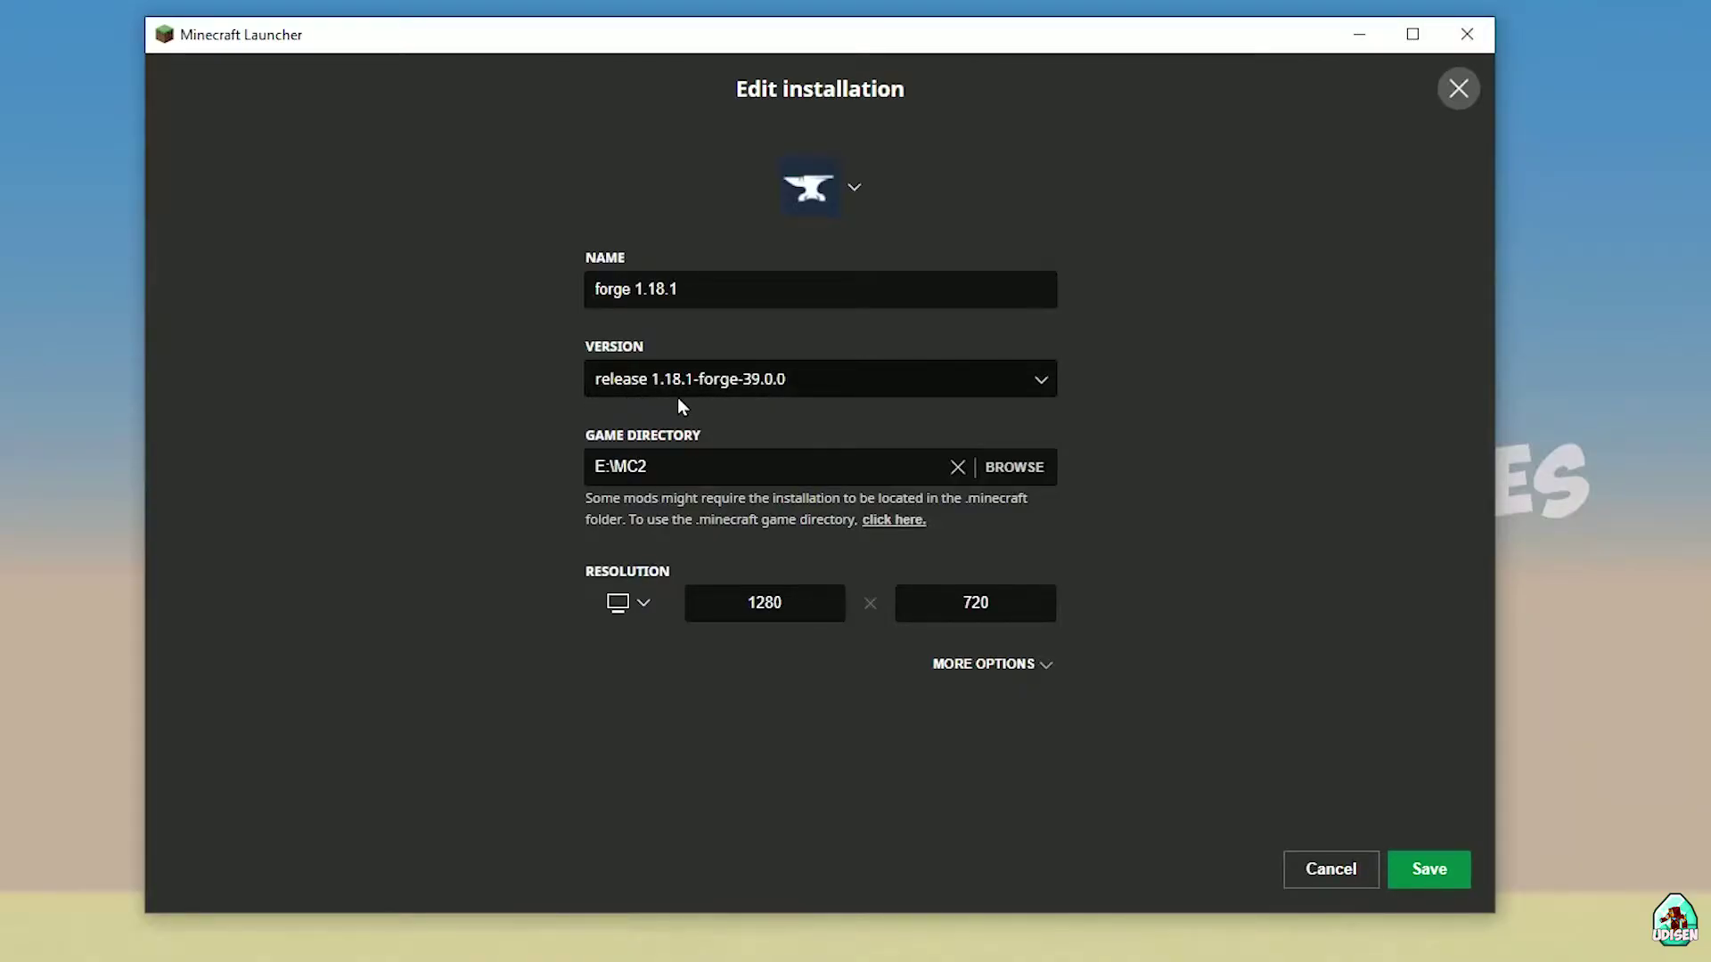
left_click(747, 387)
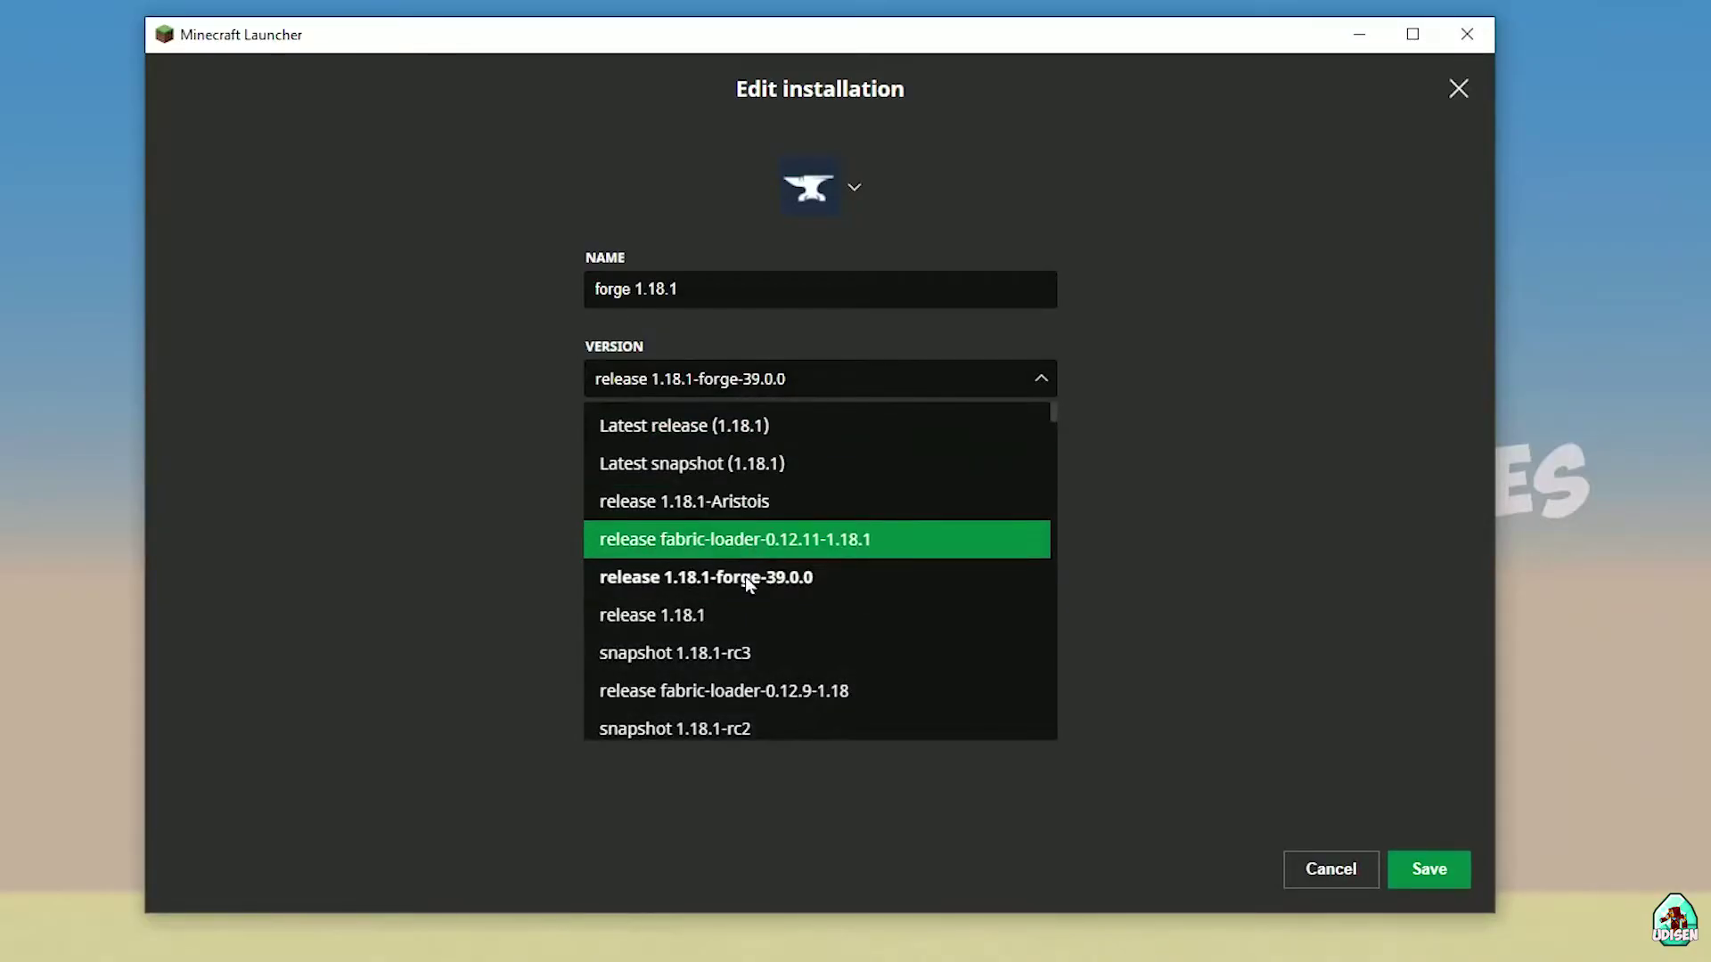
scroll(761, 520, "down", 5)
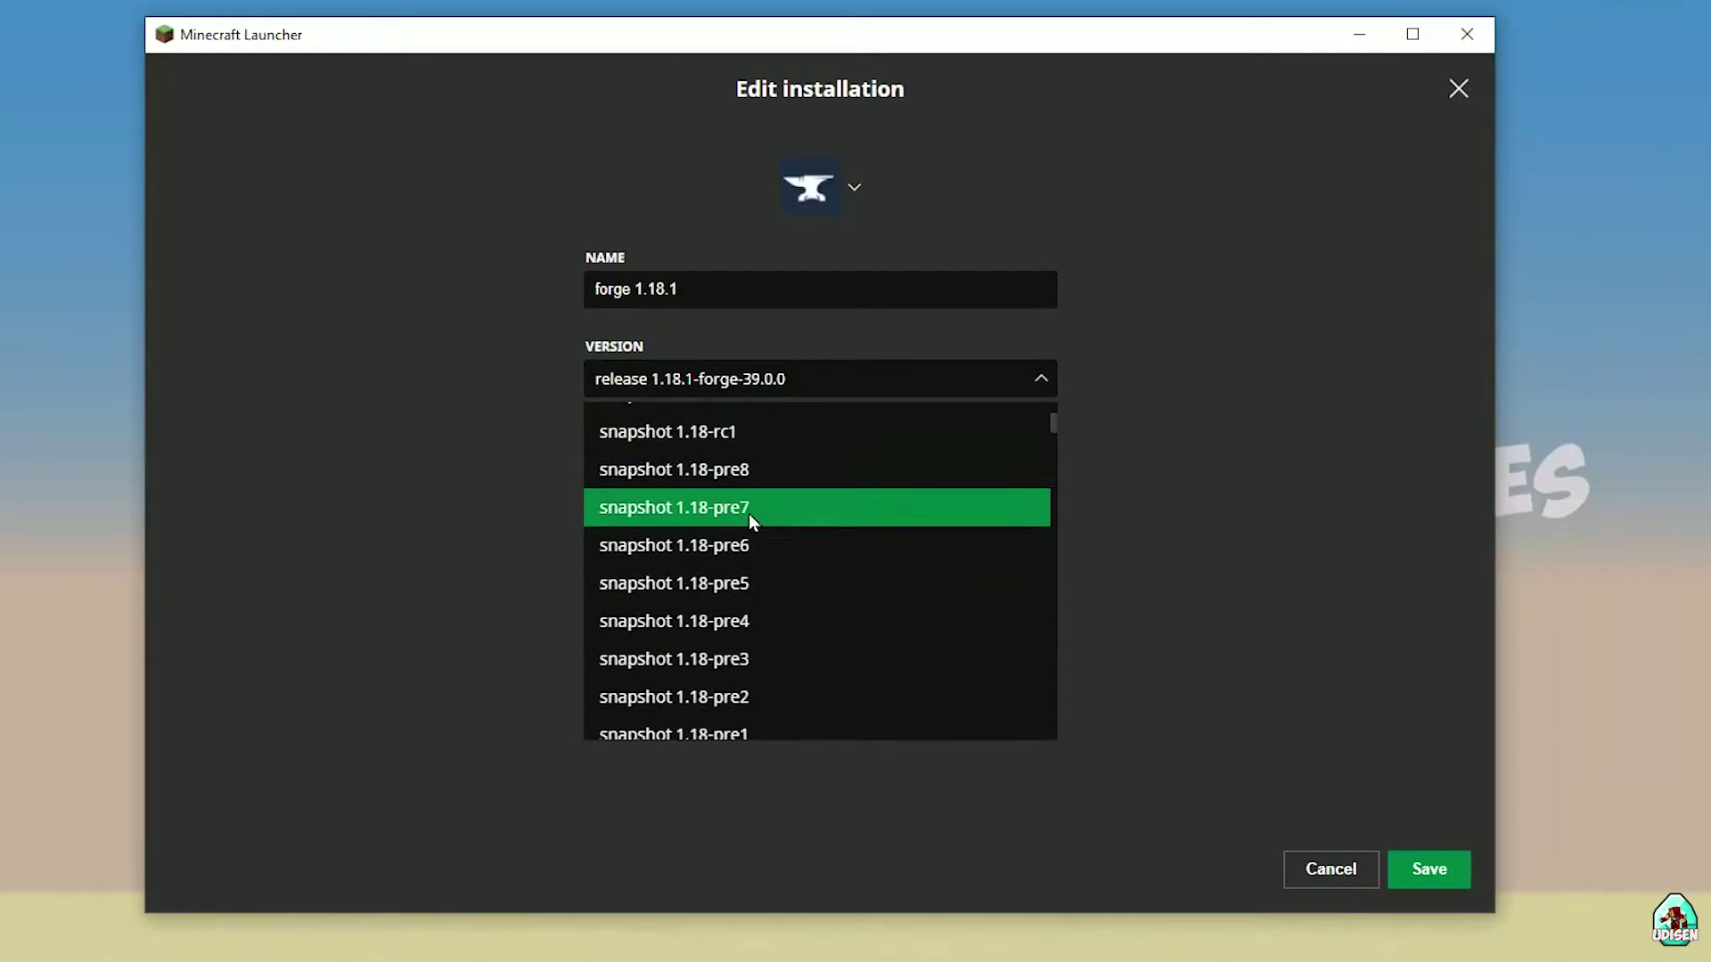
scroll(749, 513, "up", 5)
scroll(779, 570, "down", 5)
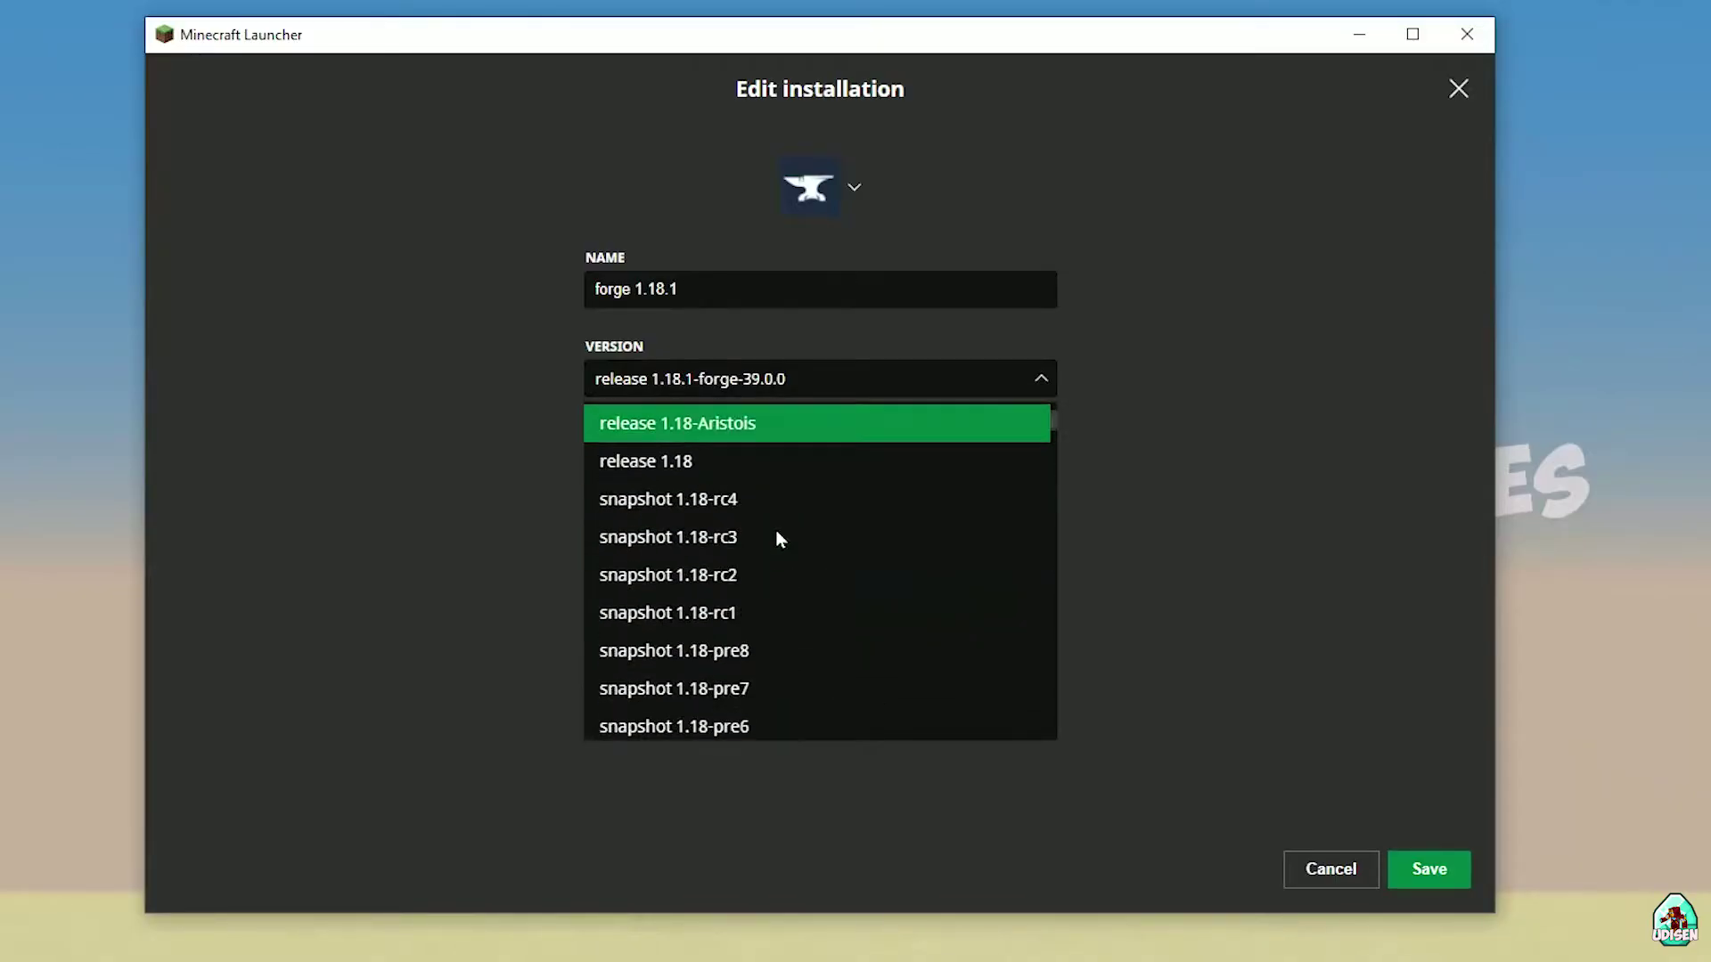
left_click(762, 441)
left_click(748, 381)
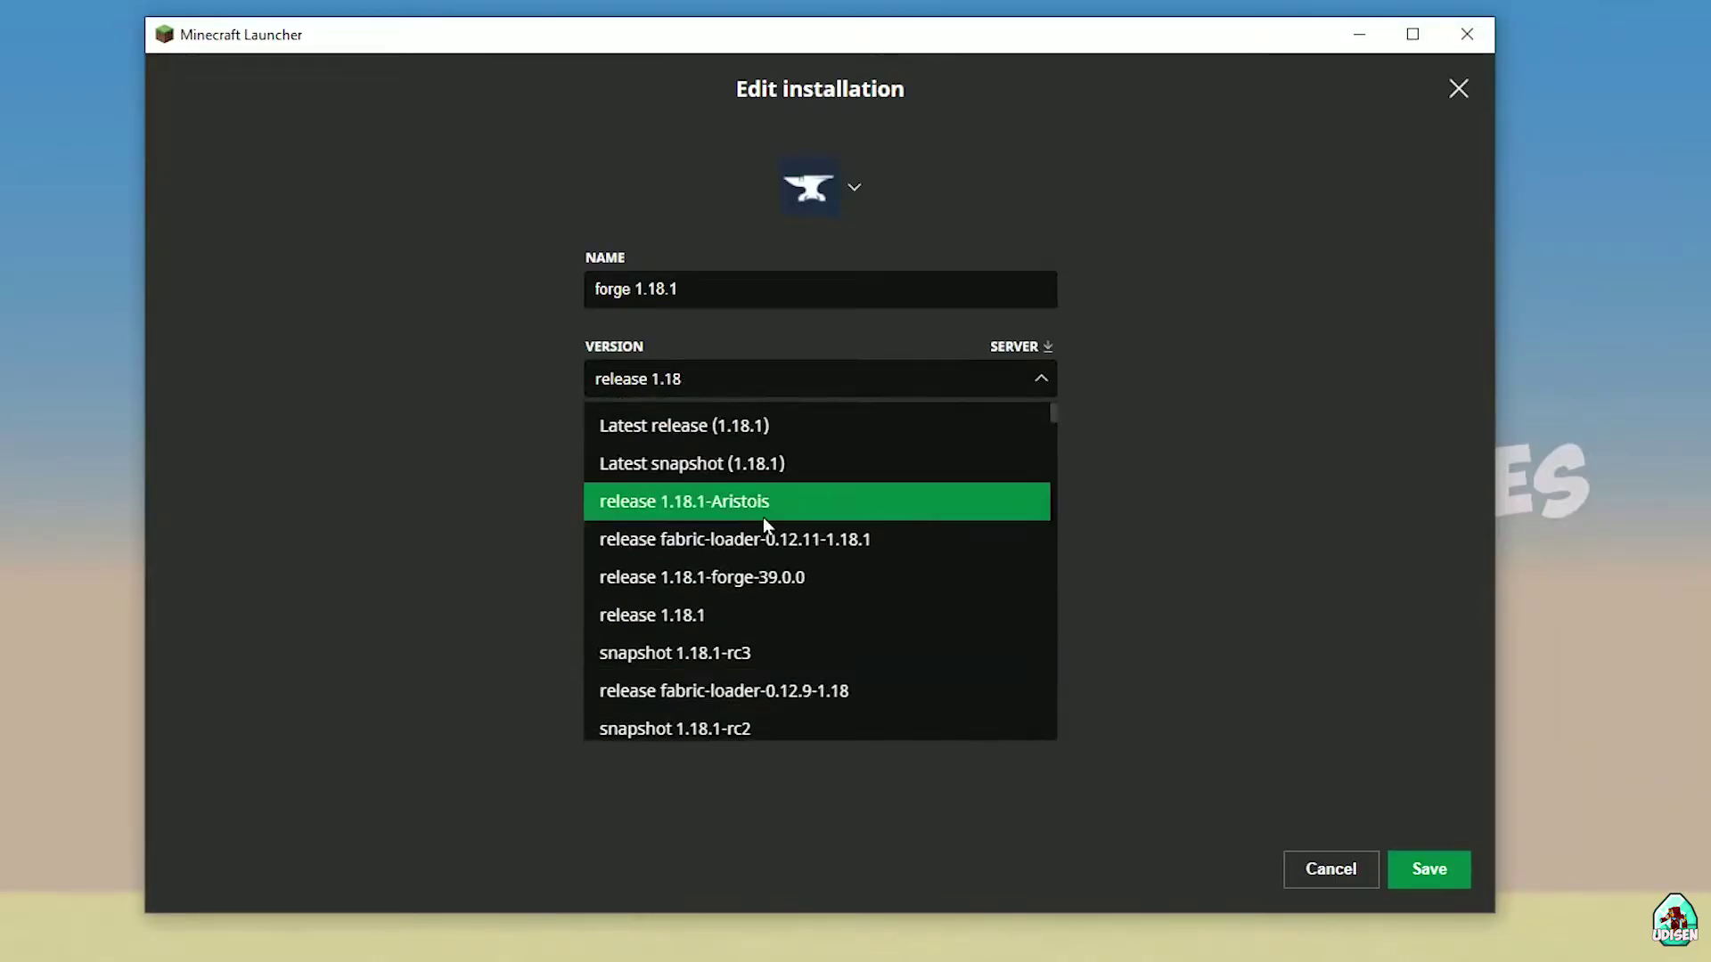
left_click(802, 577)
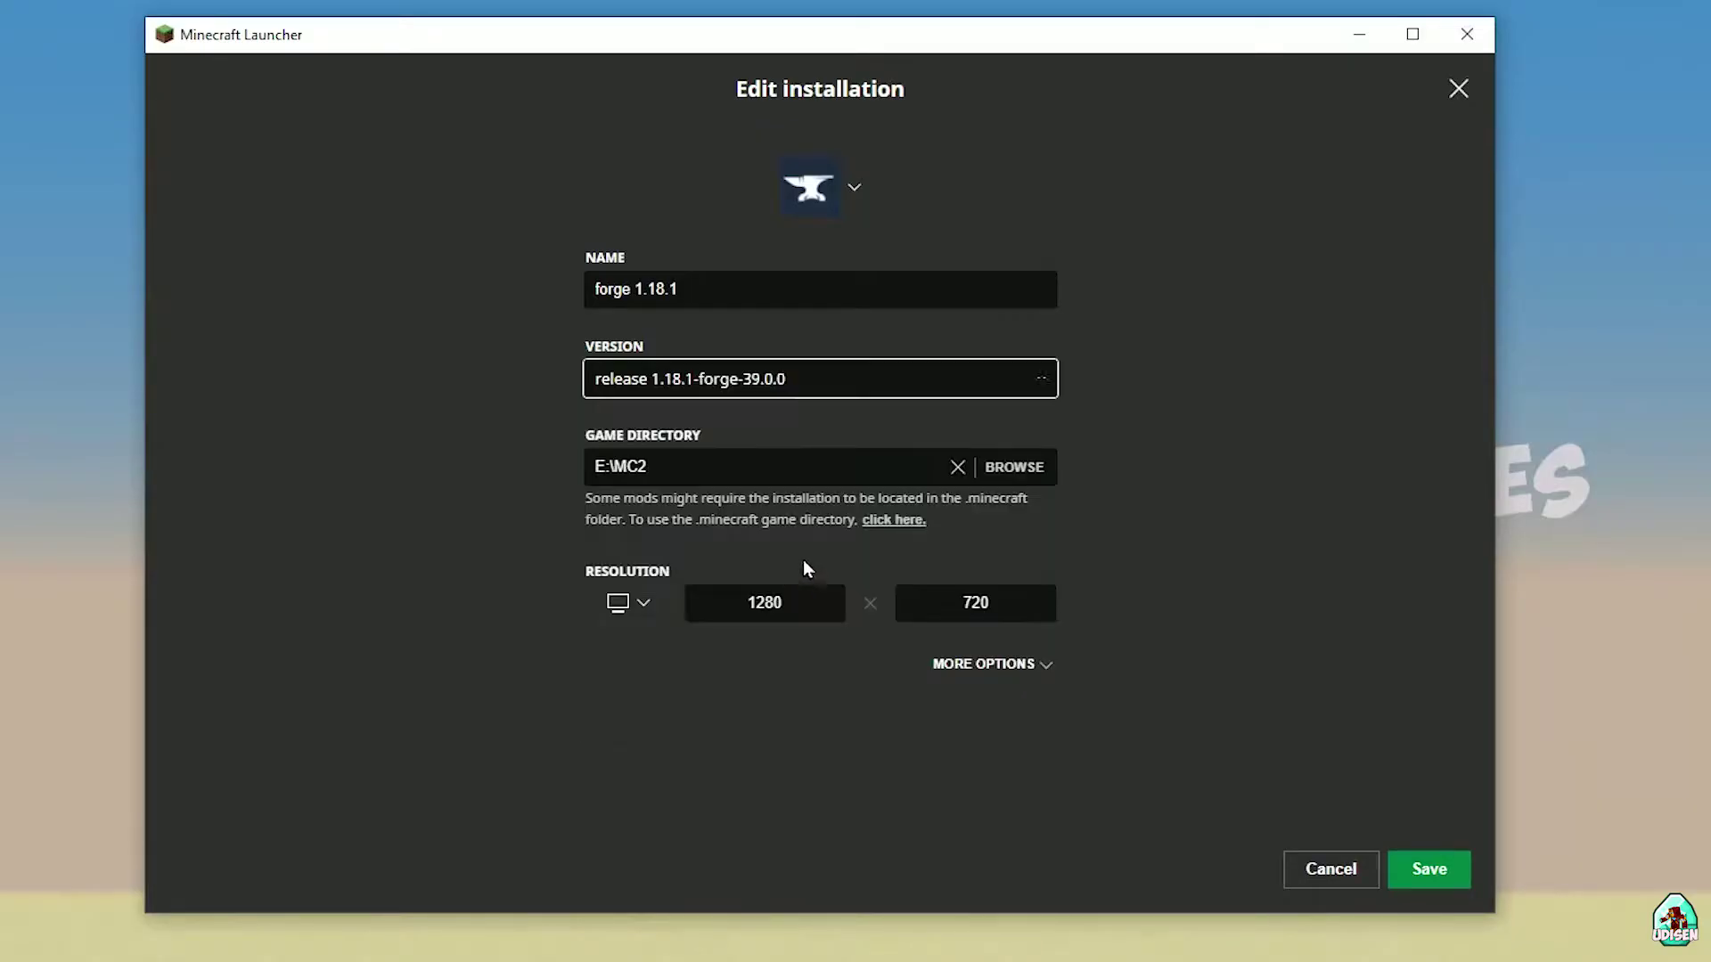
left_click(1426, 870)
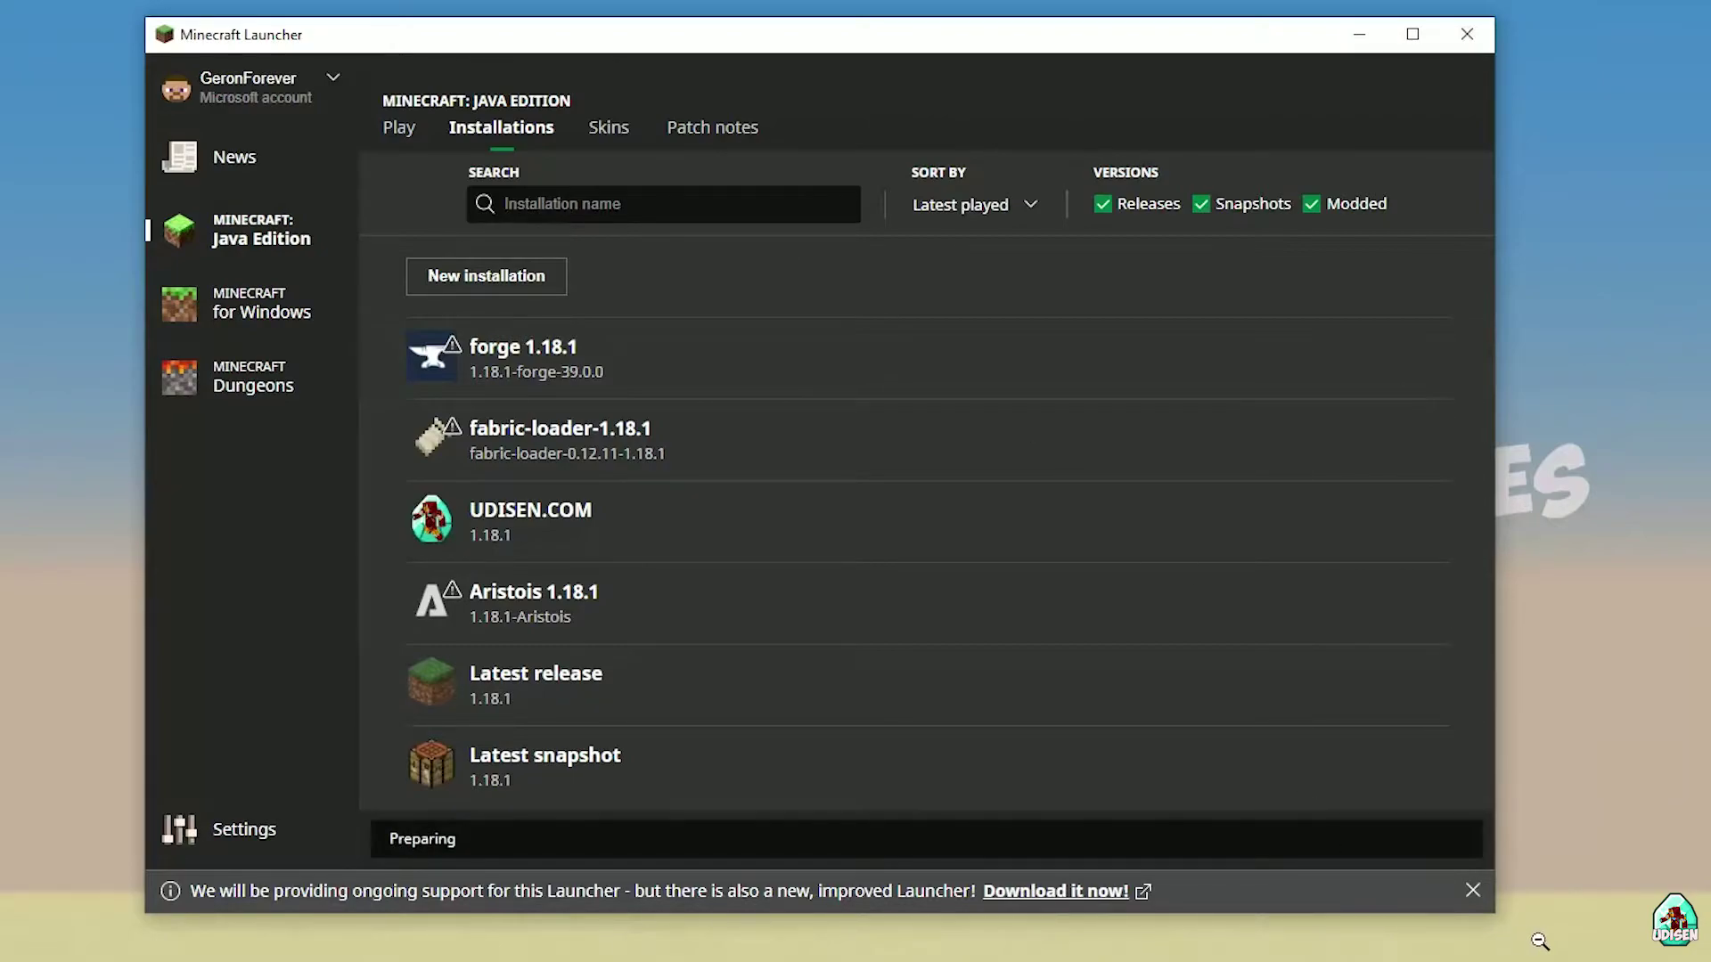
Dismiss the launcher notice, start the forge 1.18.1 game, and view Just Enough Items in its mod list.
left_click(1475, 898)
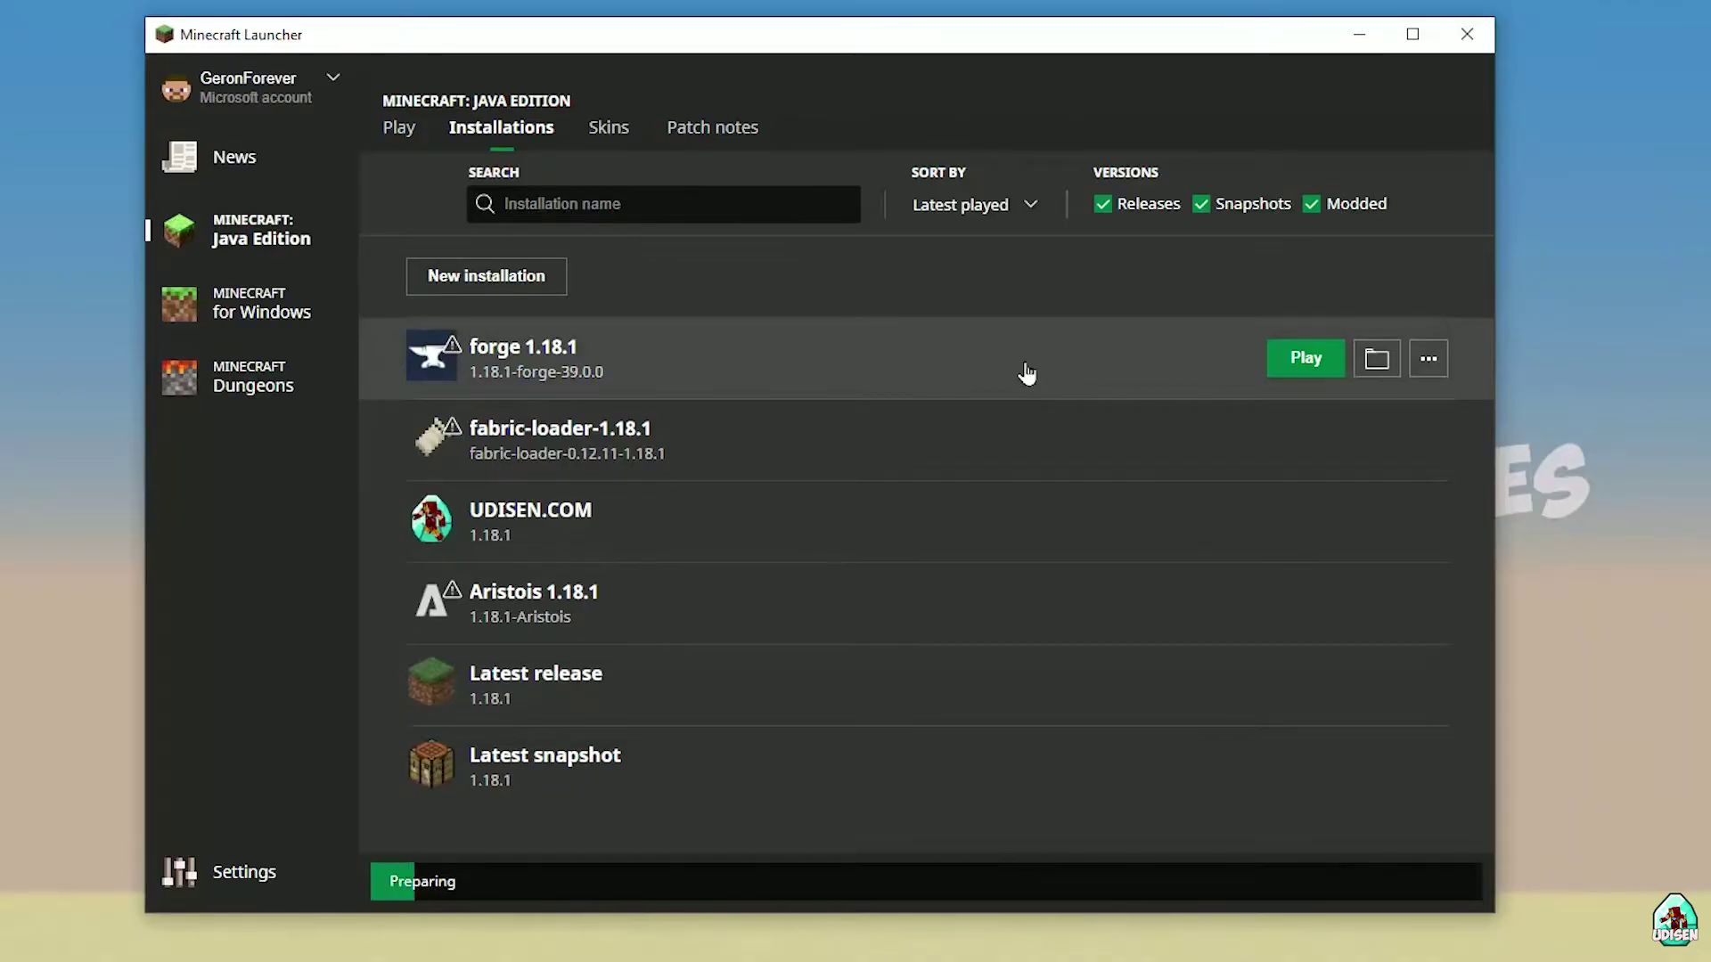
left_click(1203, 205)
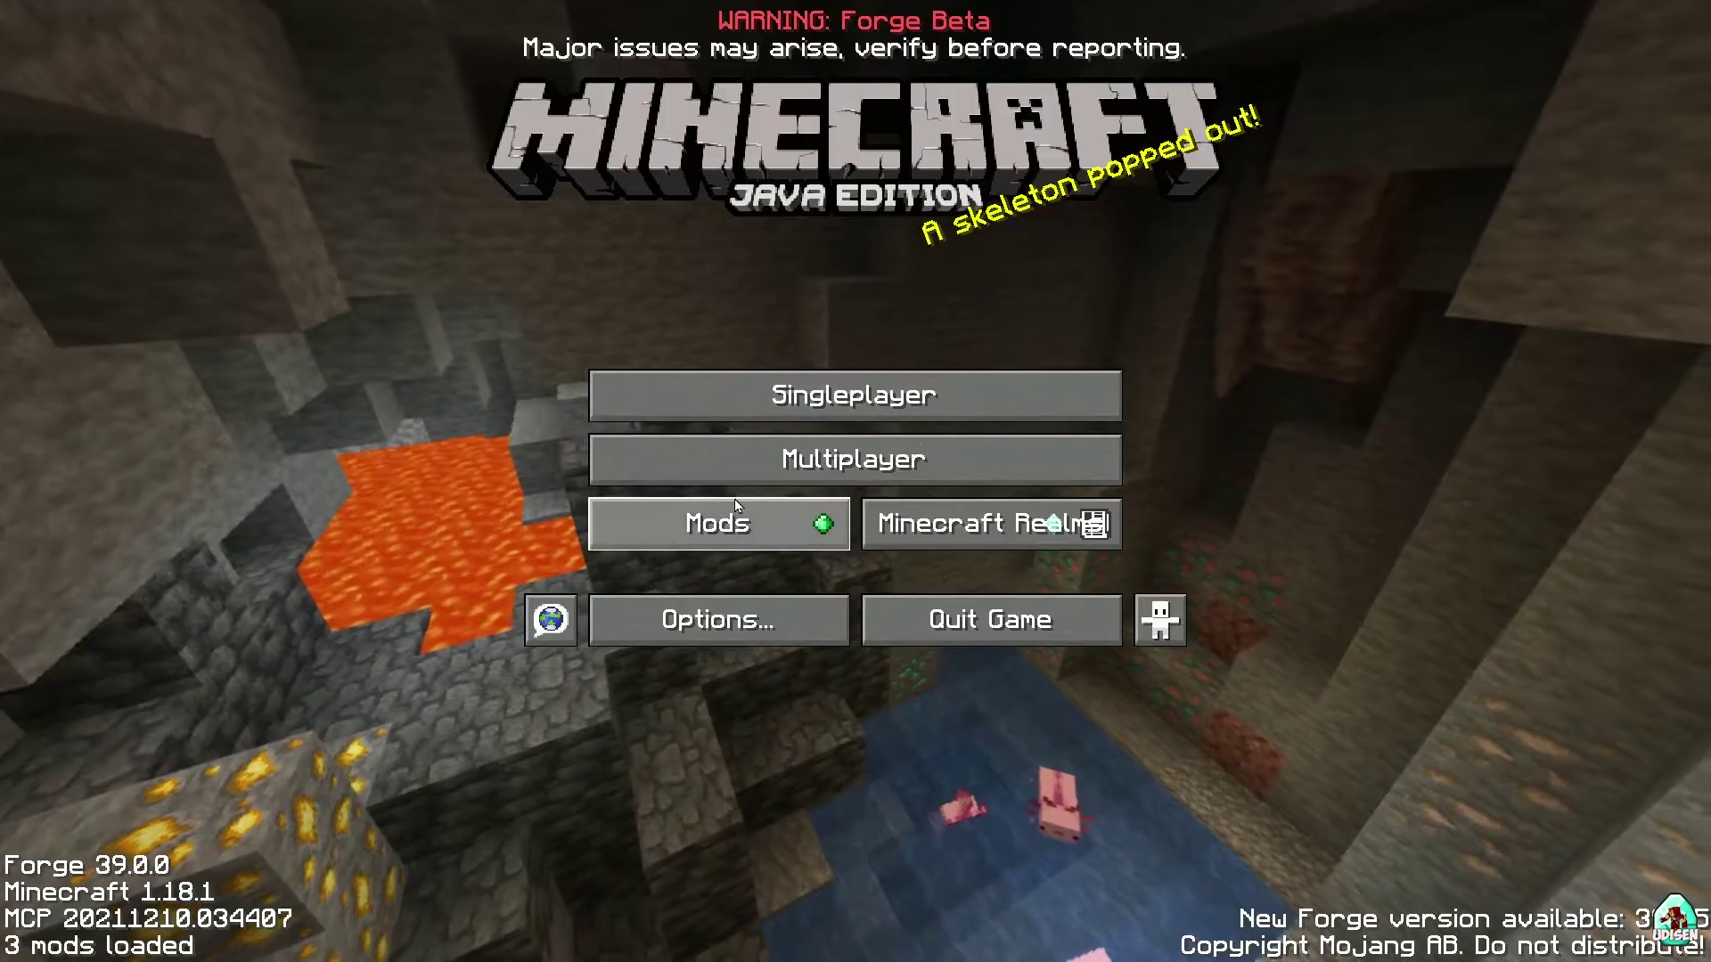
left_click(736, 503)
left_click(239, 263)
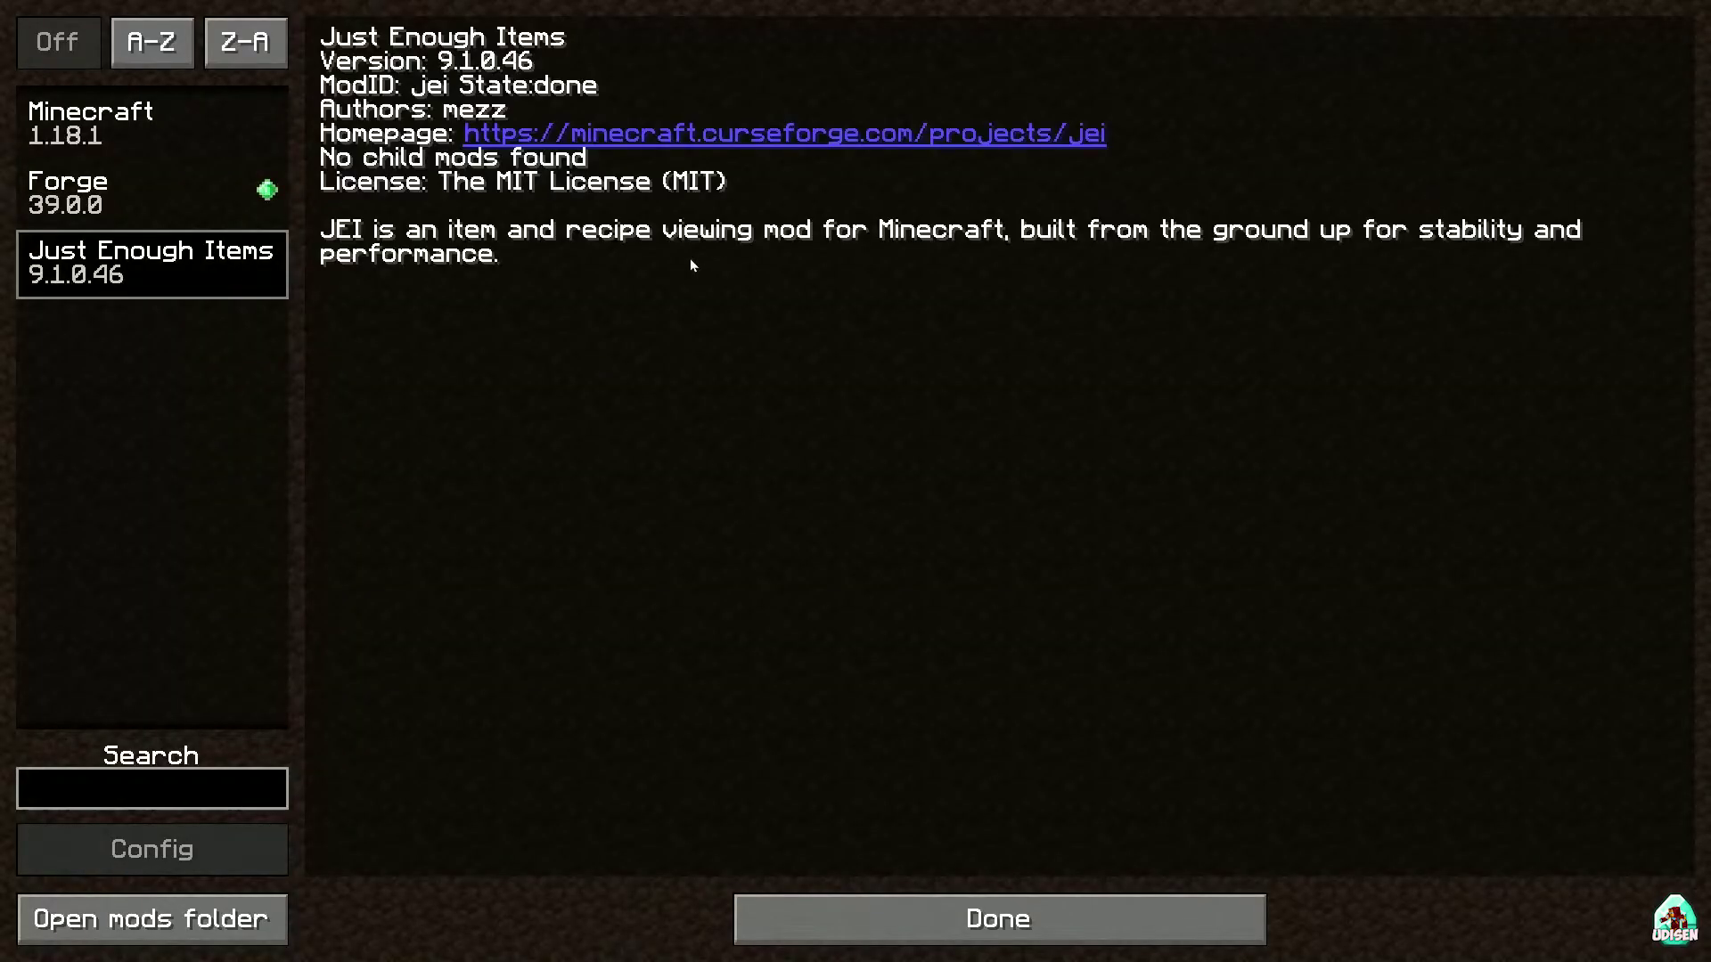
key("Escape")
Load the first singleplayer world and open the creative inventory.
left_click(852, 392)
left_click(714, 206)
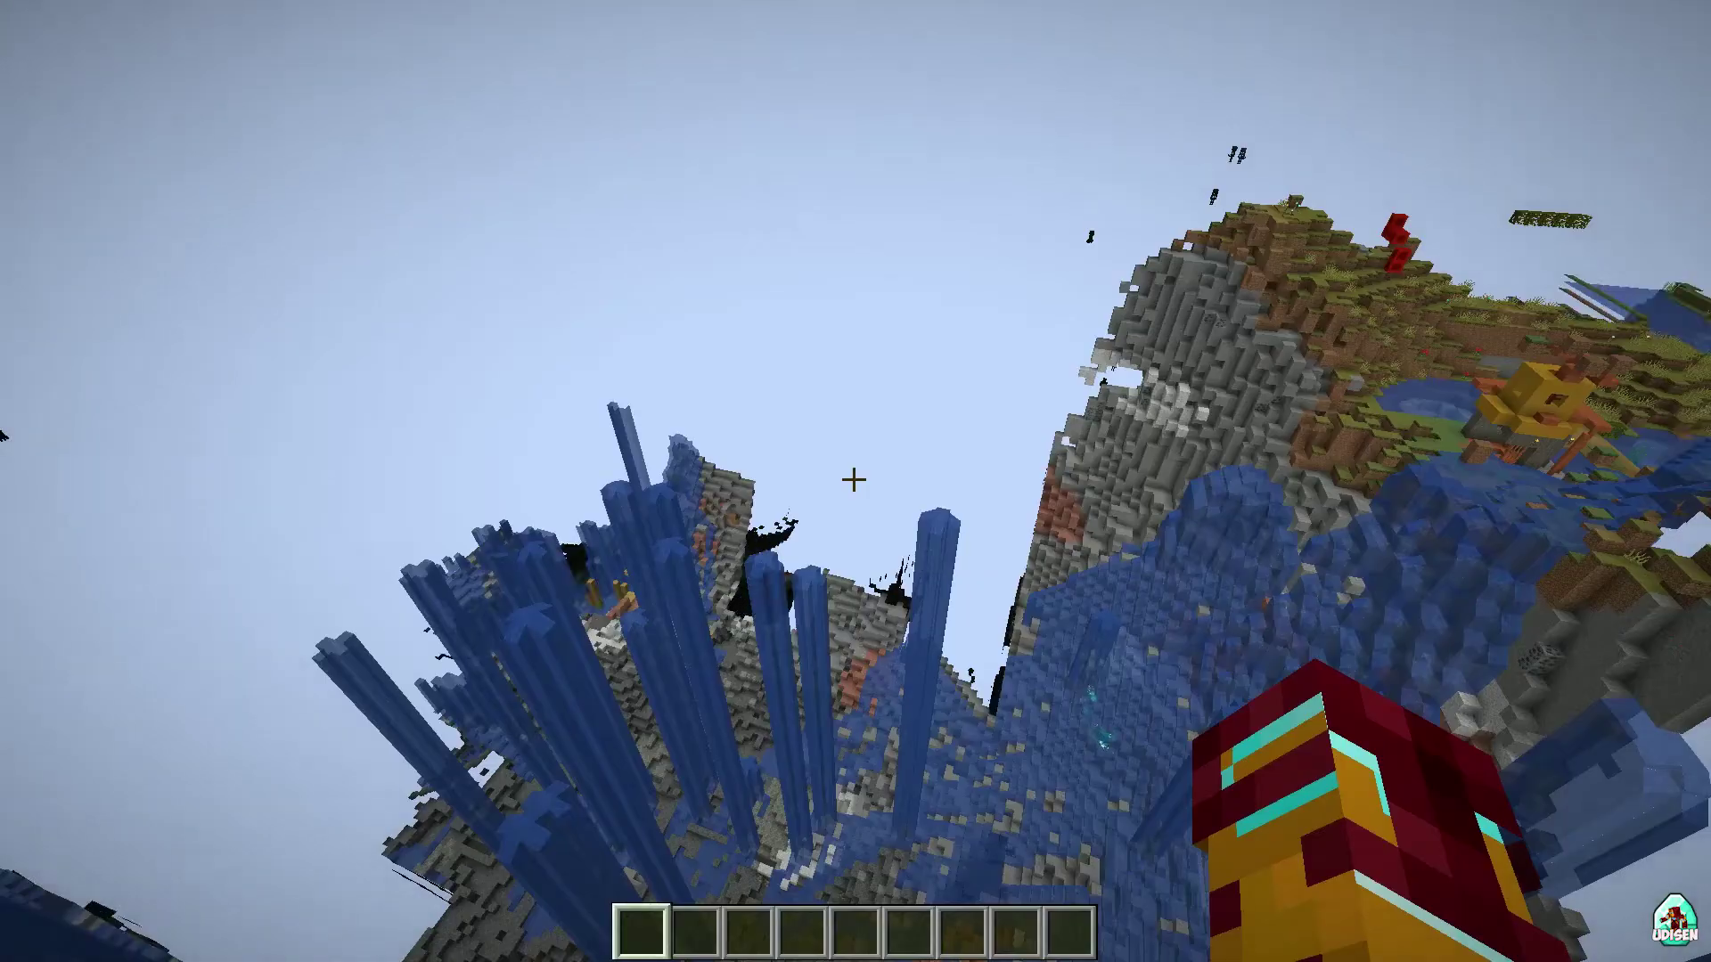
key("e")
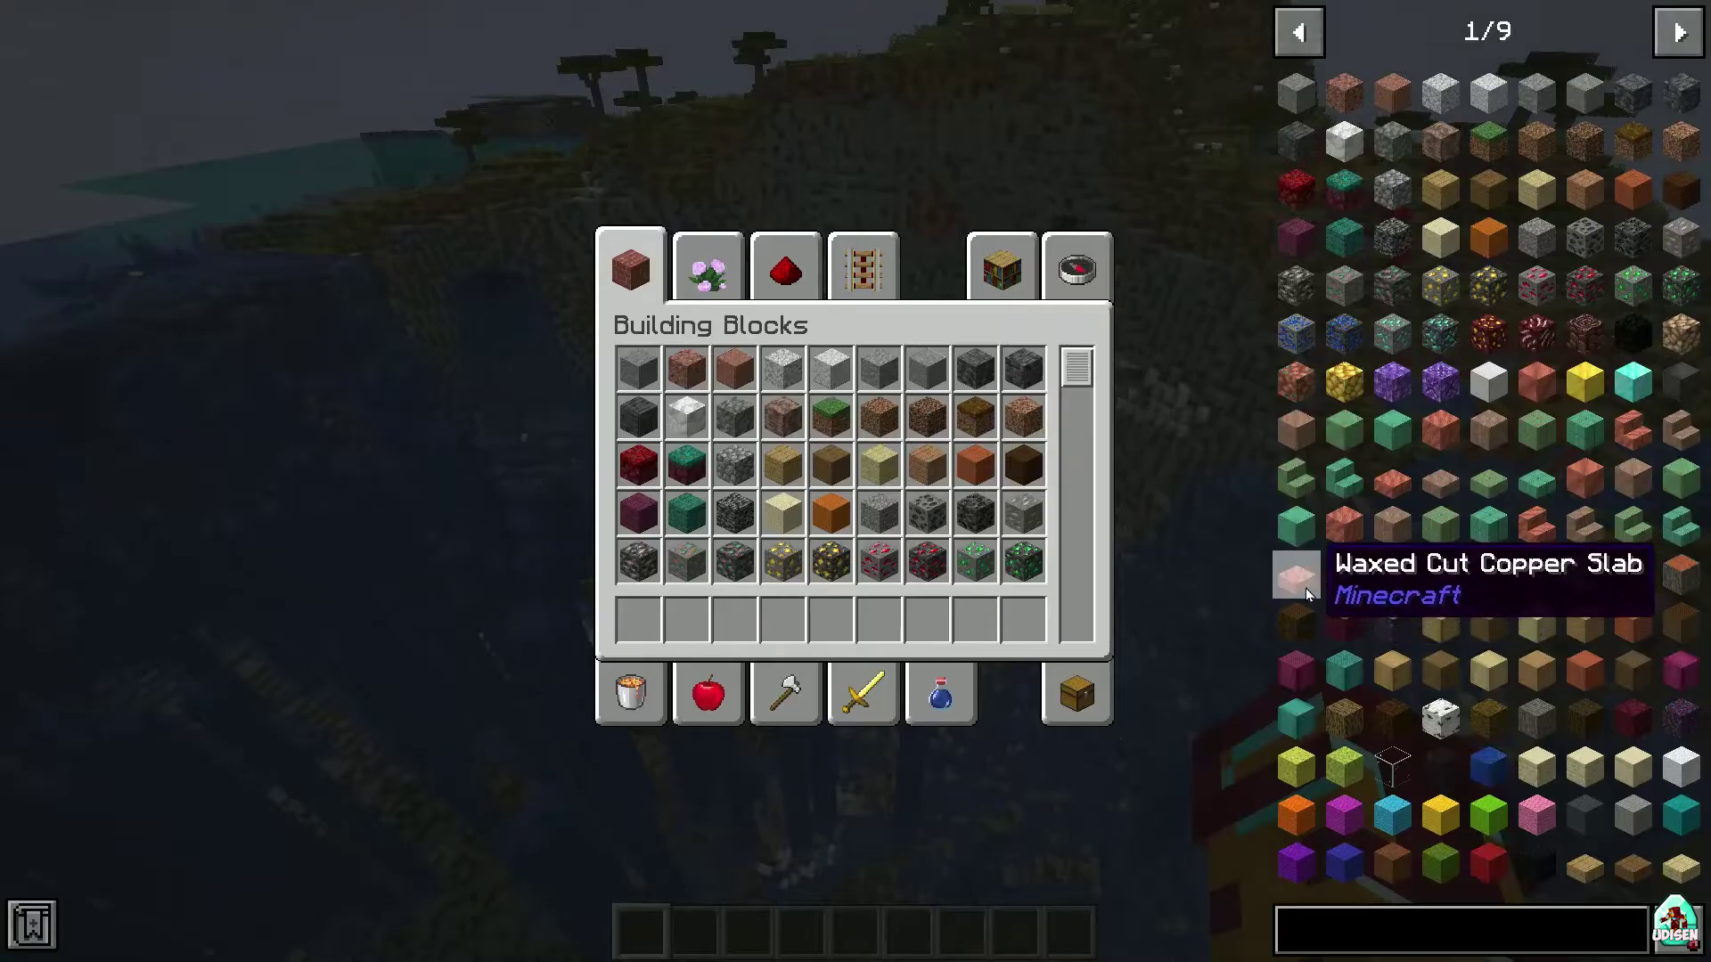
Switch to the player's own inventory page, then hide the JEI item list and show it again.
left_click(1076, 694)
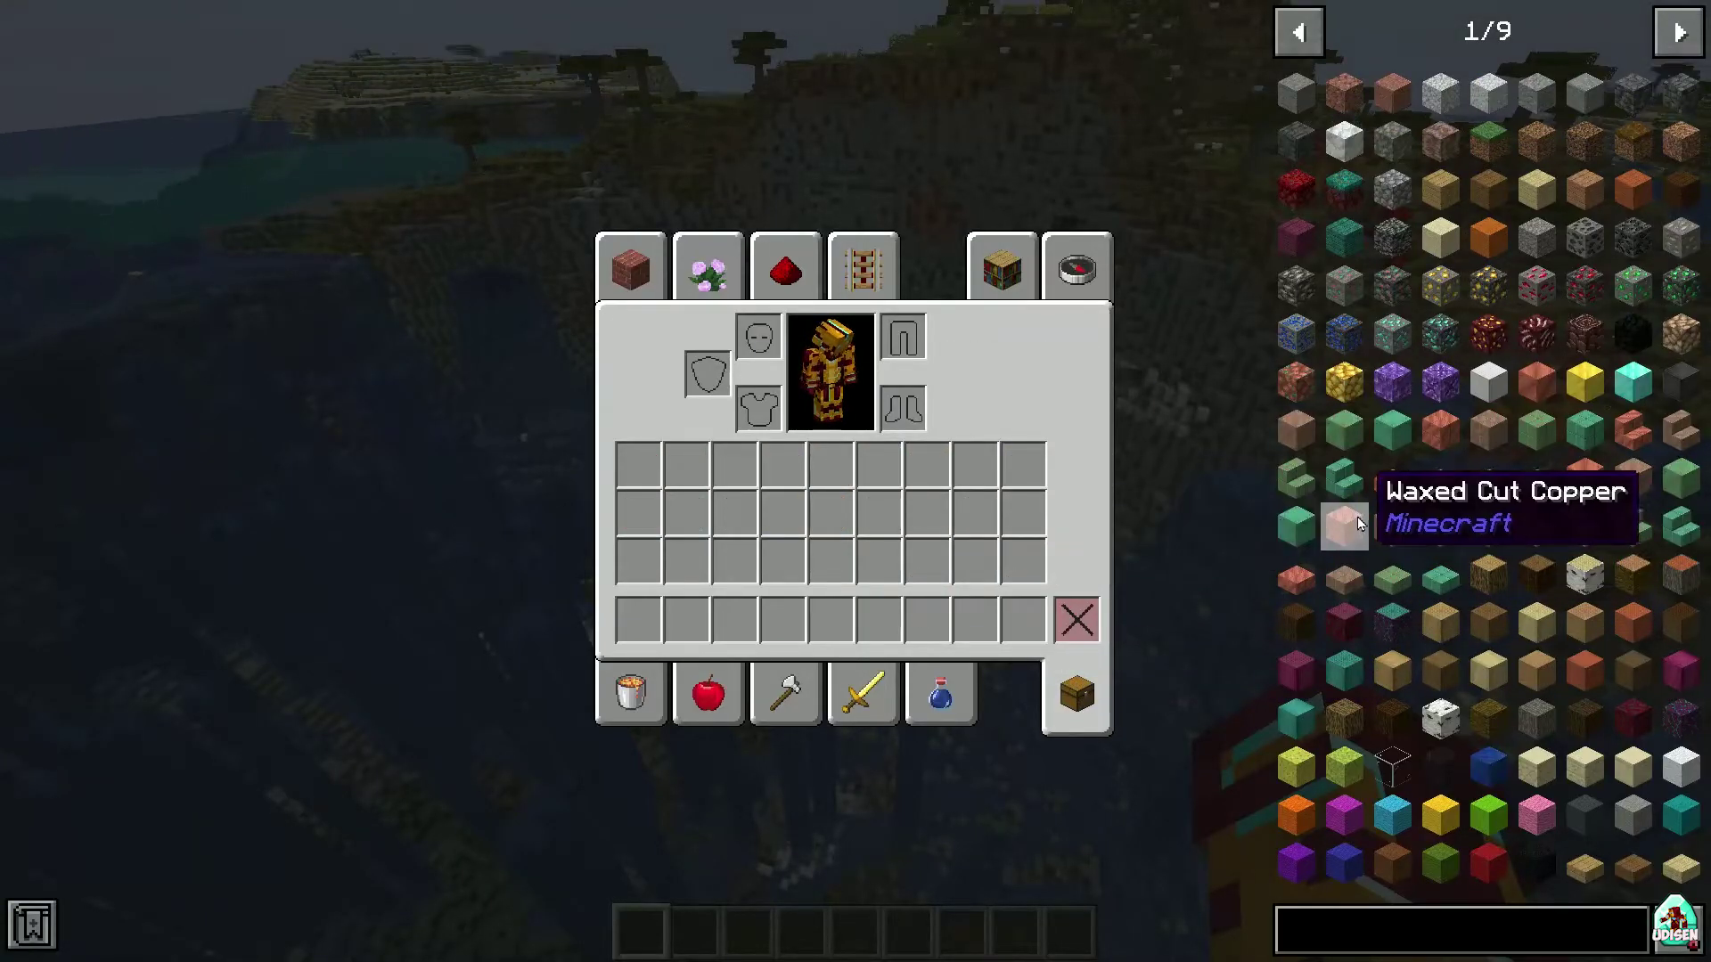
key("ctrl+o")
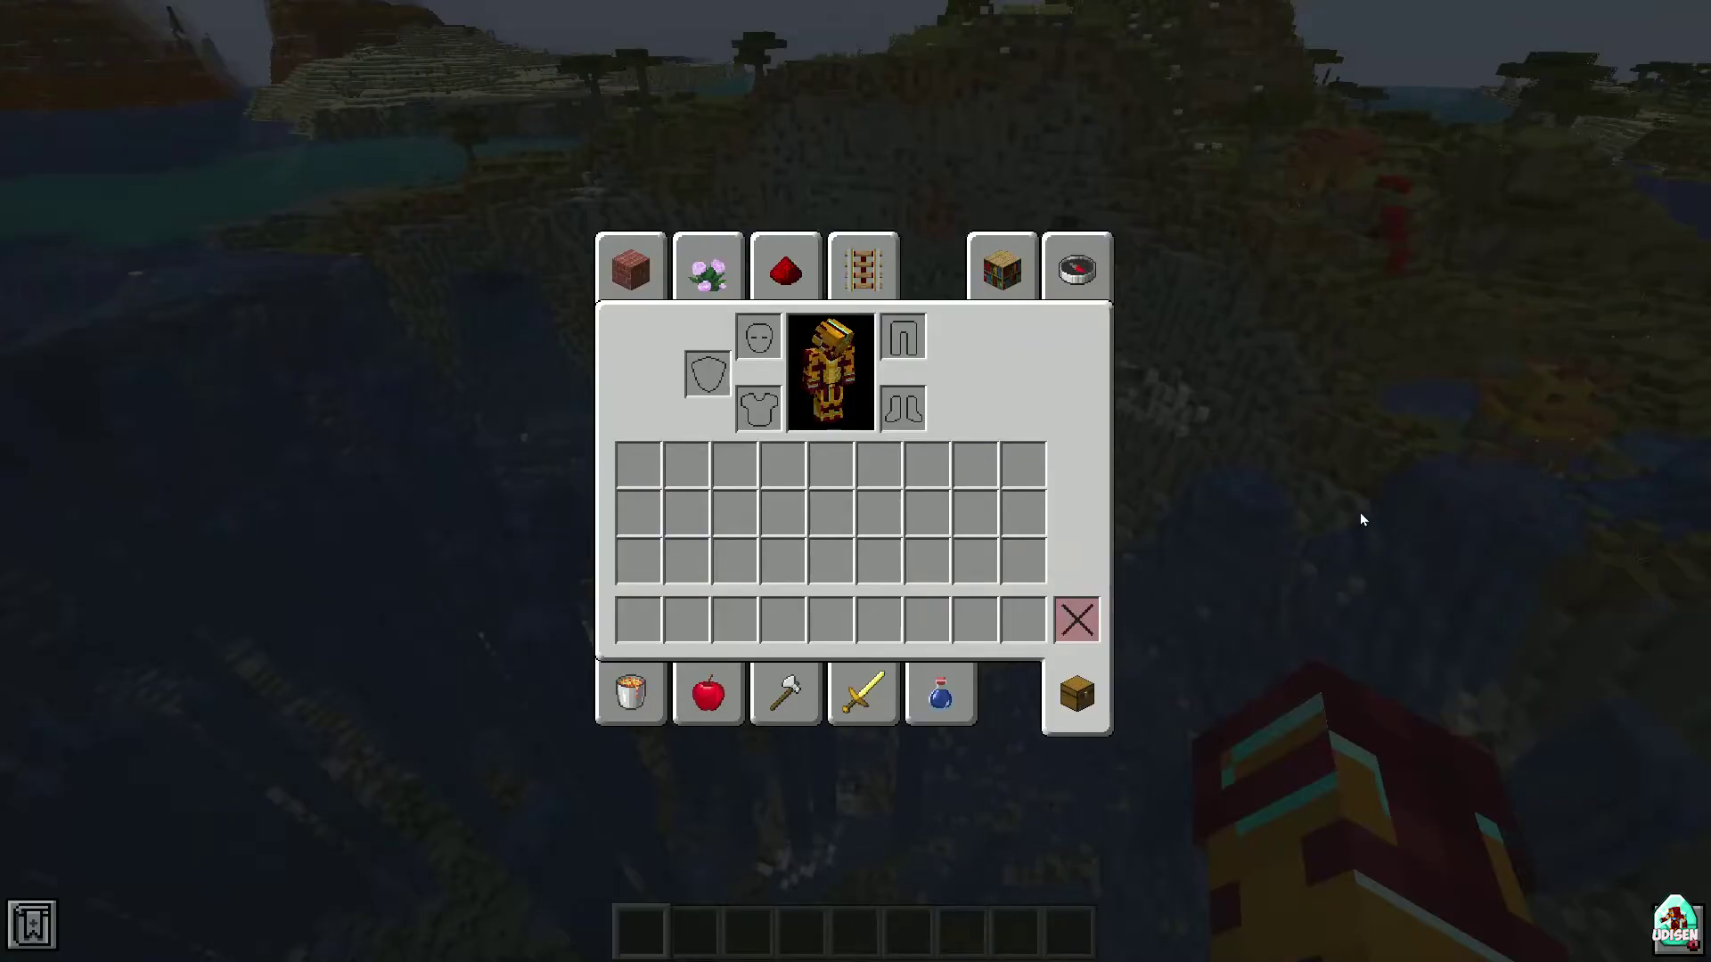
key("ctrl+o")
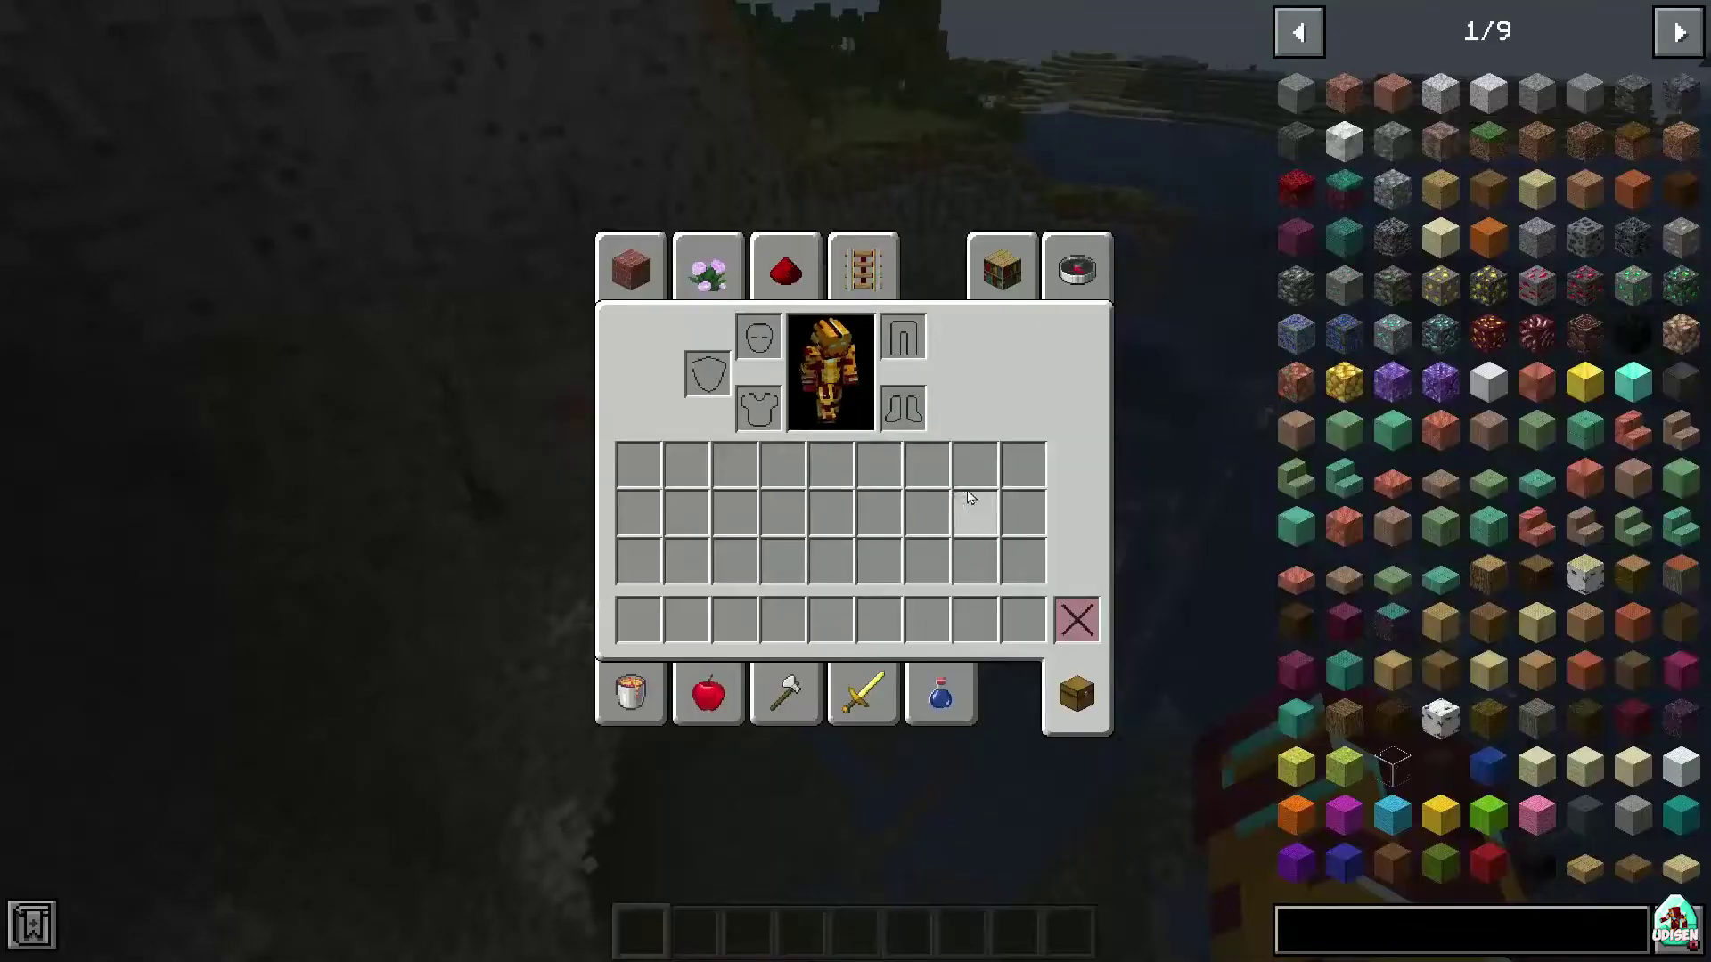
Take a dispenser from the Redstone category and place it in the middle row of the player's inventory.
left_click(764, 272)
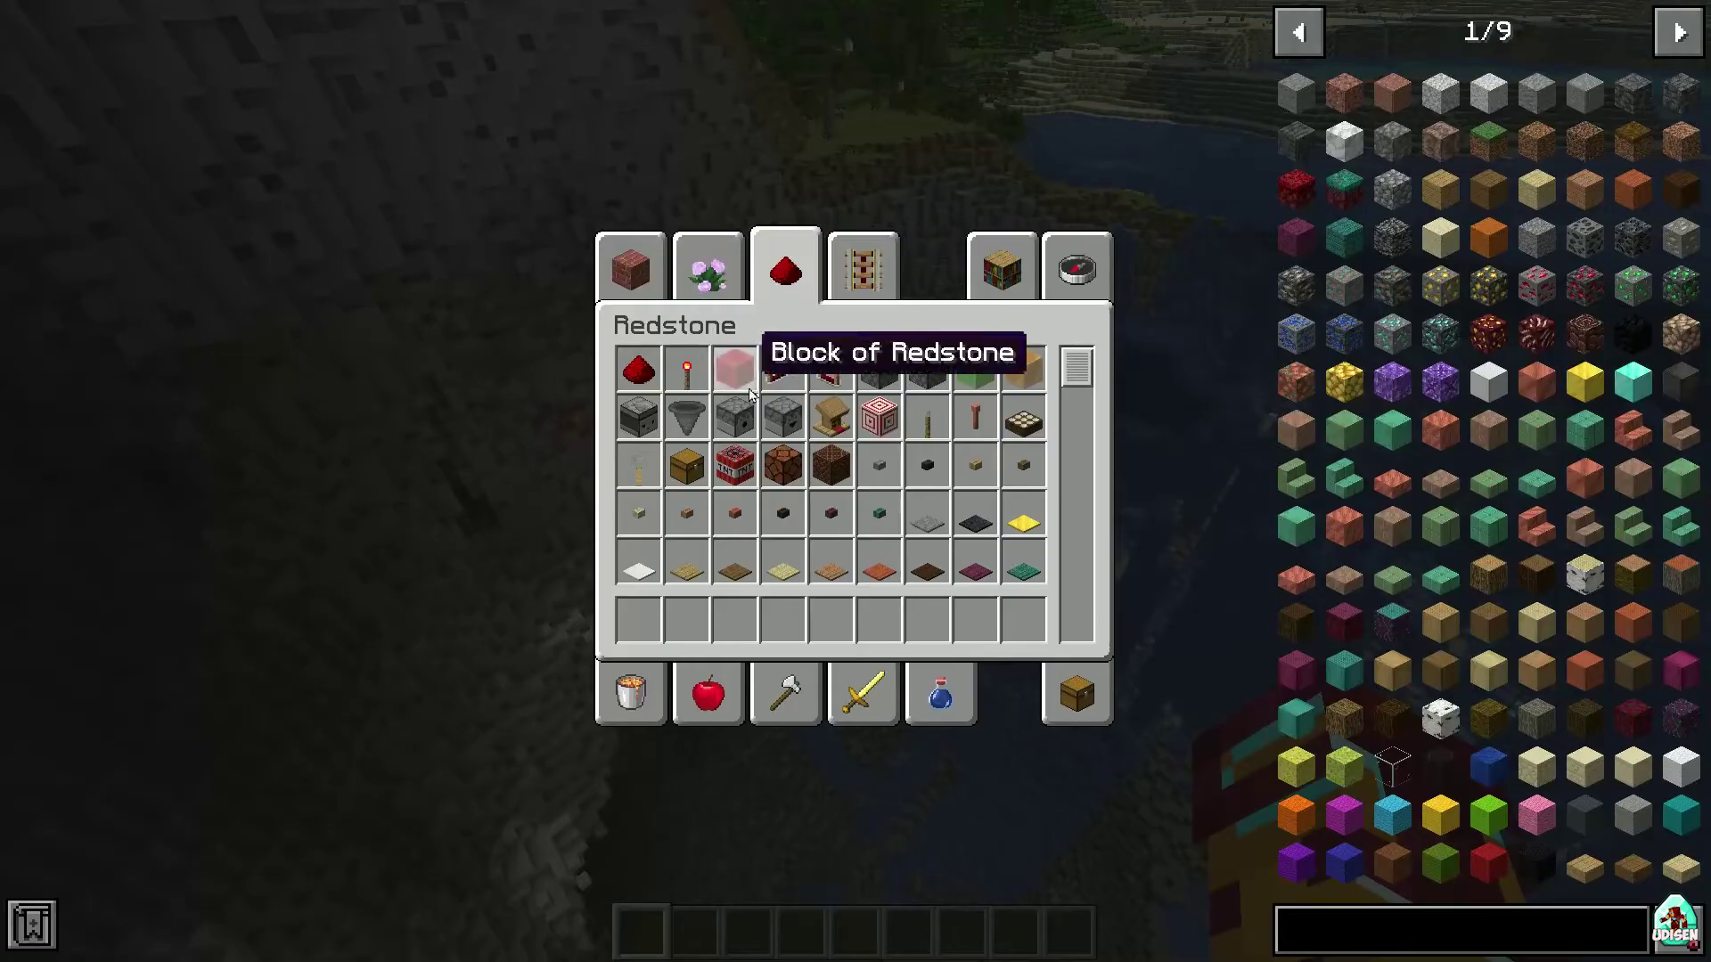
left_click(735, 415)
left_click(1077, 694)
left_click(783, 621)
left_click(783, 512)
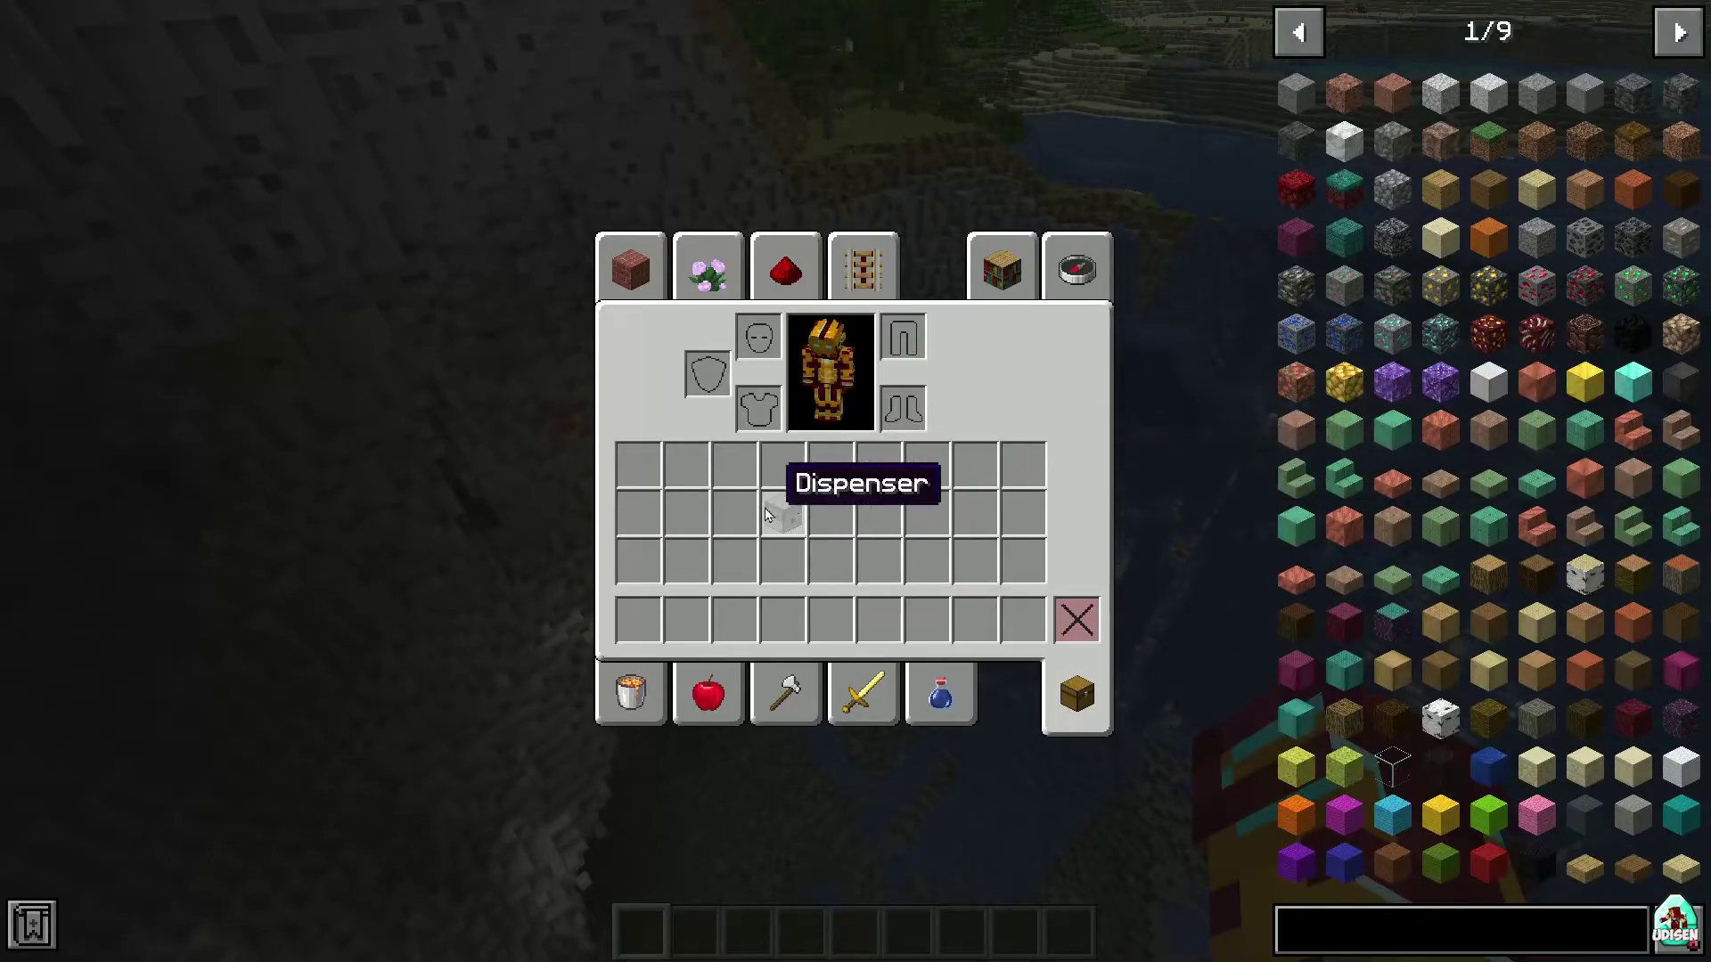
Advance the JEI item list to page 4.
left_click(1697, 29)
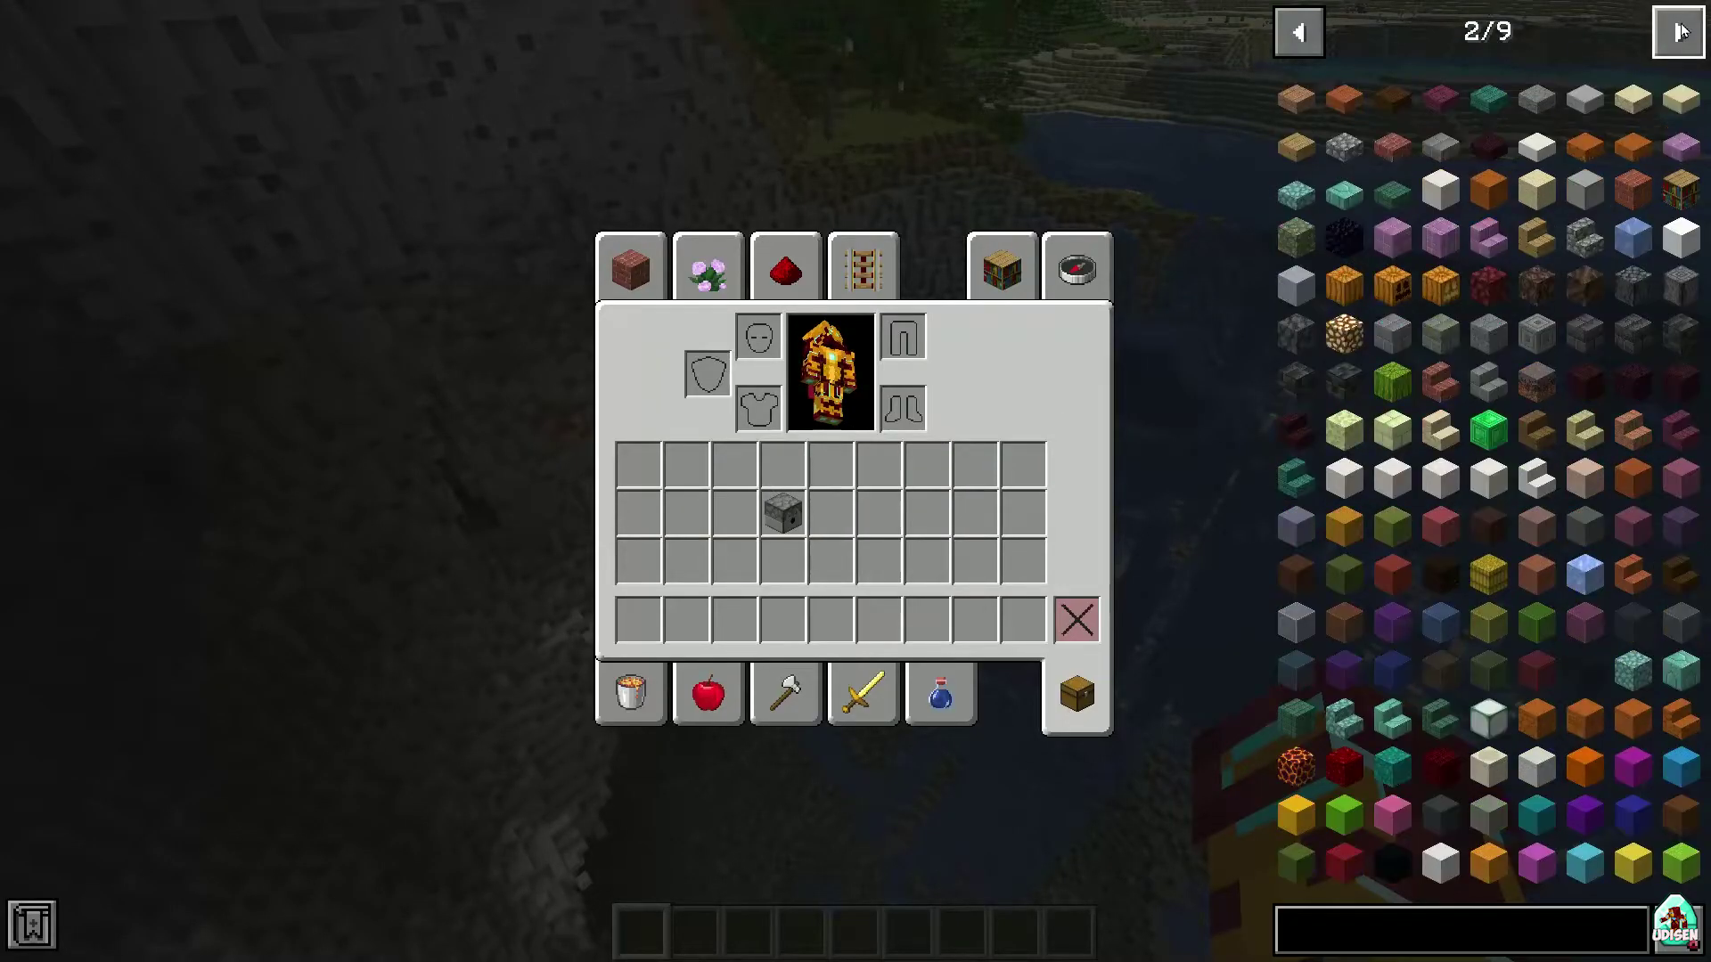
left_click(1697, 29)
left_click(1698, 29)
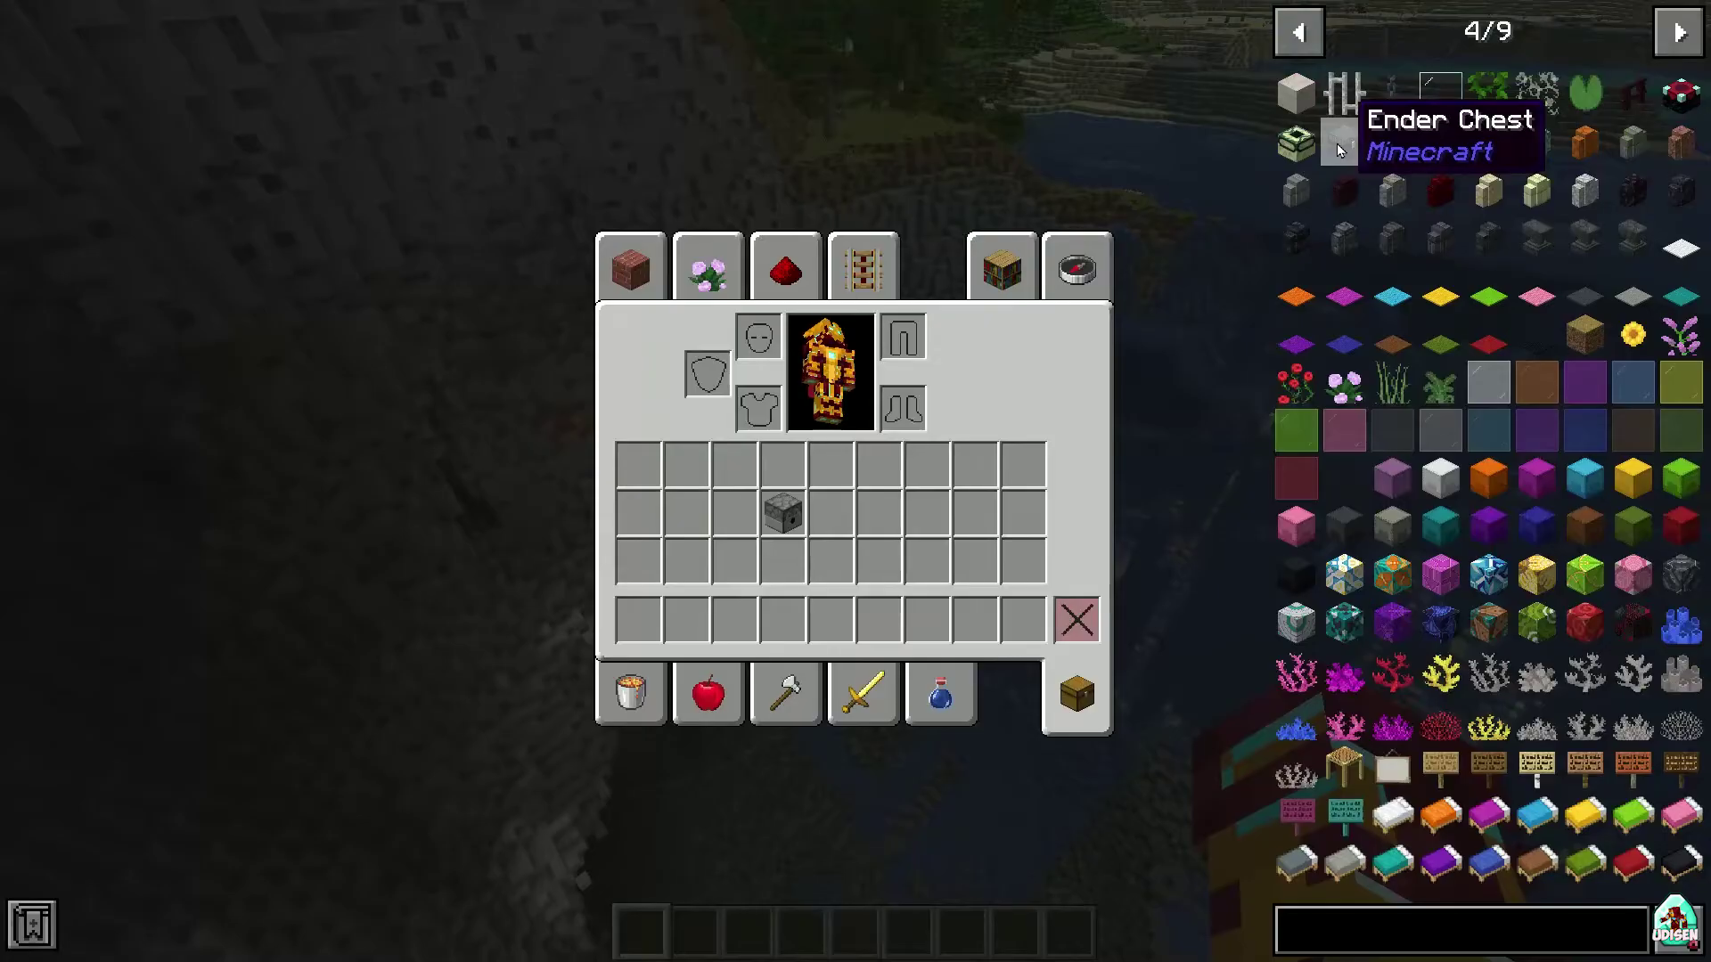
View the JEI crafting recipes for the dispenser, the crafting table and iron bars, and return to the inventory.
key("r")
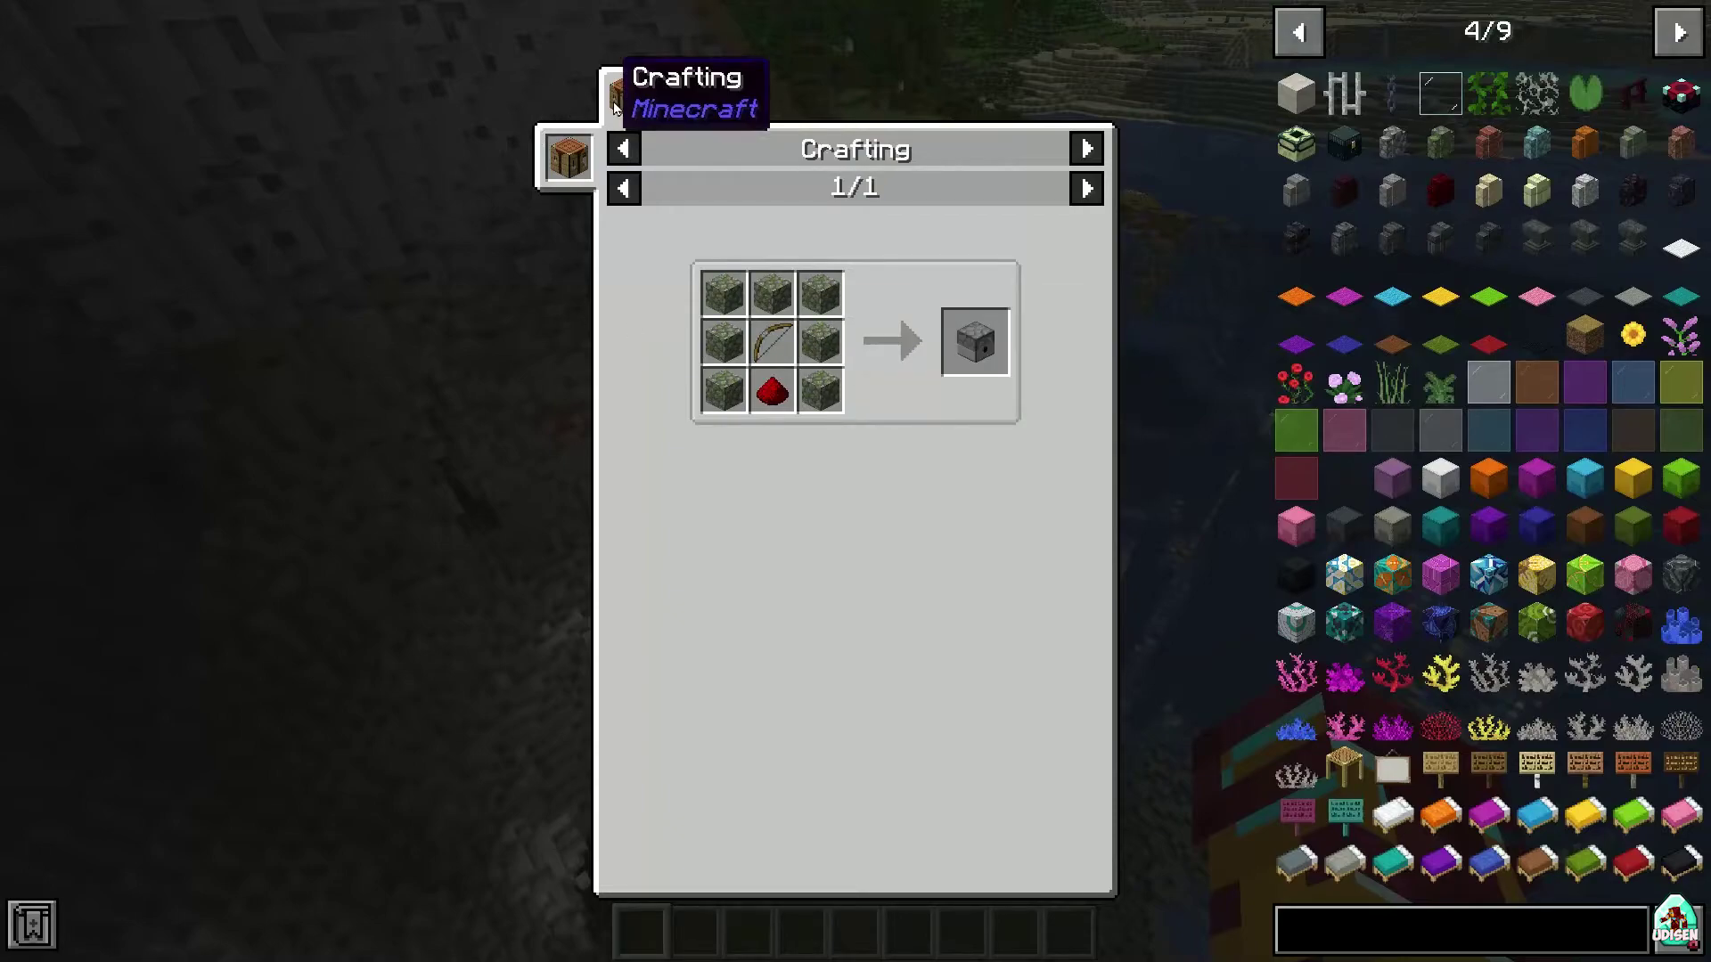
left_click(564, 161)
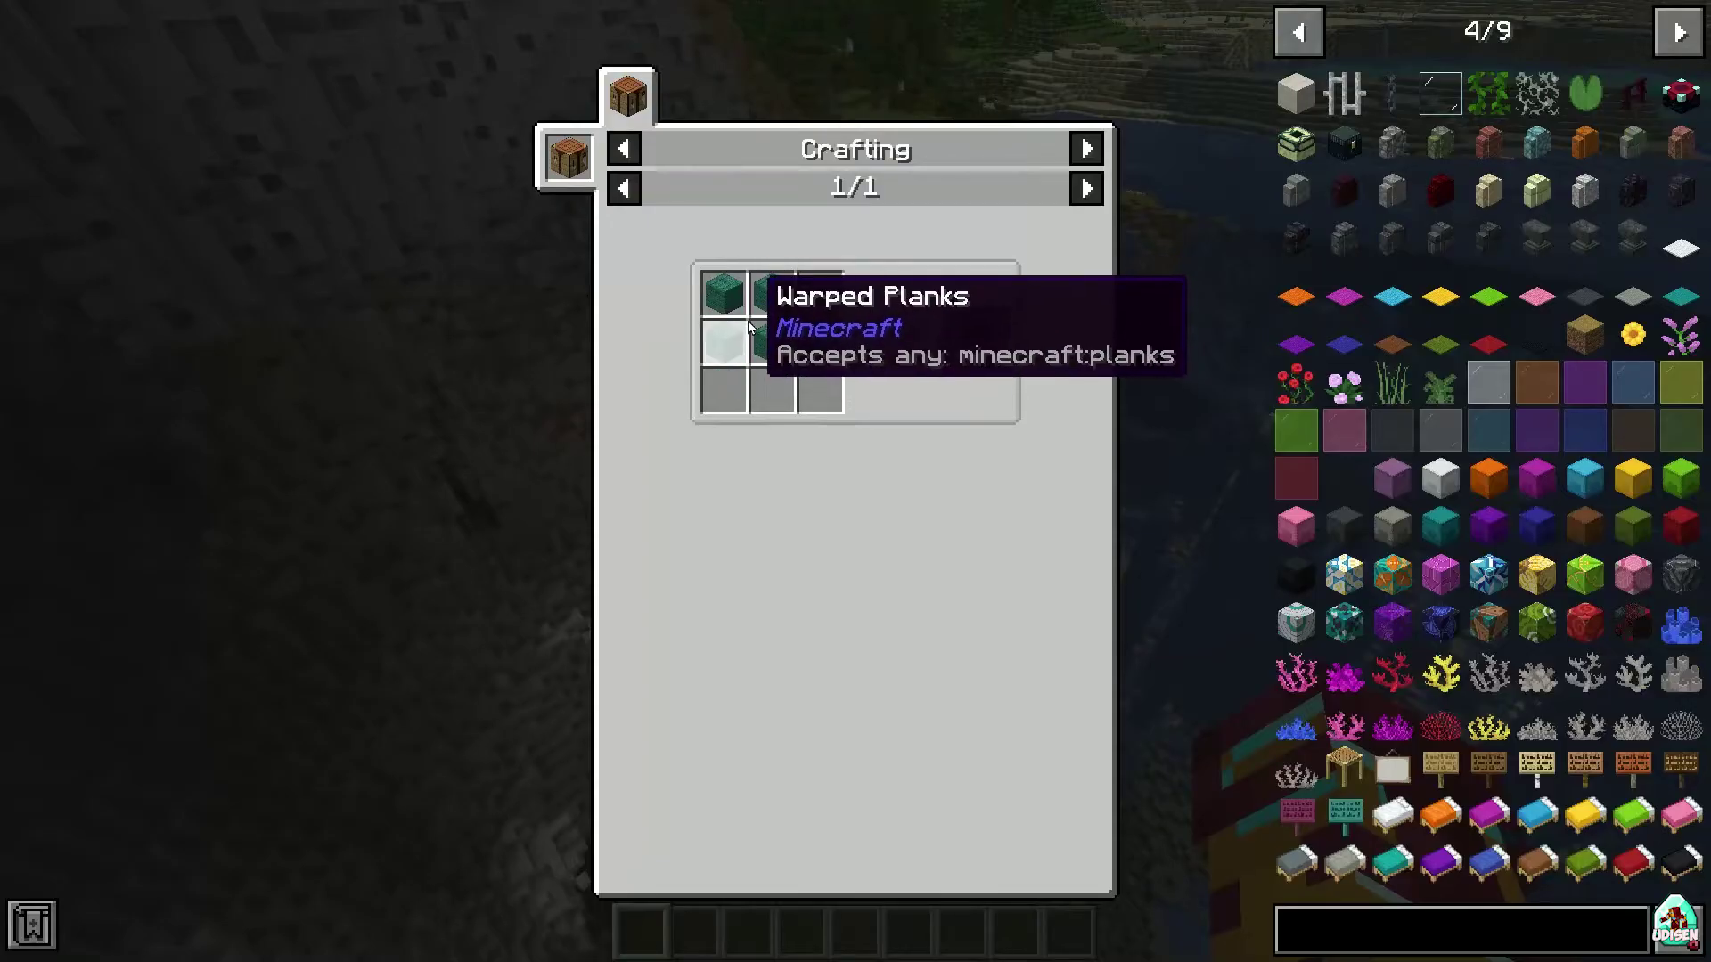
key("Escape")
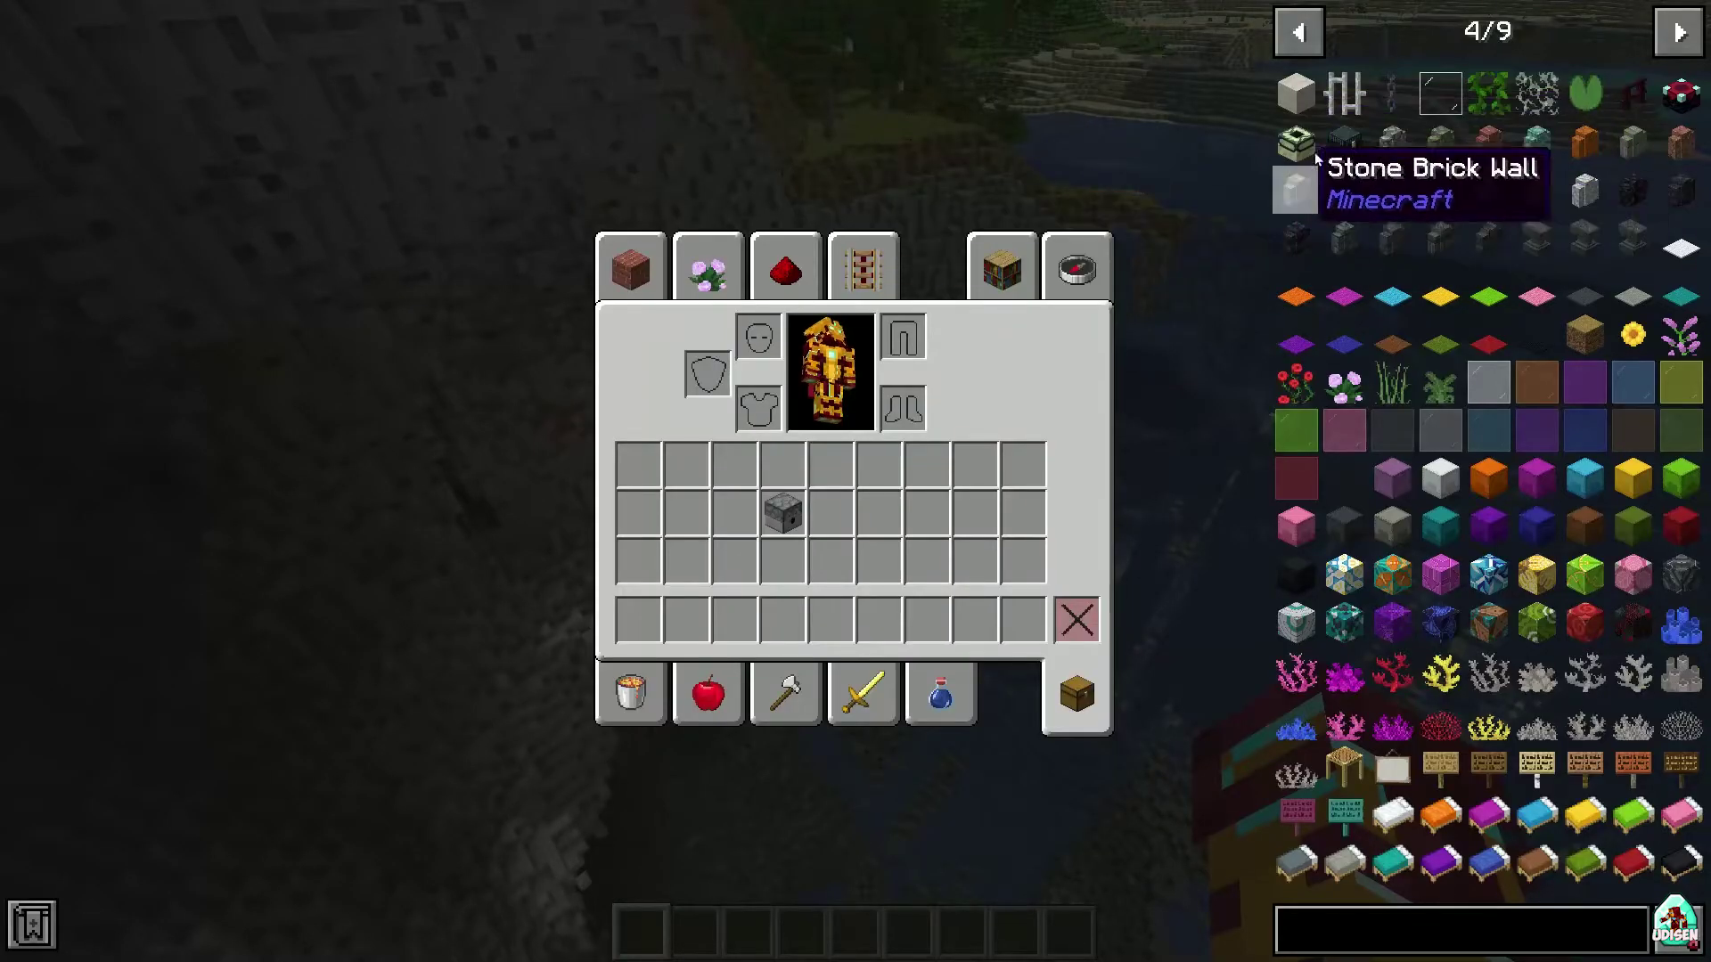
left_click(1339, 99)
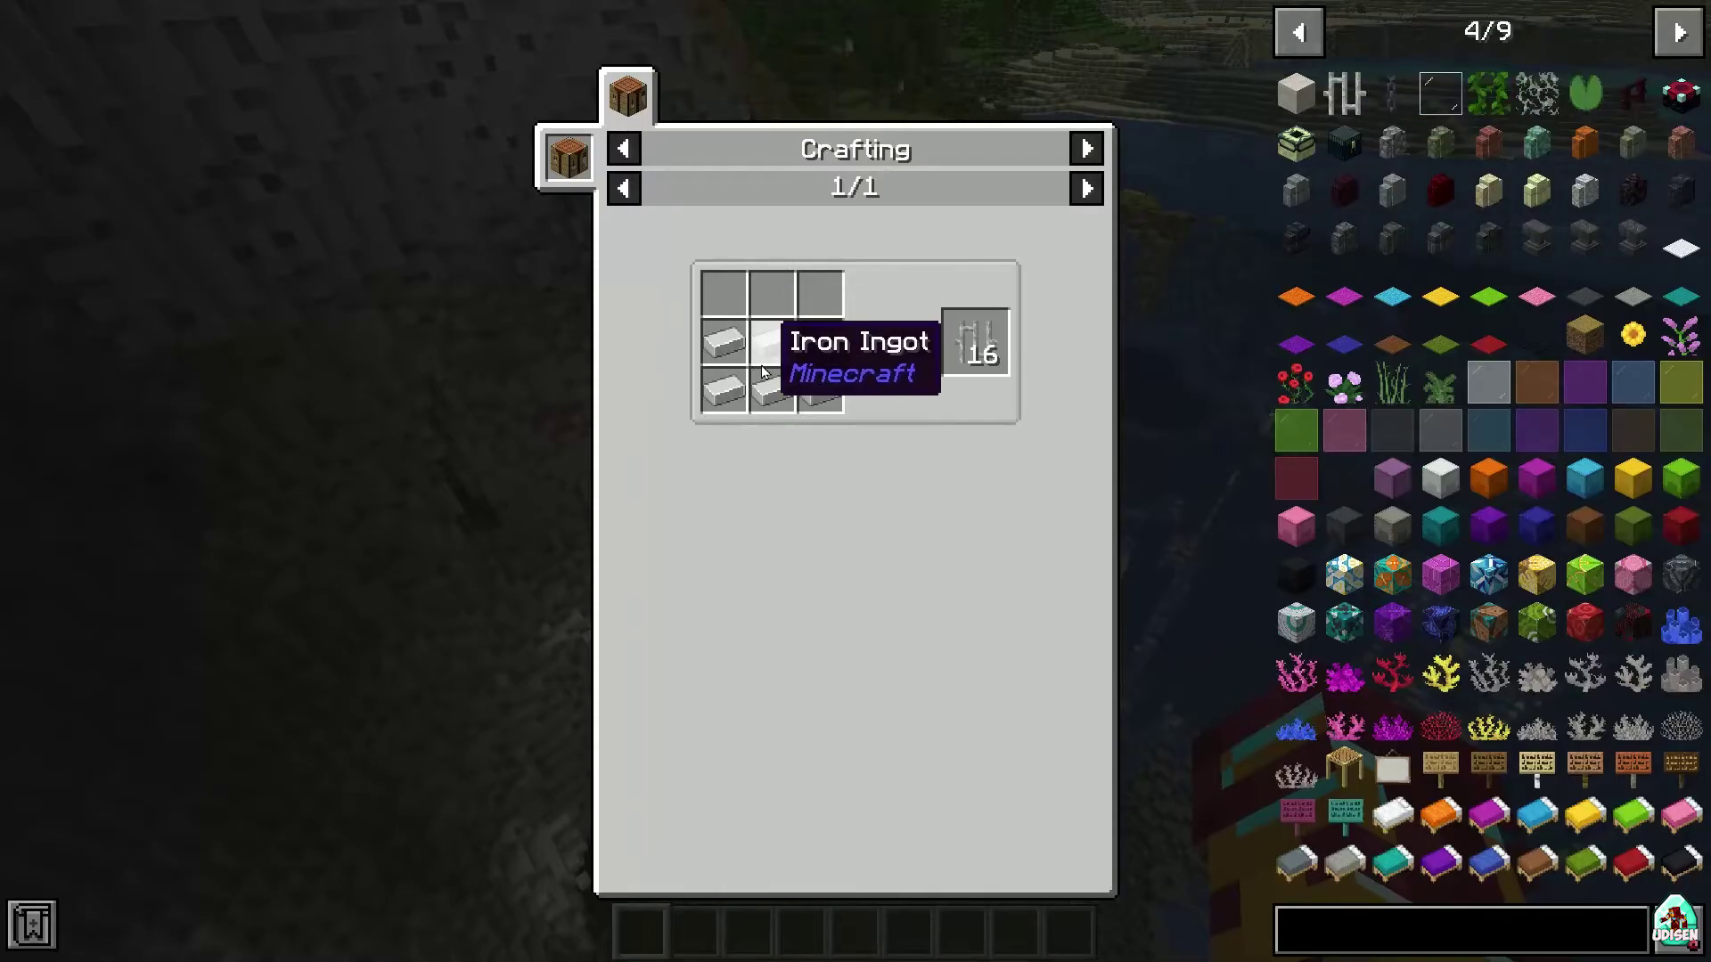
key("Escape")
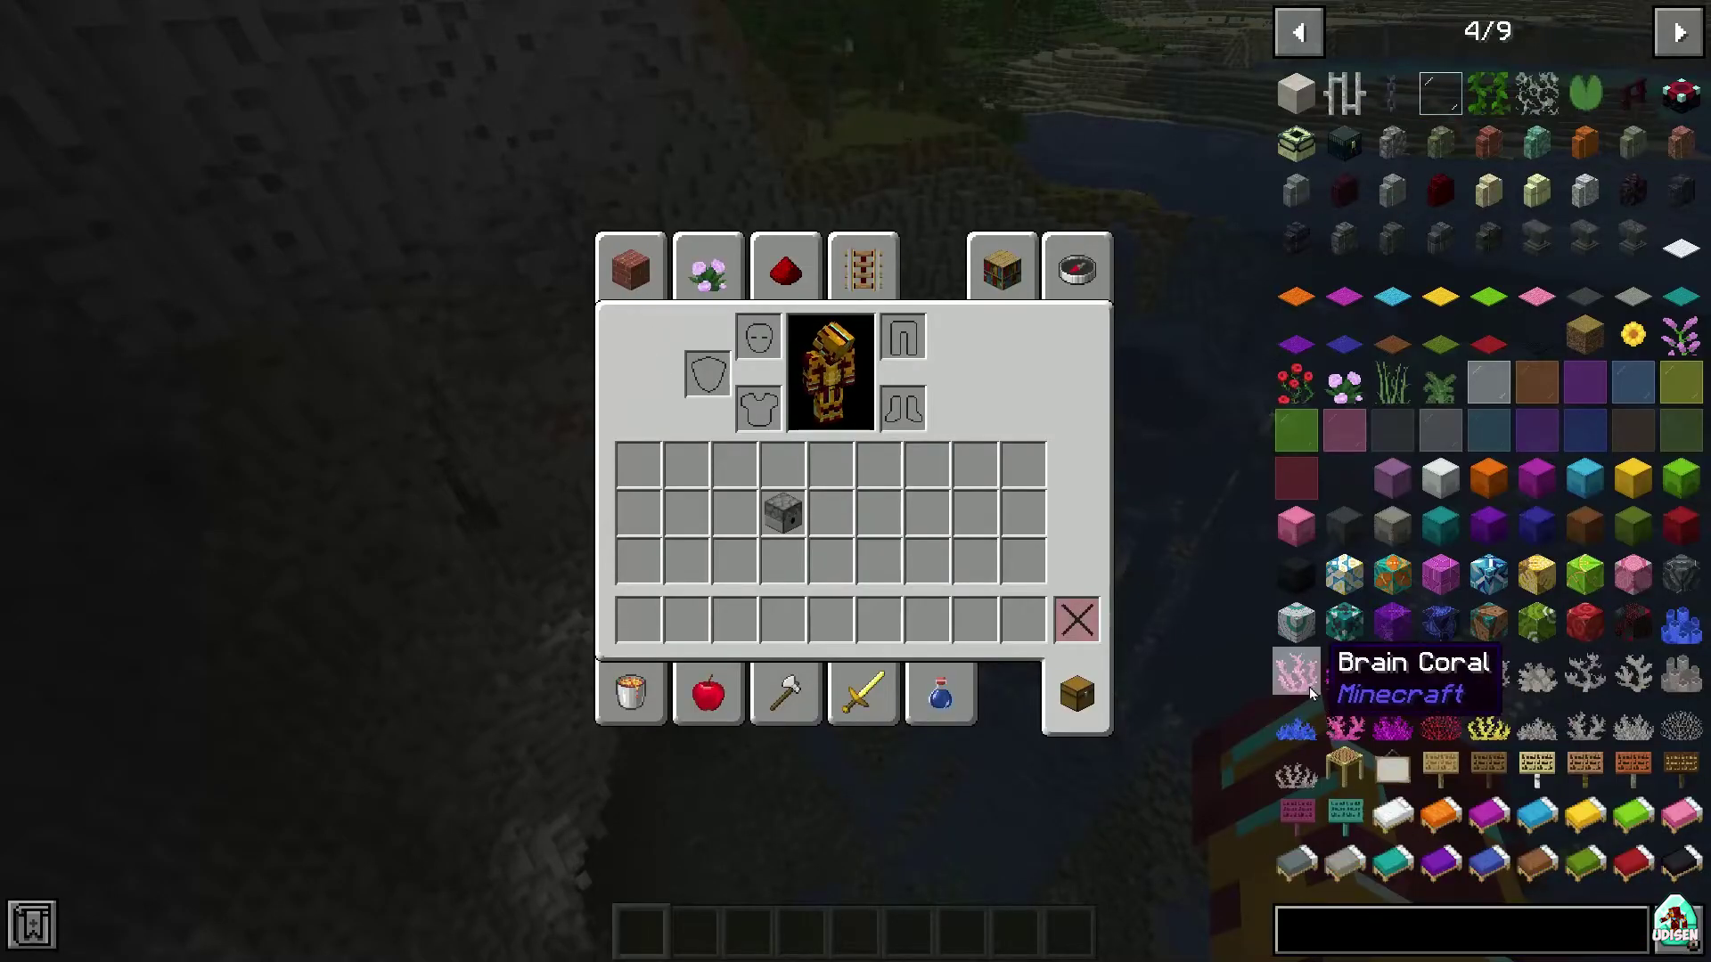
Close the inventory and switch the player's game mode to survival with the /gamemode command.
key("e")
key("shift")
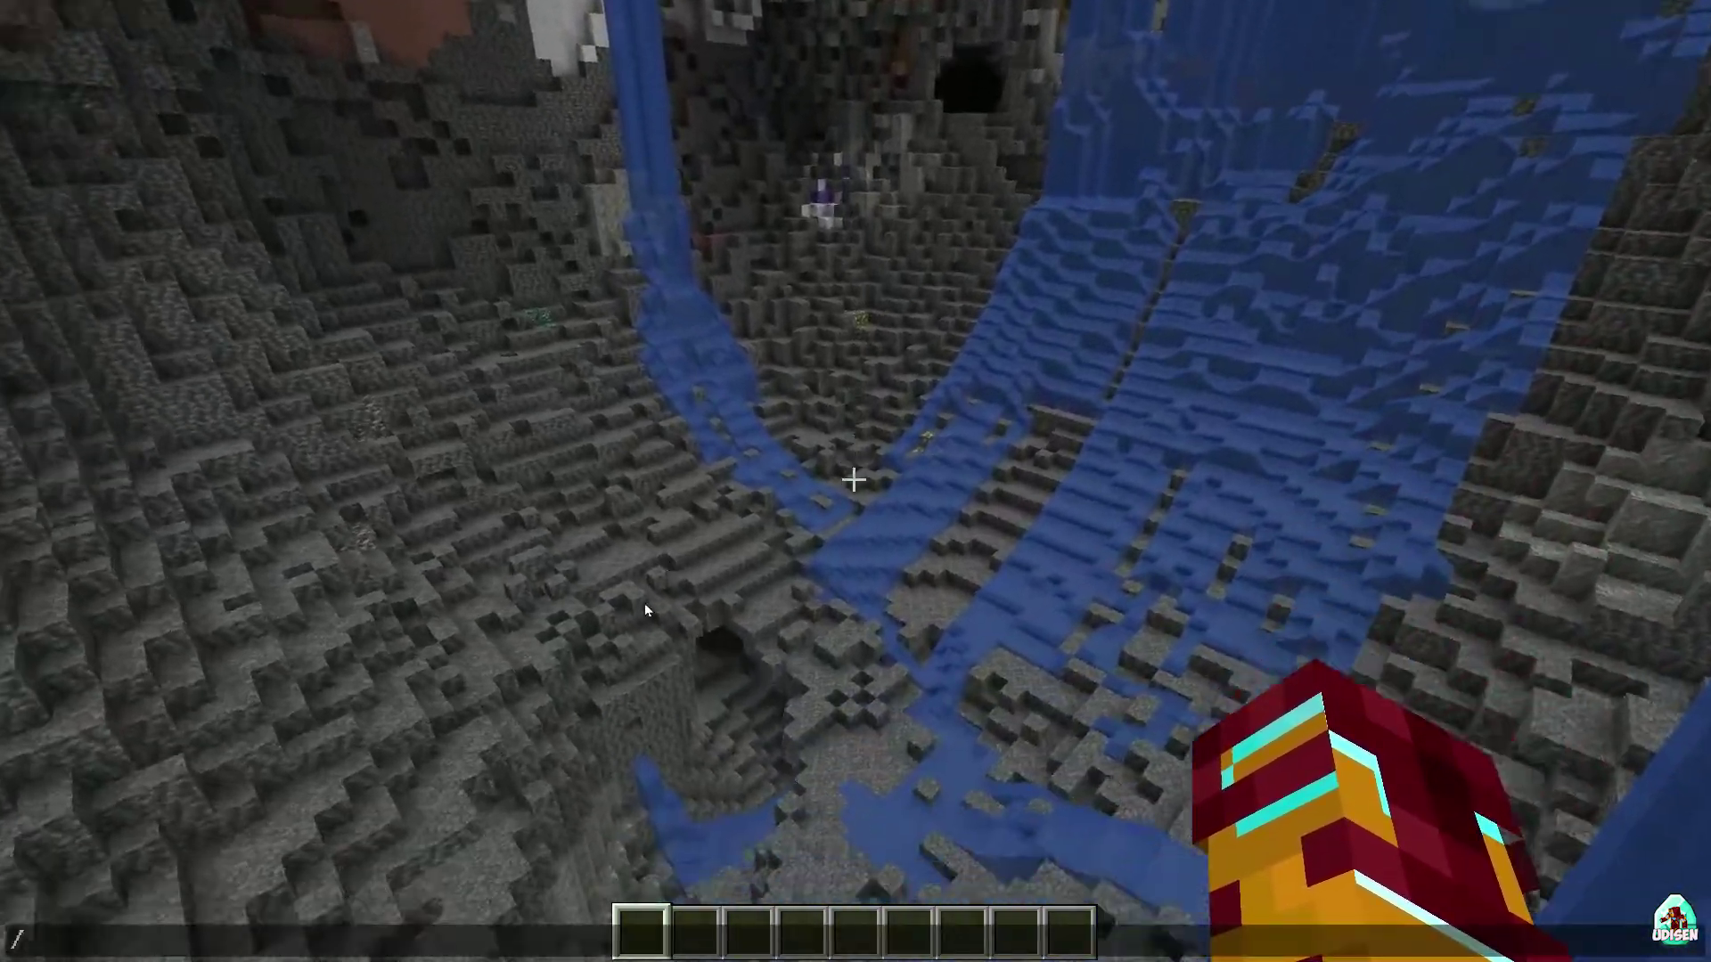
key("slash")
type("пф")
key("BackSpace")
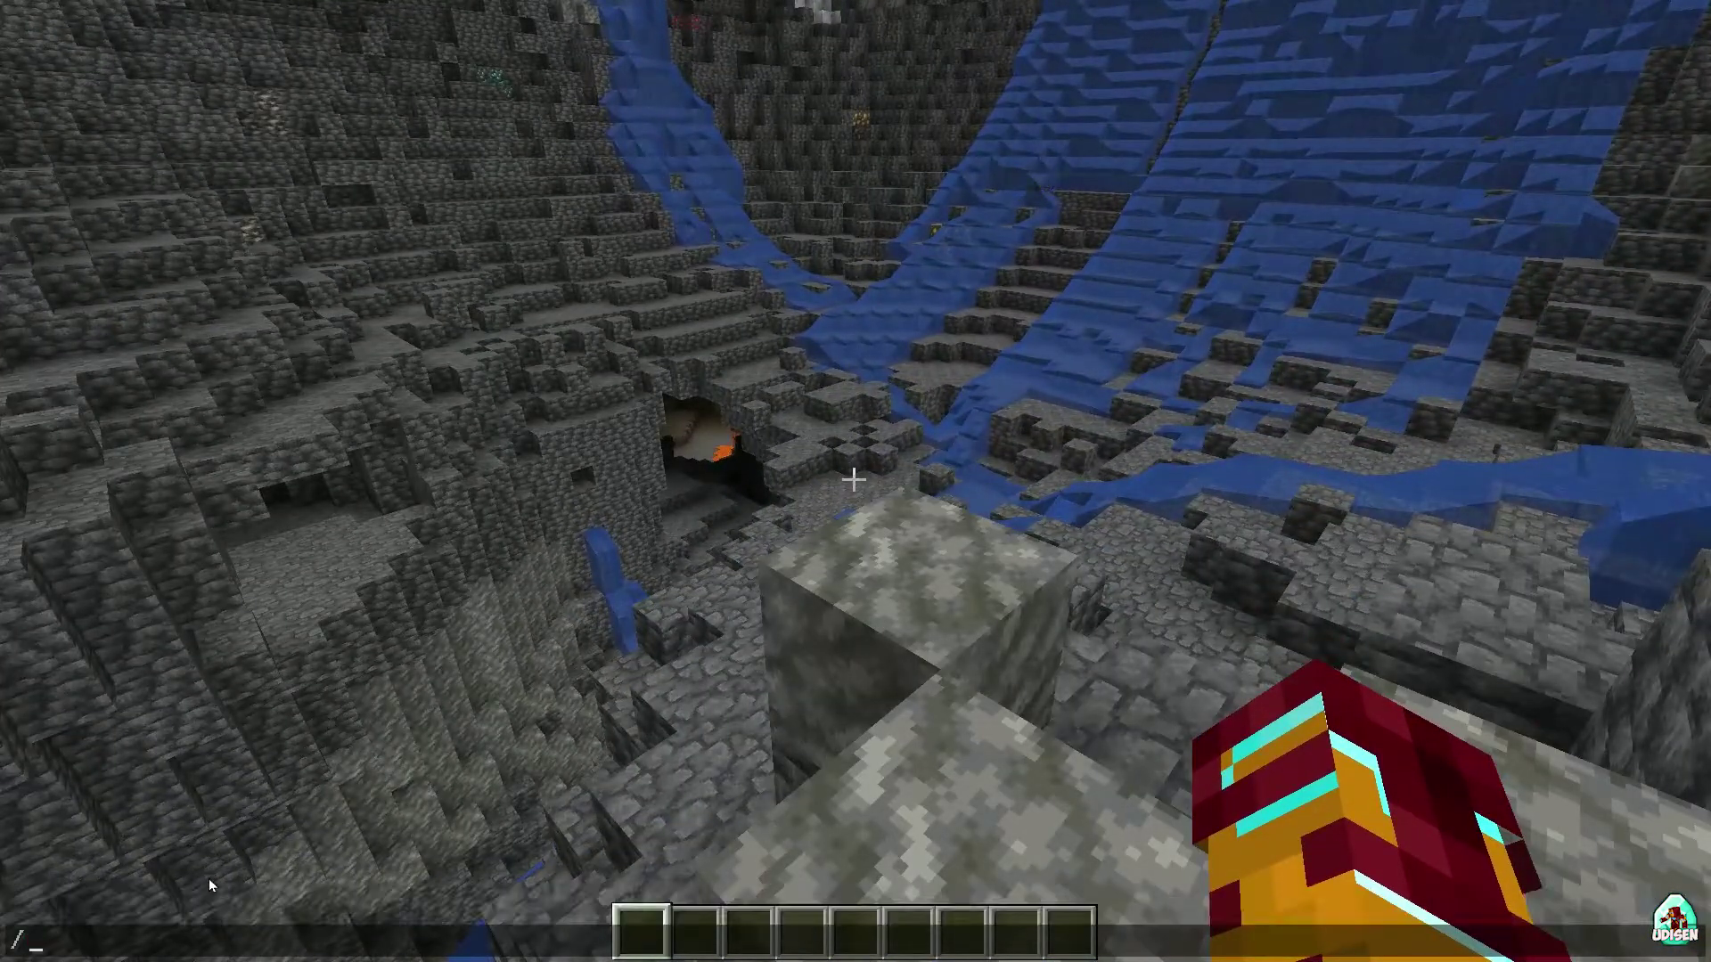
type("fill")
key("Up")
key("BackSpace")
type("gamemode")
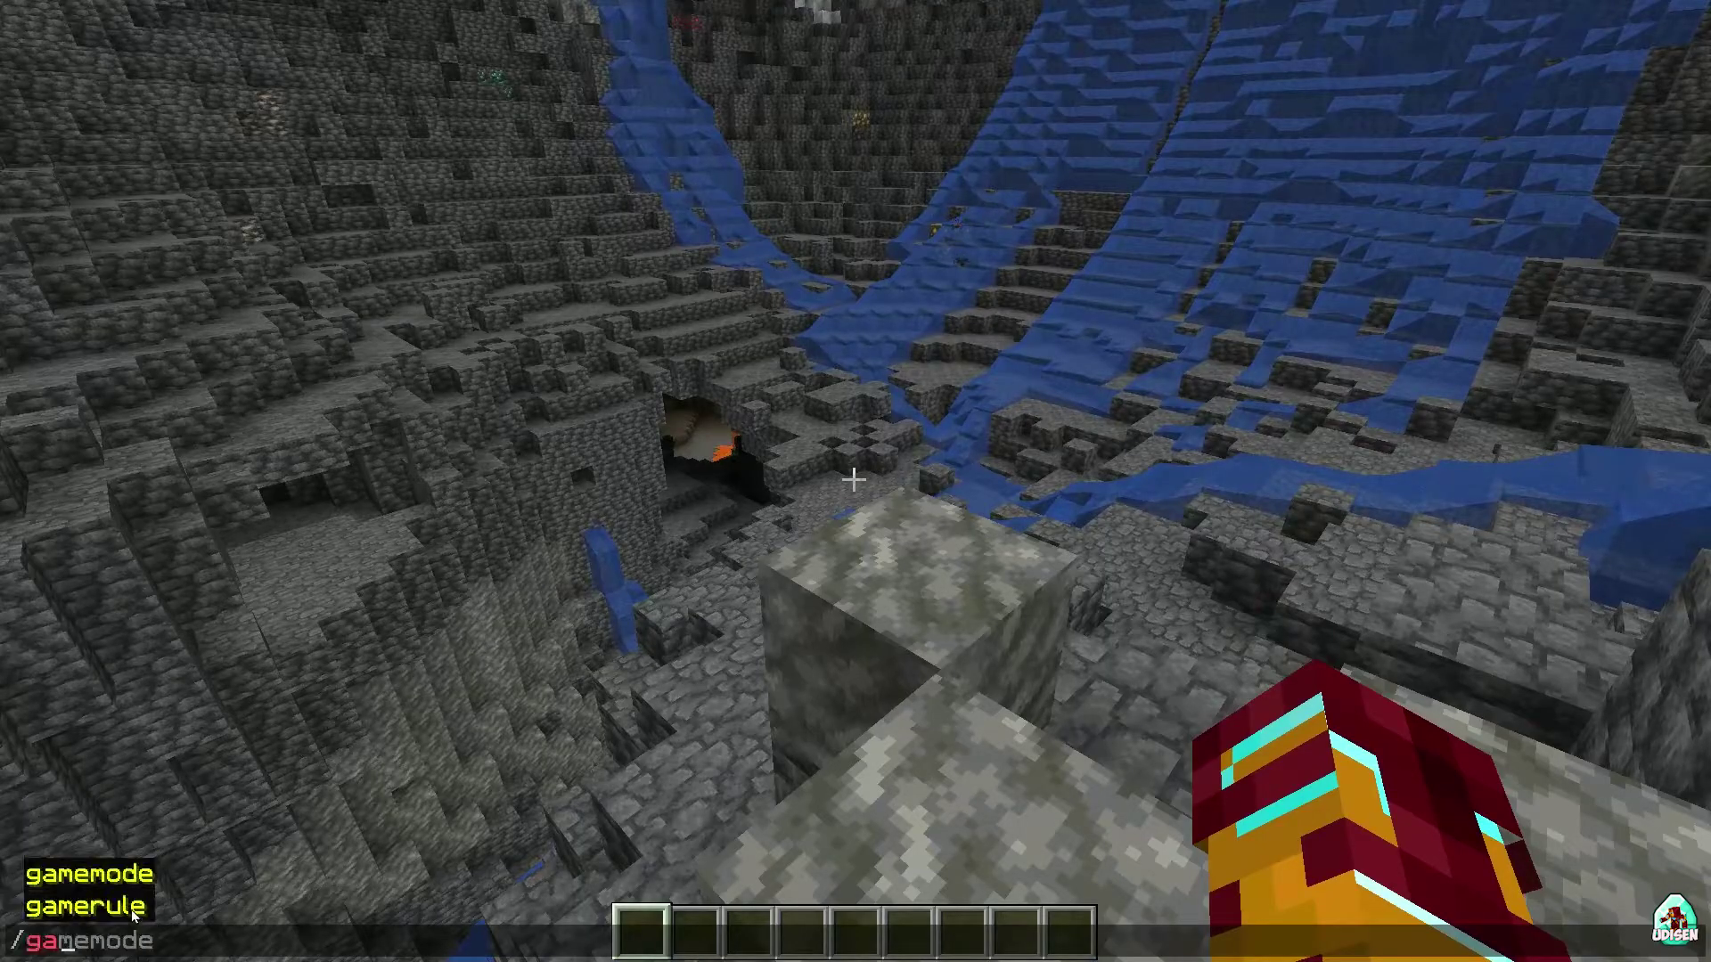
key("Tab")
key("Tab")
key("Tab")
key("Tab")
key("Return")
Open the survival inventory and enable JEI's Cheat Mode.
key("e")
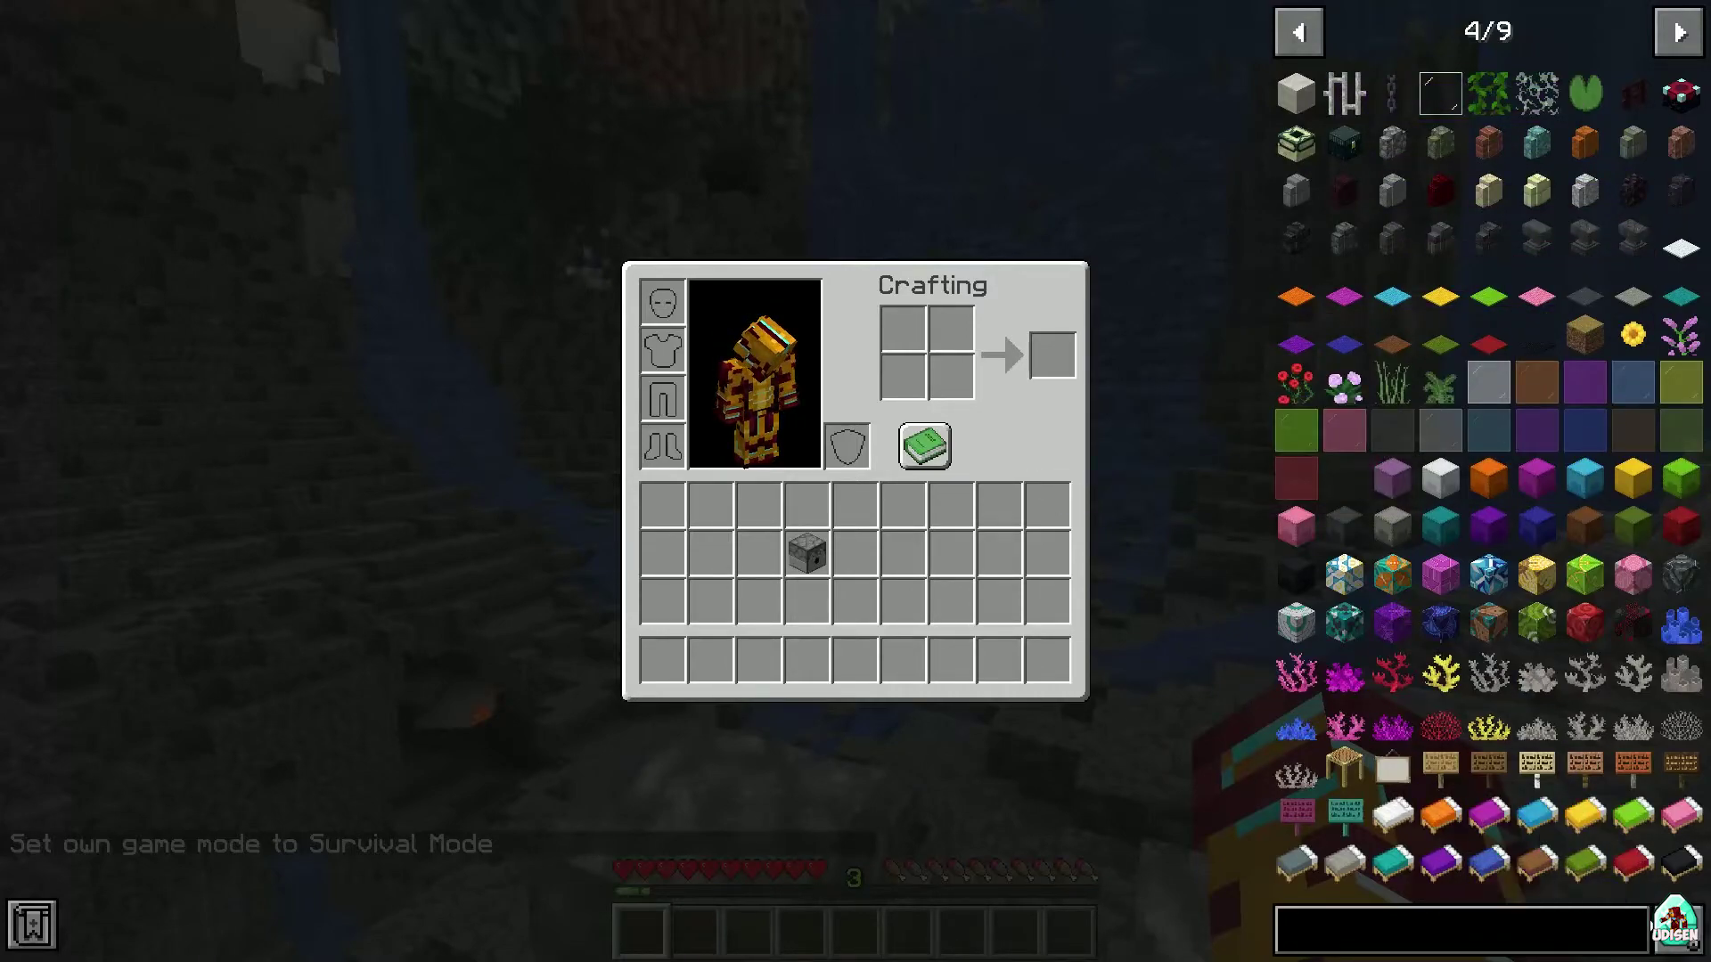
left_click(1675, 926, "ctrl")
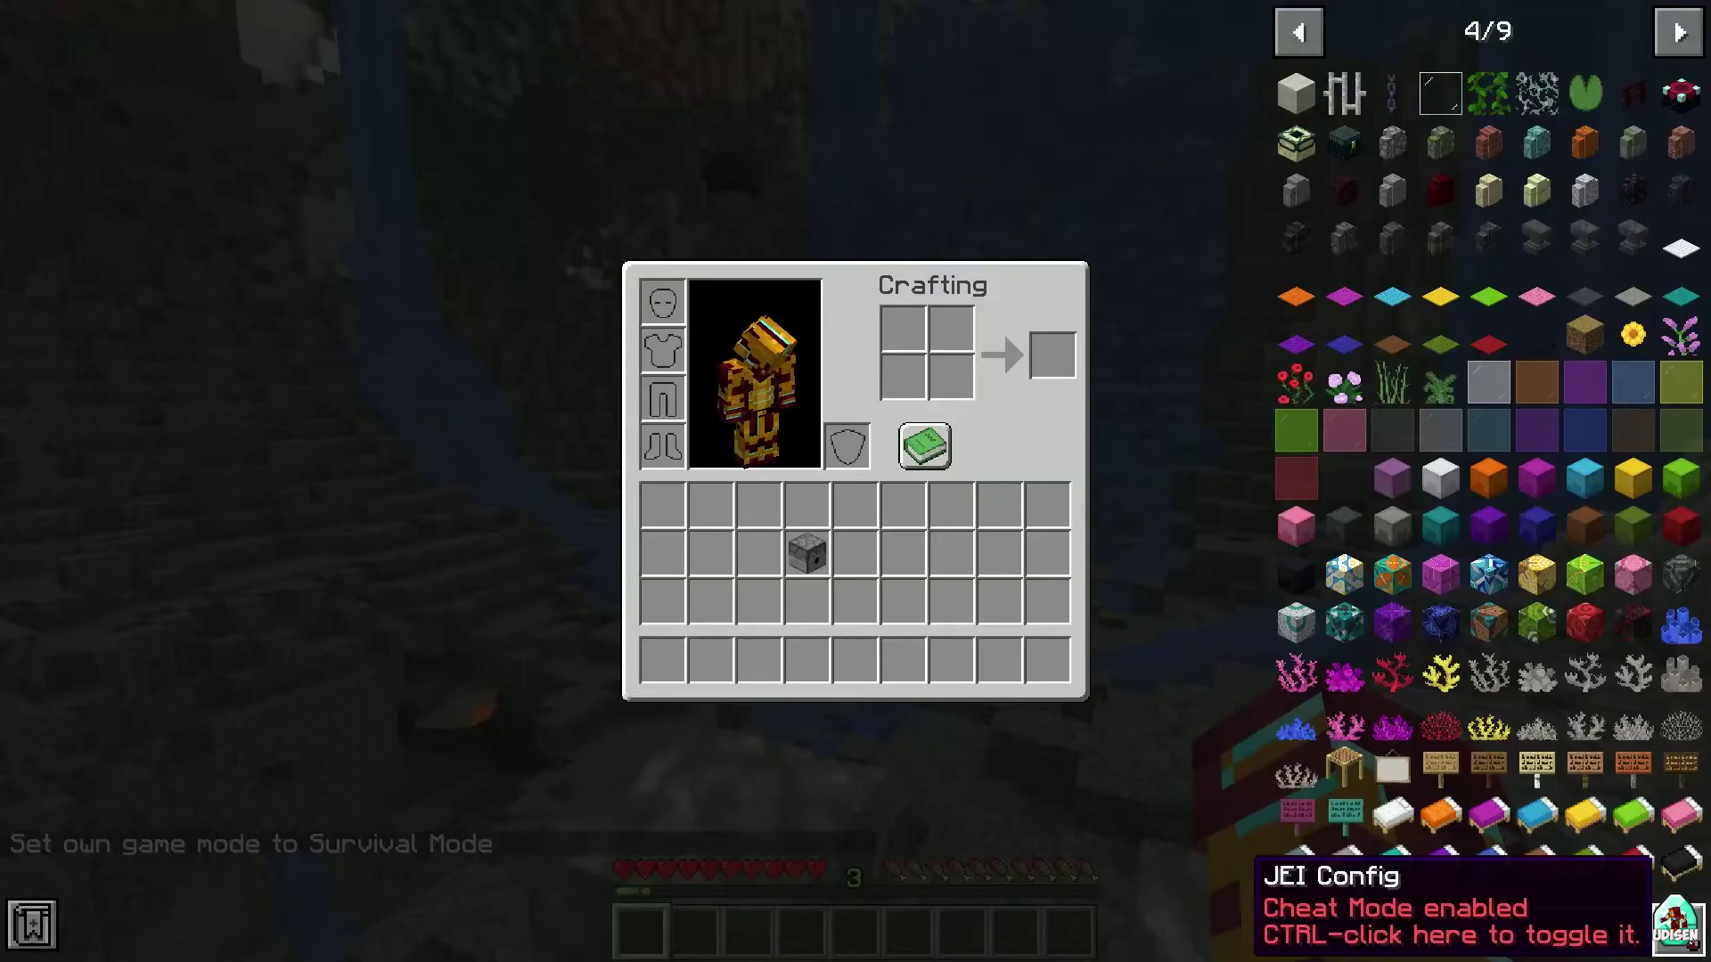